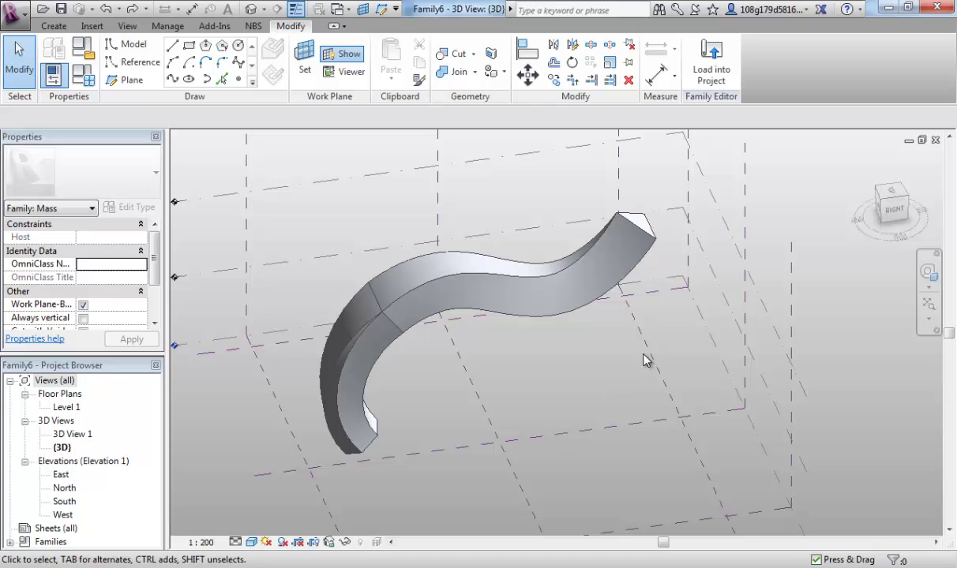
- Orbit the view around the wave-shaped mass form
middle_click_drag(643, 361, 618, 387, "shift")
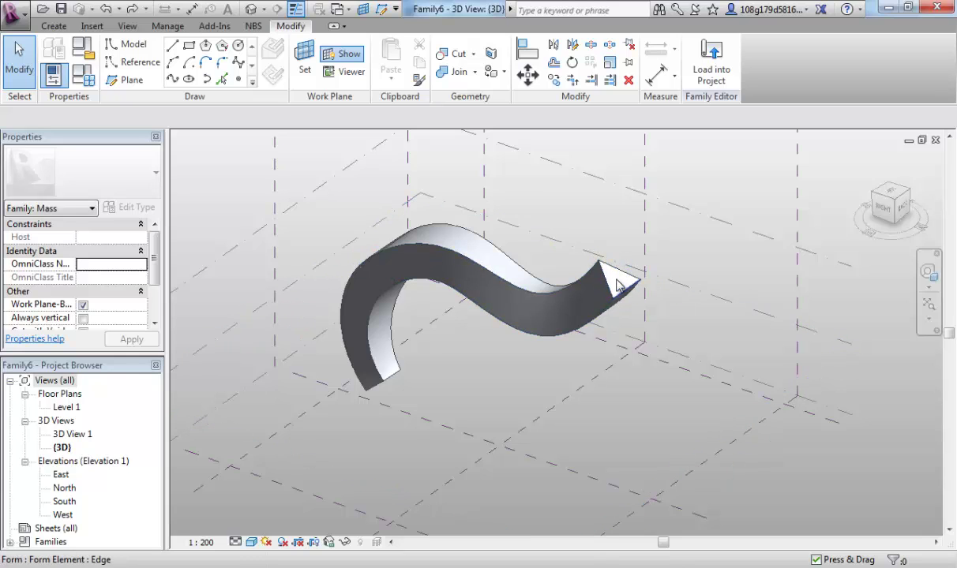
- Delete the existing wave-shaped form
left_click(551, 327)
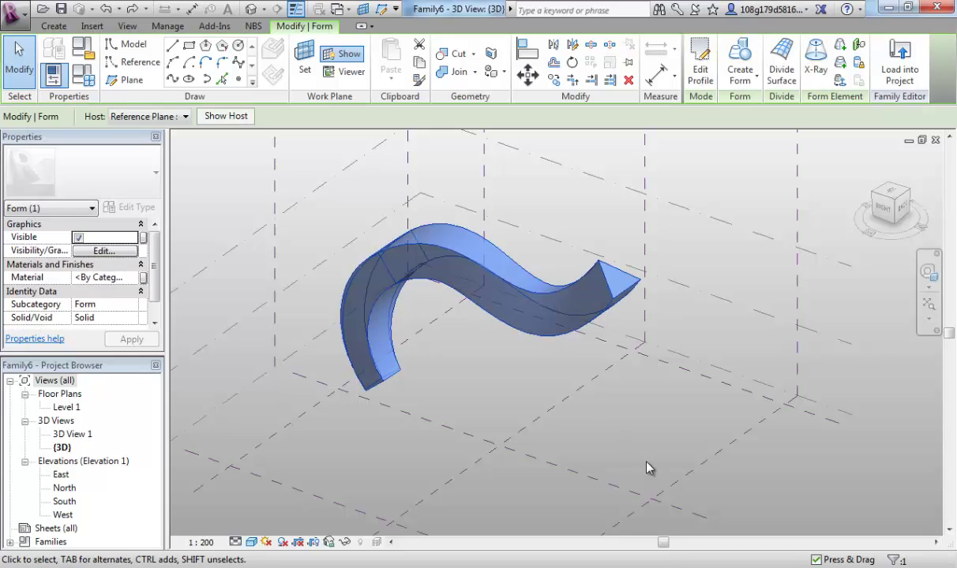
key("Delete")
middle_click_drag(515, 363, 457, 391)
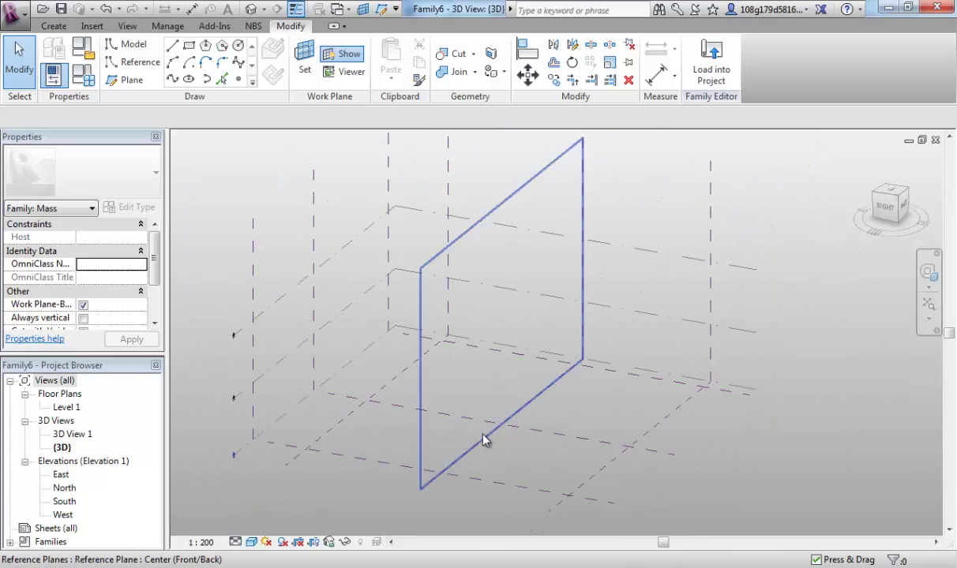
- Draw a vertical model line on the Center (Left/Right) reference plane
left_click(458, 418)
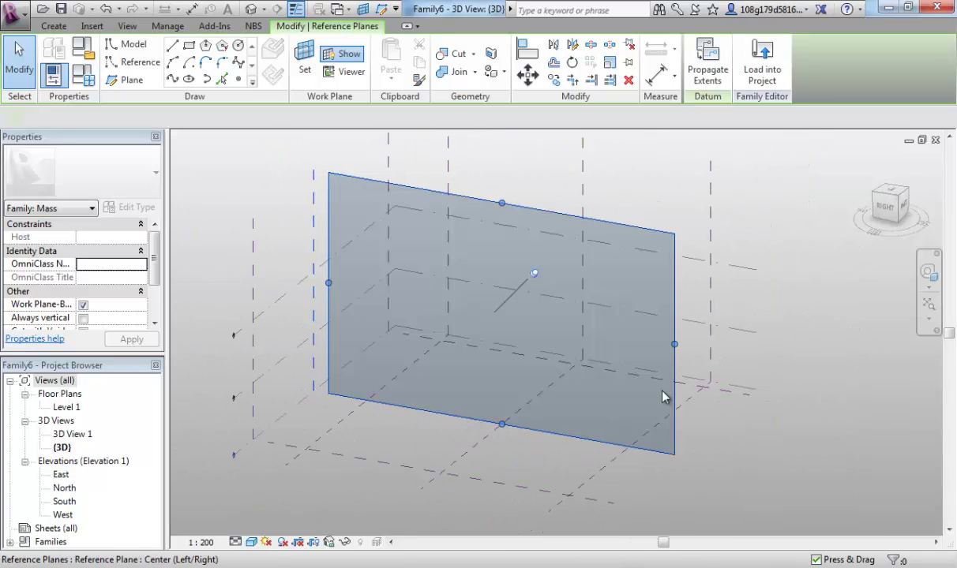
left_click(172, 45)
left_click(502, 424)
left_click(502, 254)
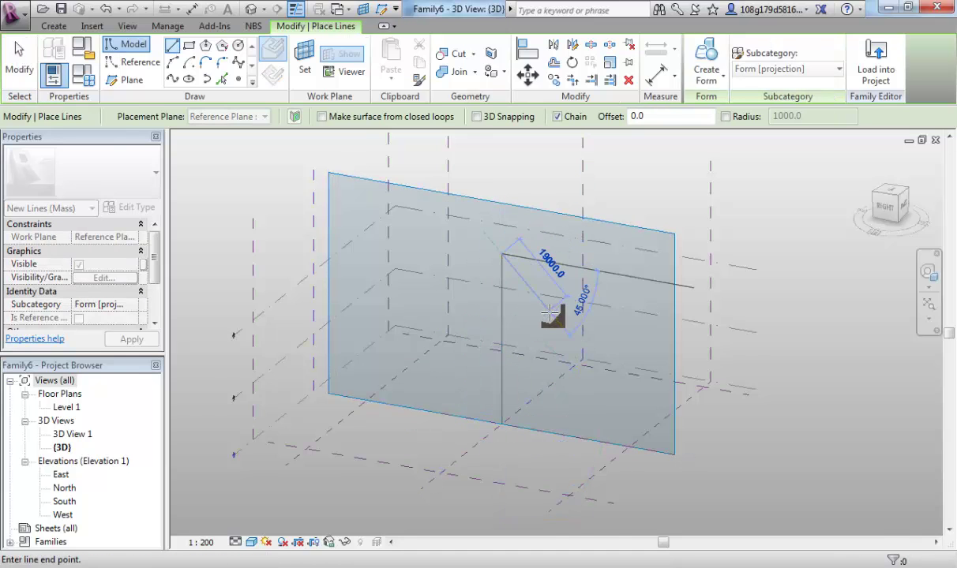
scroll(550, 314, "up", 1)
key("Escape")
key("Escape")
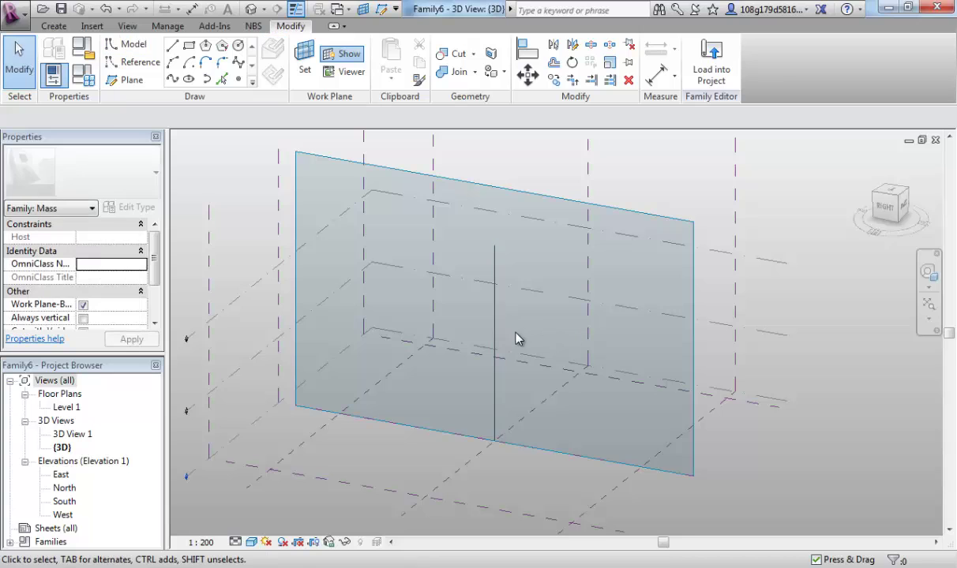
- Draw a 3-point arc beside the vertical line and select it
left_click(172, 63)
left_click(486, 441)
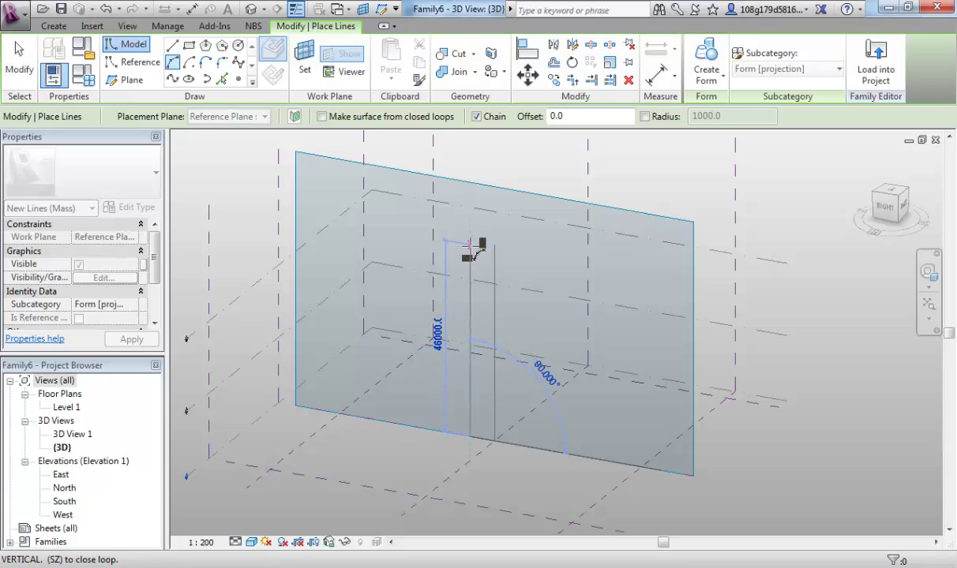
left_click(470, 246)
left_click(446, 312)
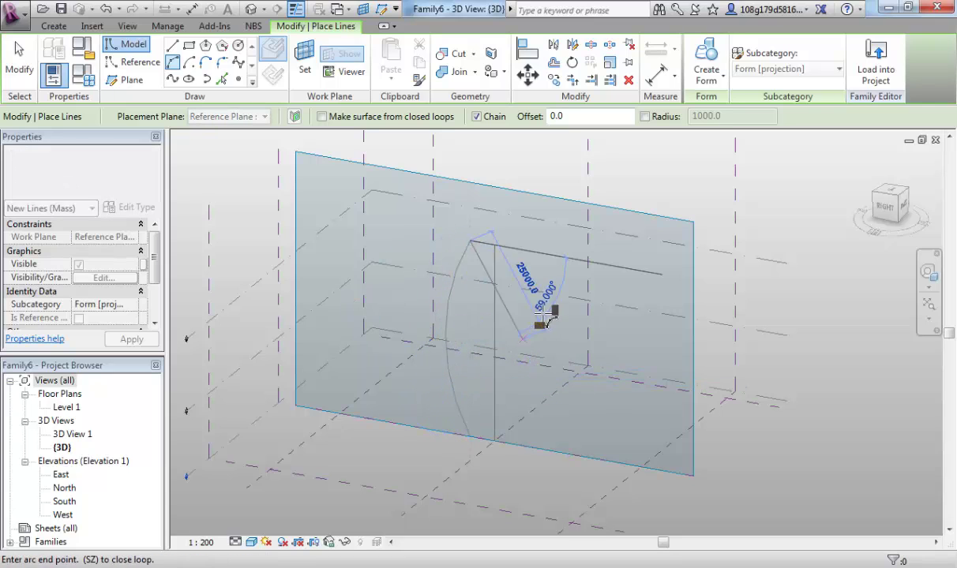
key("Escape")
key("Escape")
scroll(478, 330, "up", 2)
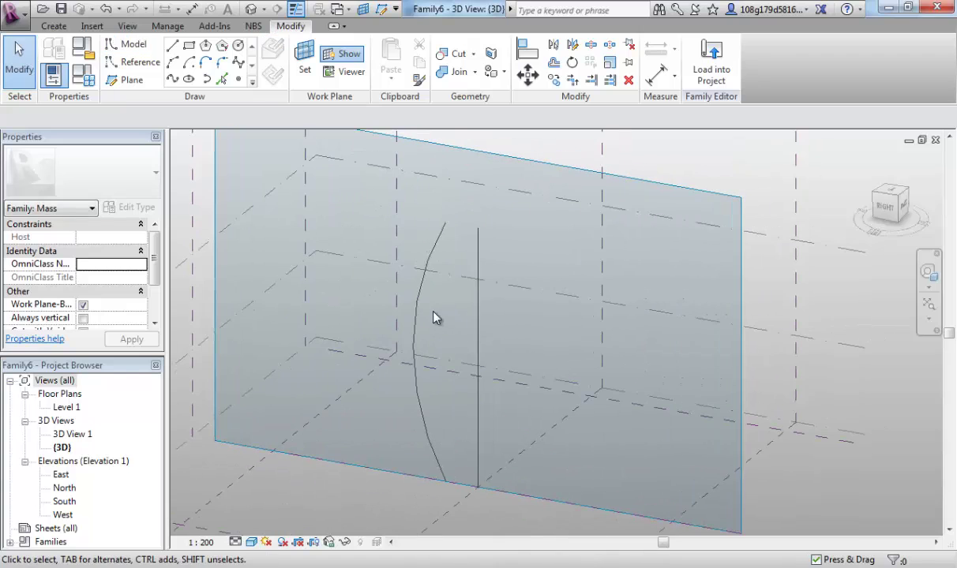
left_click(422, 296)
- Revolve the arc around the vertical line into a solid vase form, viewed from above
left_click(478, 308, "ctrl")
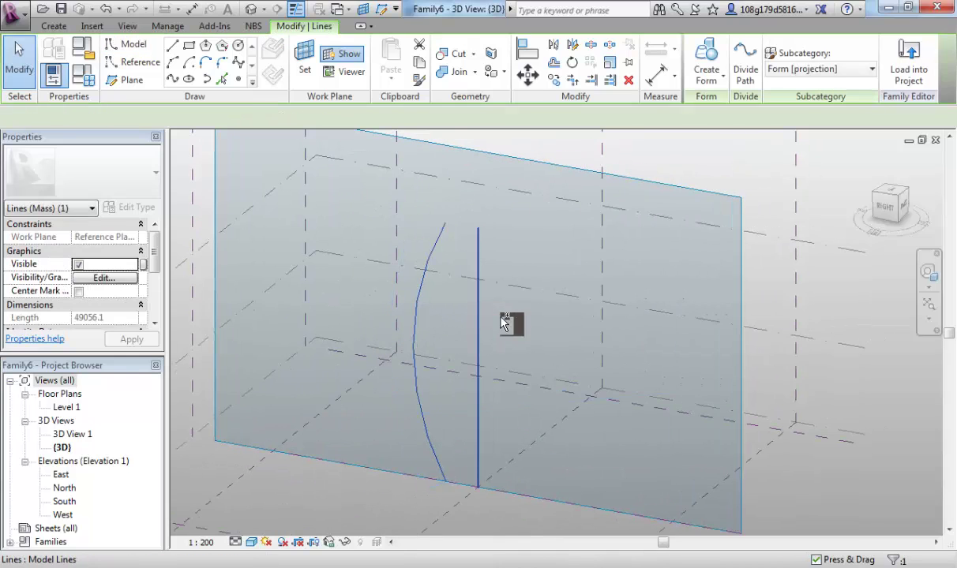
left_click(686, 59)
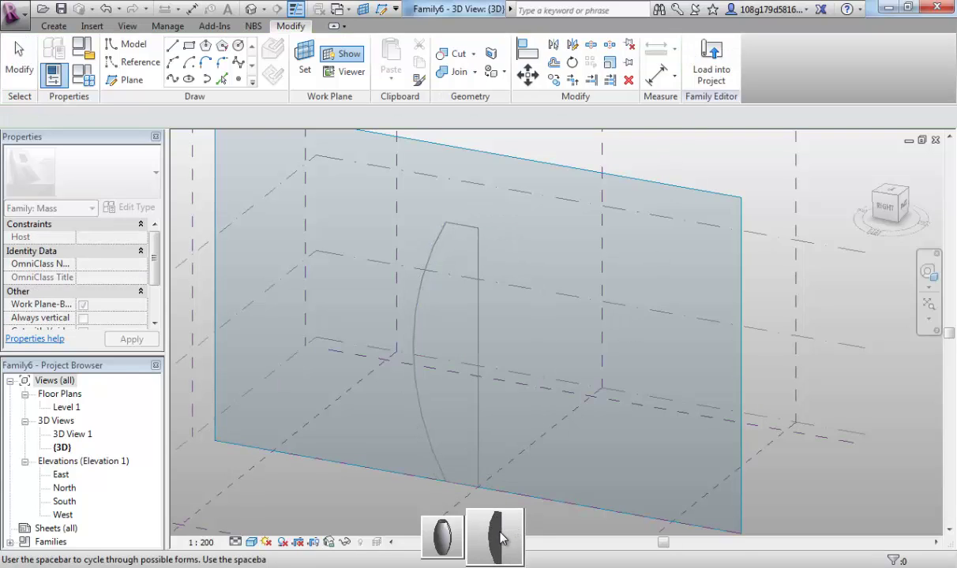
left_click(455, 541)
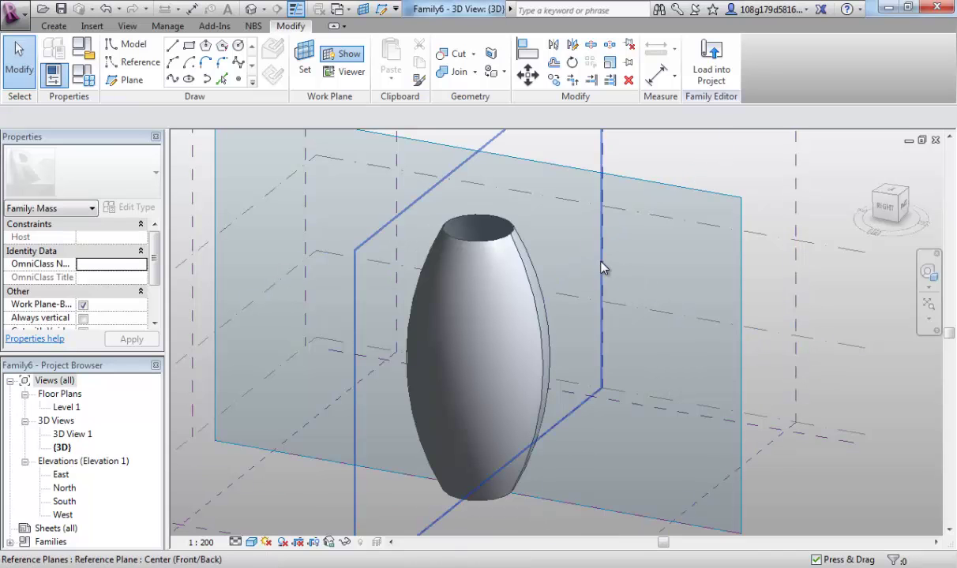
middle_click_drag(561, 250, 631, 312, "shift")
scroll(662, 329, "up", 2)
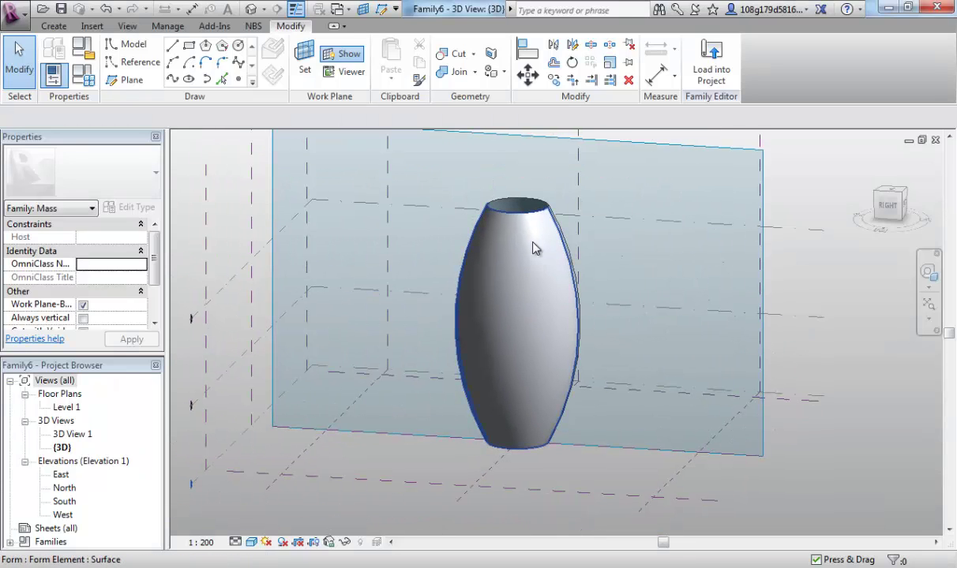
- Edit the vase profile and offset a copy of the curve 3000 inward
left_click(538, 236)
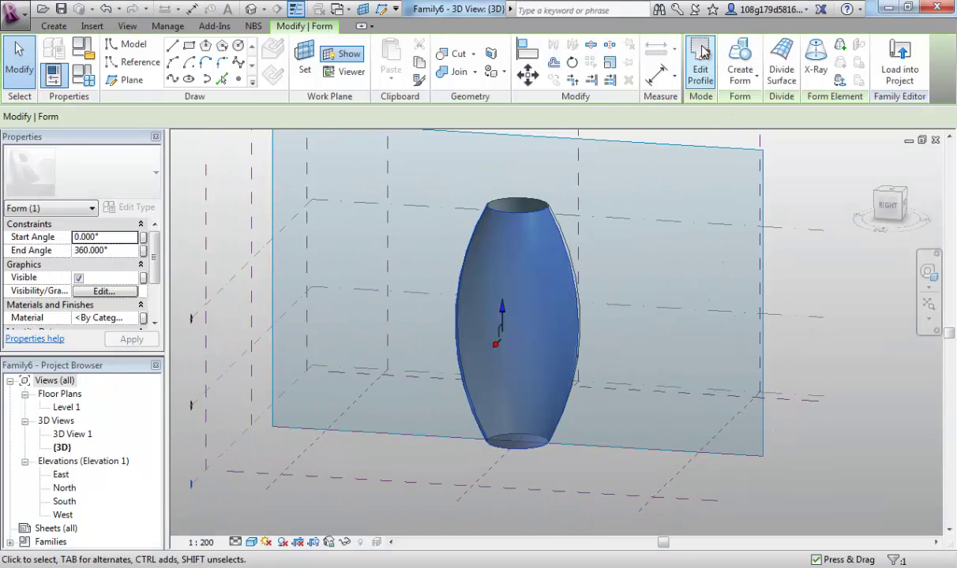
left_click(702, 52)
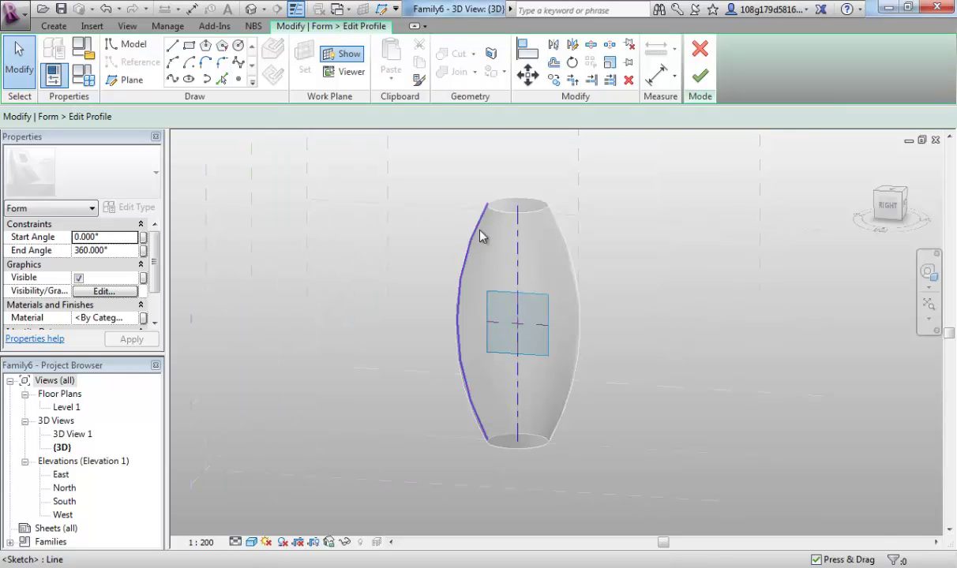
scroll(519, 218, "up", 2)
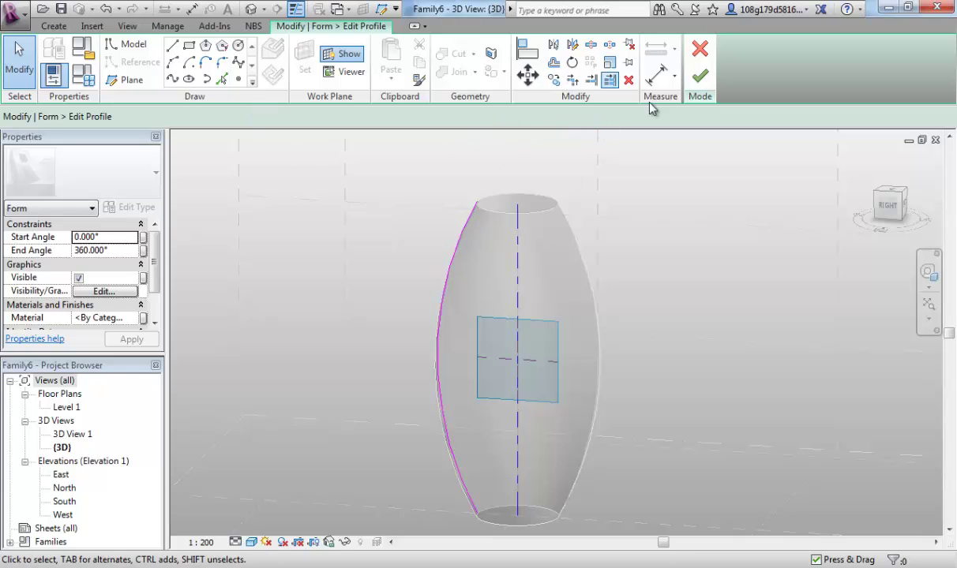
left_click(554, 63)
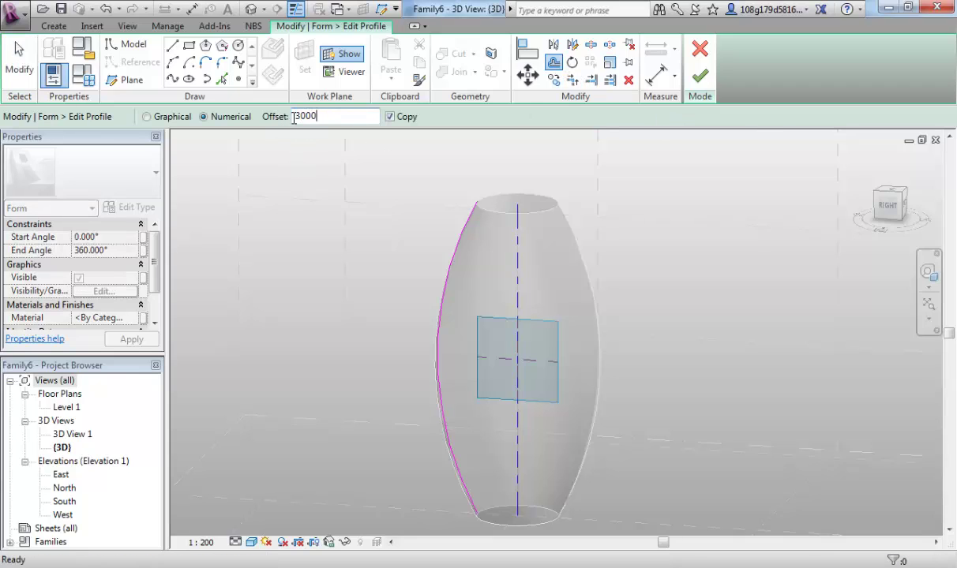
left_click(461, 249)
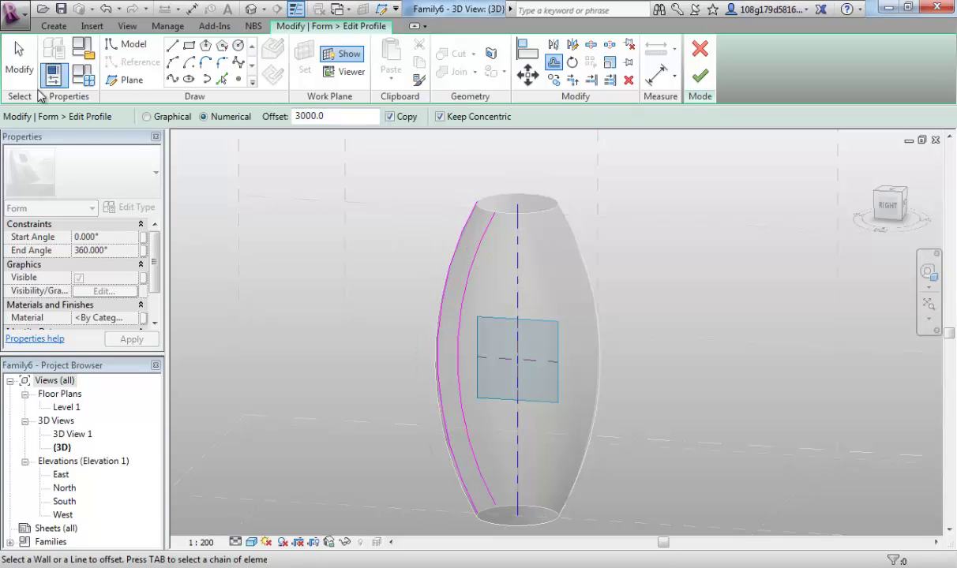
- Close the gap between the two profile curves with straight lines
left_click(172, 46)
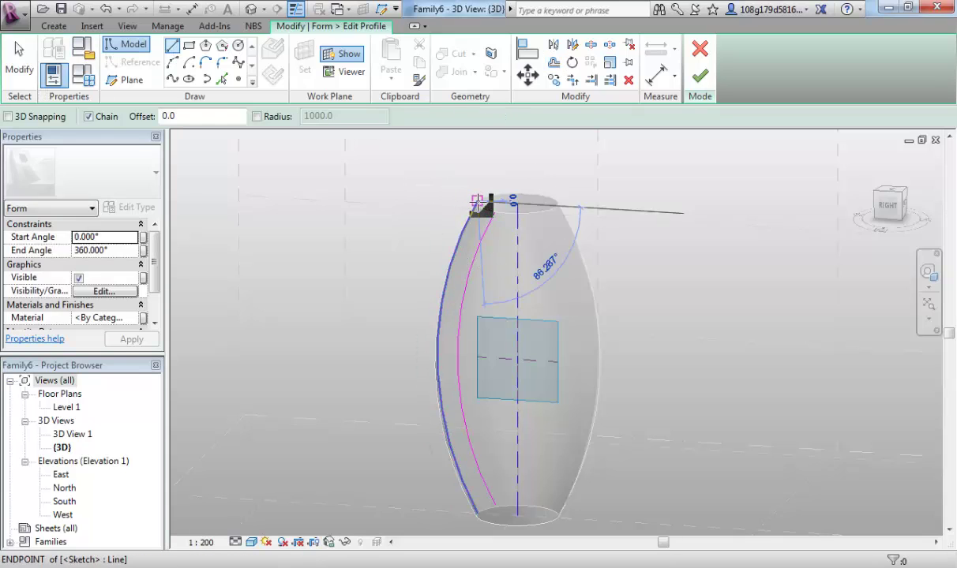
left_click(478, 204)
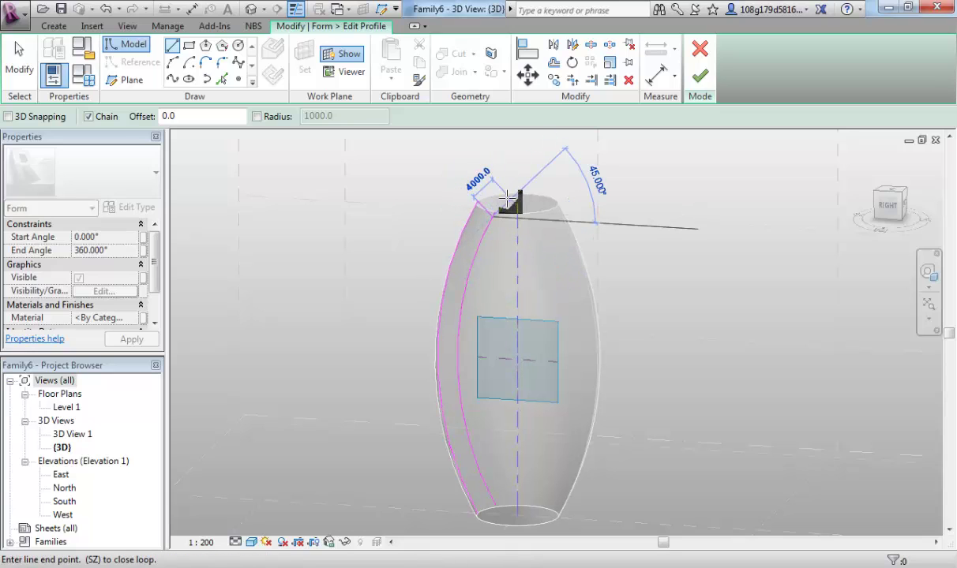
key("Escape")
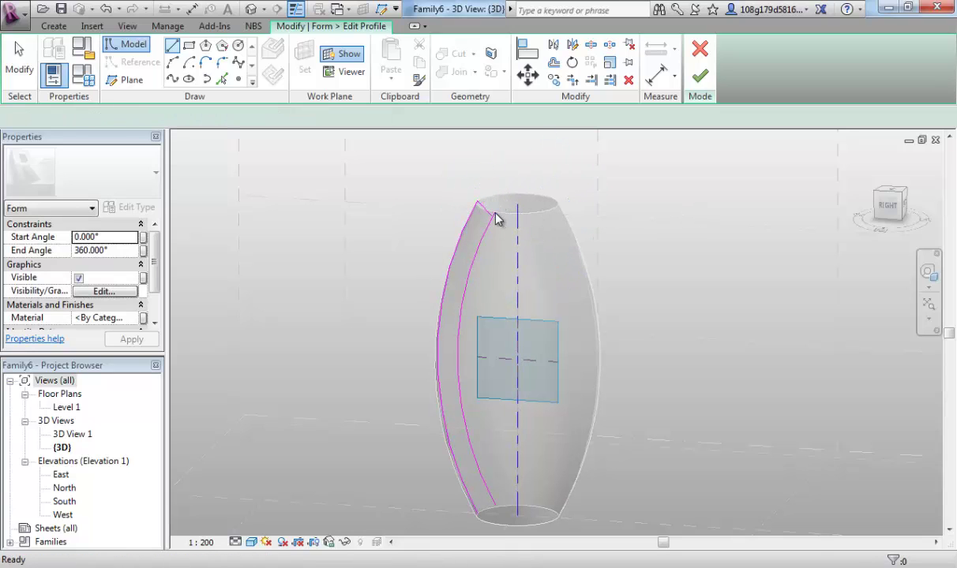
key("Escape")
key("Escape")
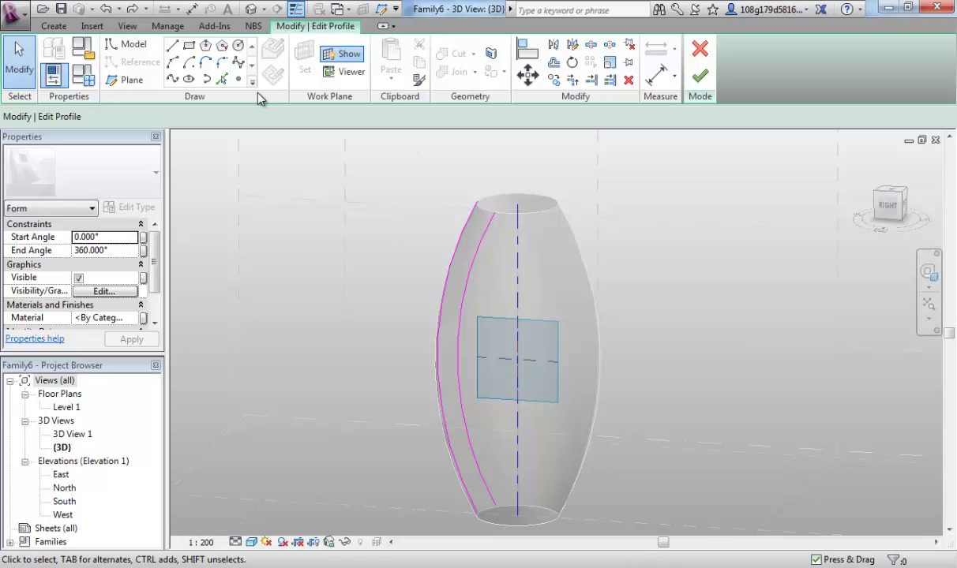
left_click(173, 46)
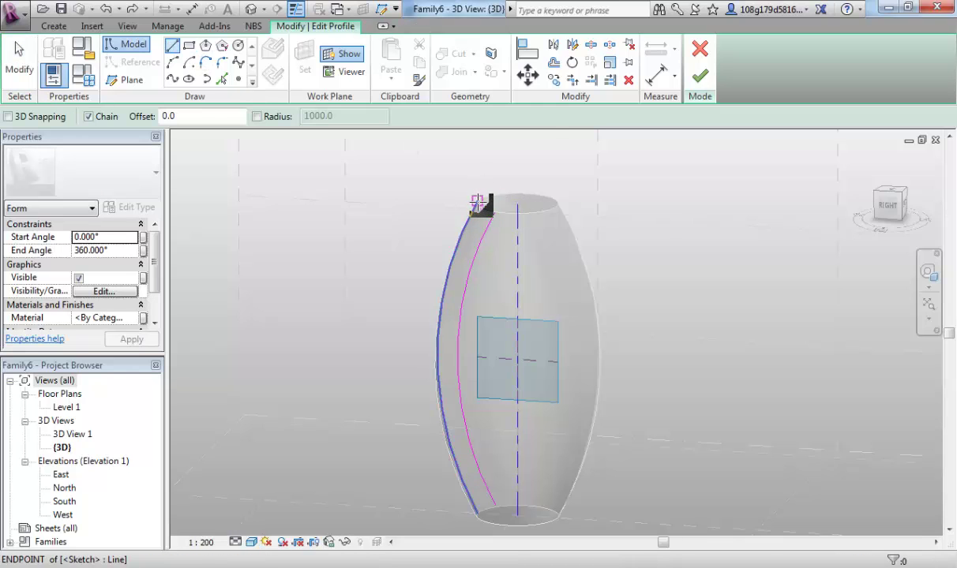
left_click(478, 202)
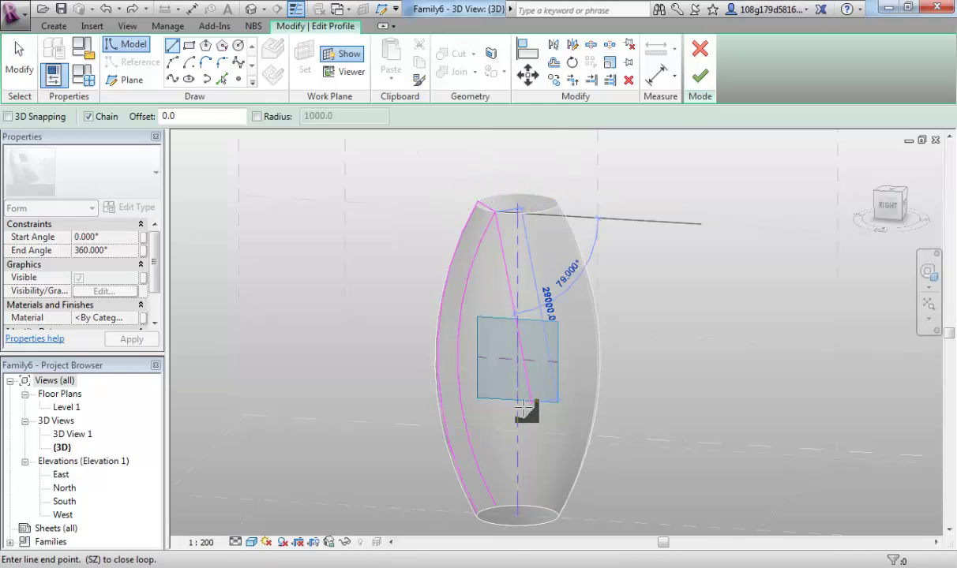
left_click(488, 515)
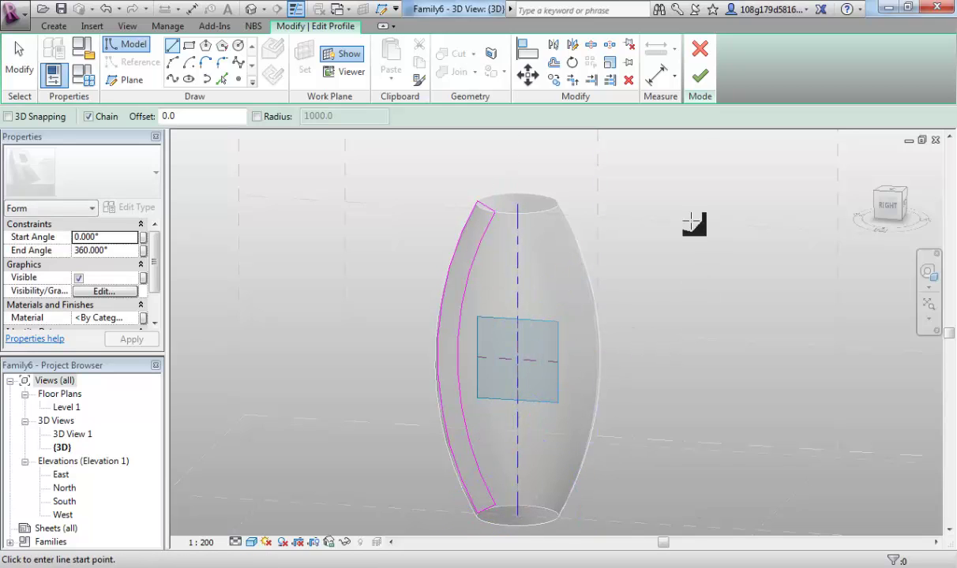
- Finish the profile edit and orbit to inspect the thickened hollow walls
left_click(700, 77)
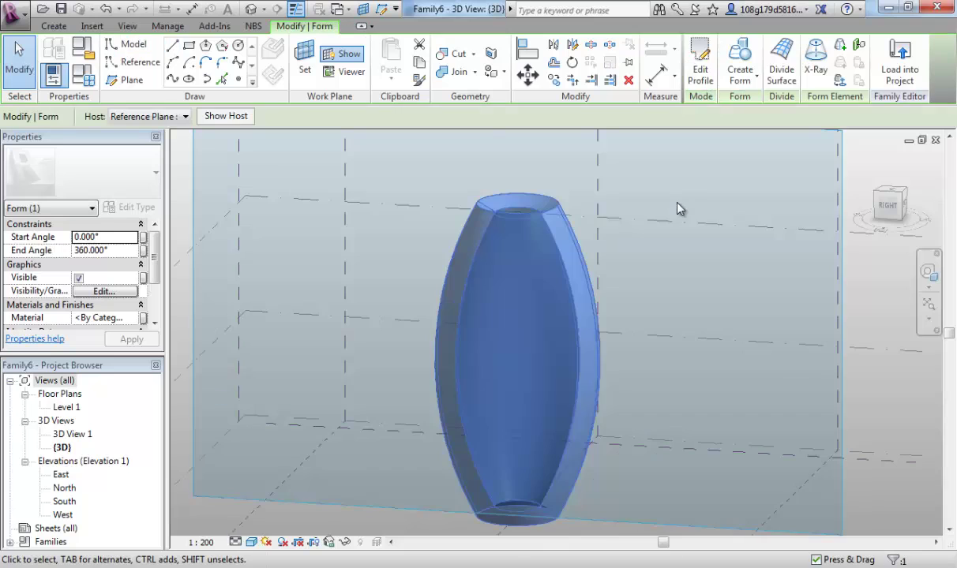
middle_click_drag(632, 207, 560, 219, "shift")
middle_click_drag(611, 355, 626, 301, "shift")
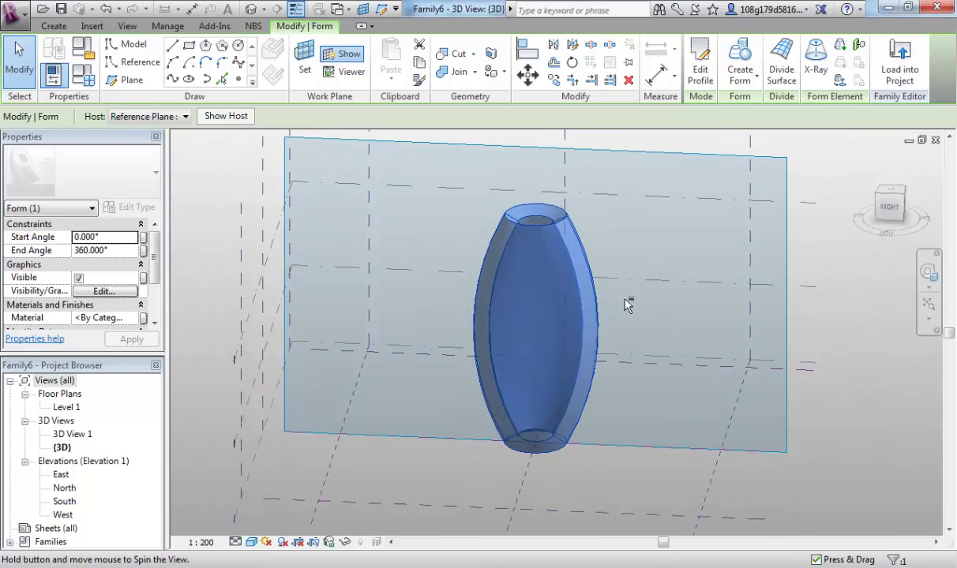
left_click(203, 230)
middle_click_drag(673, 331, 617, 249, "shift")
mouse_move(593, 214)
middle_mouse_down("shift")
mouse_move(600, 332)
mouse_move(605, 209)
middle_mouse_up("shift")
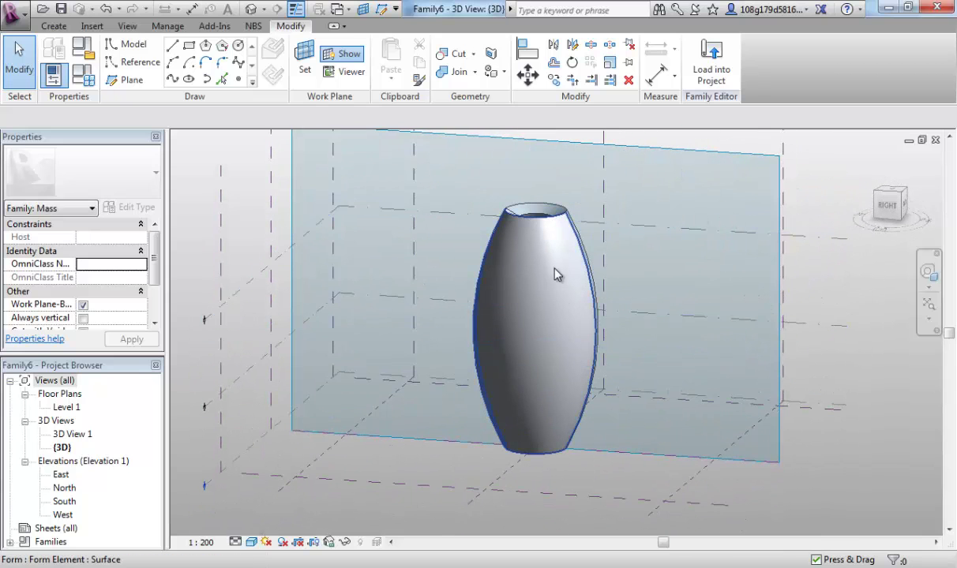
- Reopen the vase profile and draw a top segment from its end to the axis
left_click(523, 253)
left_click(700, 65)
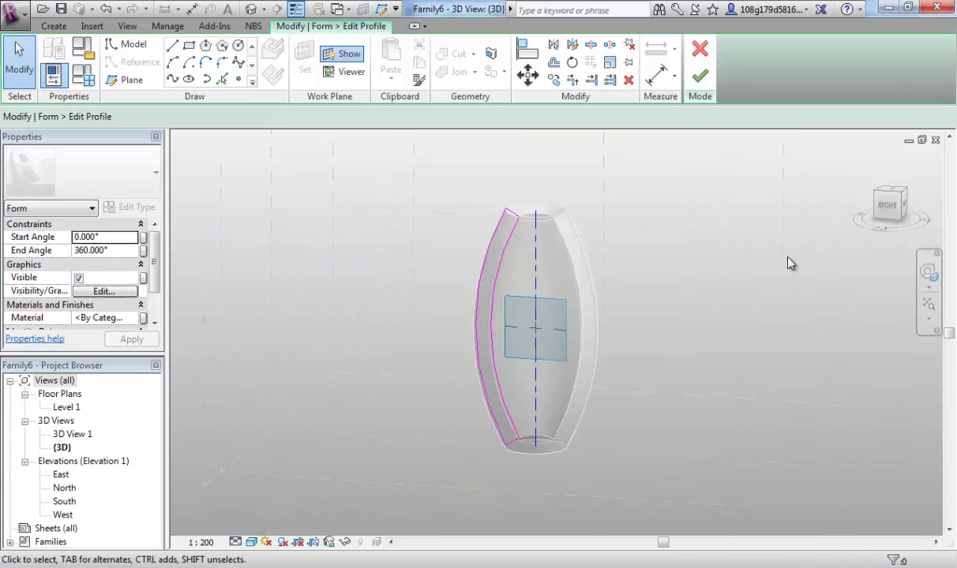
left_click(460, 183)
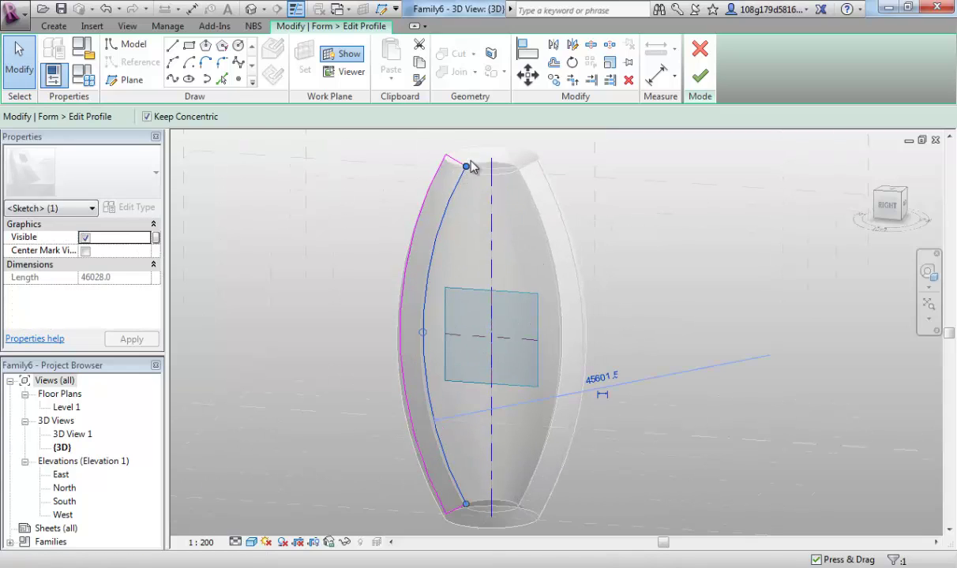
key("Escape")
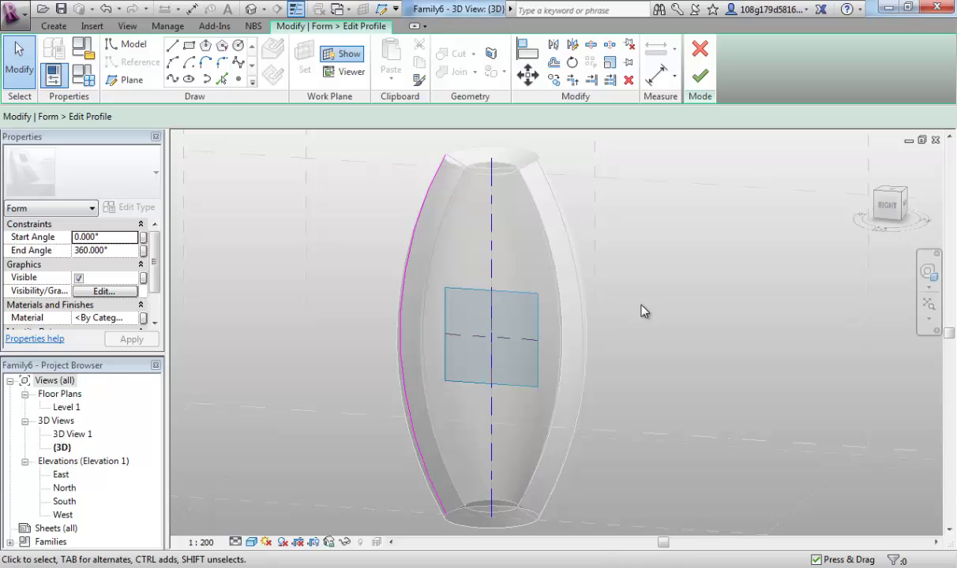
left_click(172, 46)
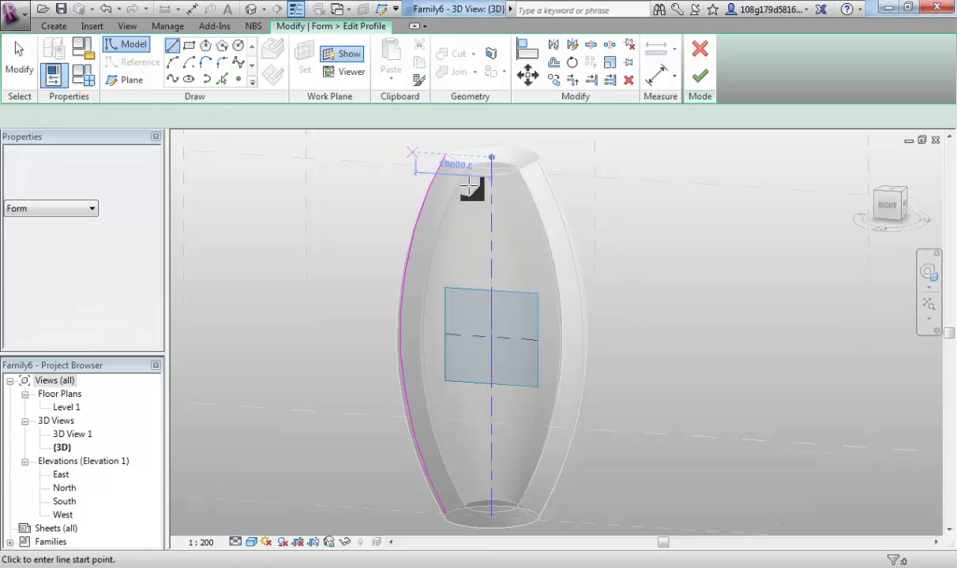
left_click(446, 156)
left_click(491, 158)
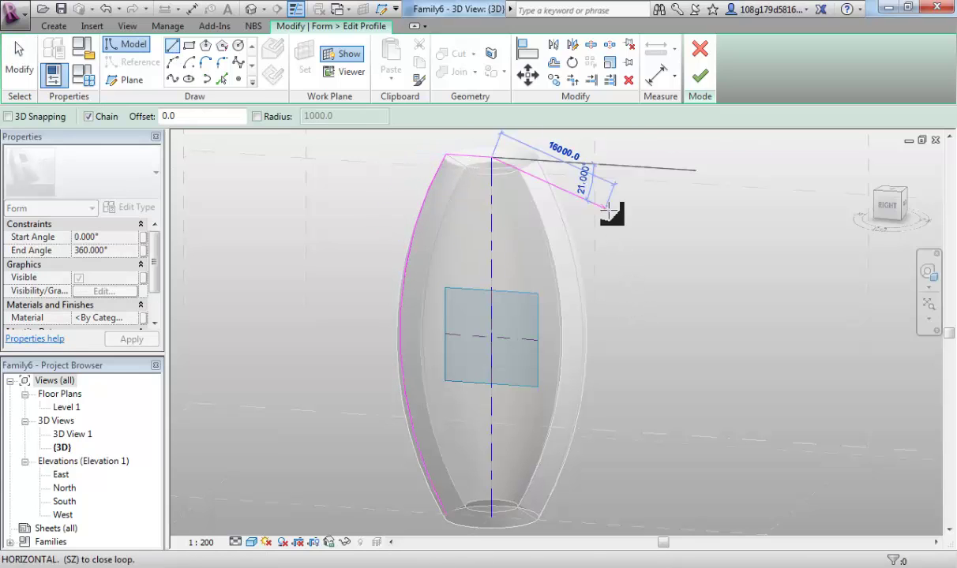
key("Escape")
key("Escape")
- Draw the bottom closing segment to the axis and rebuild the revolved form
key("l")
key("i")
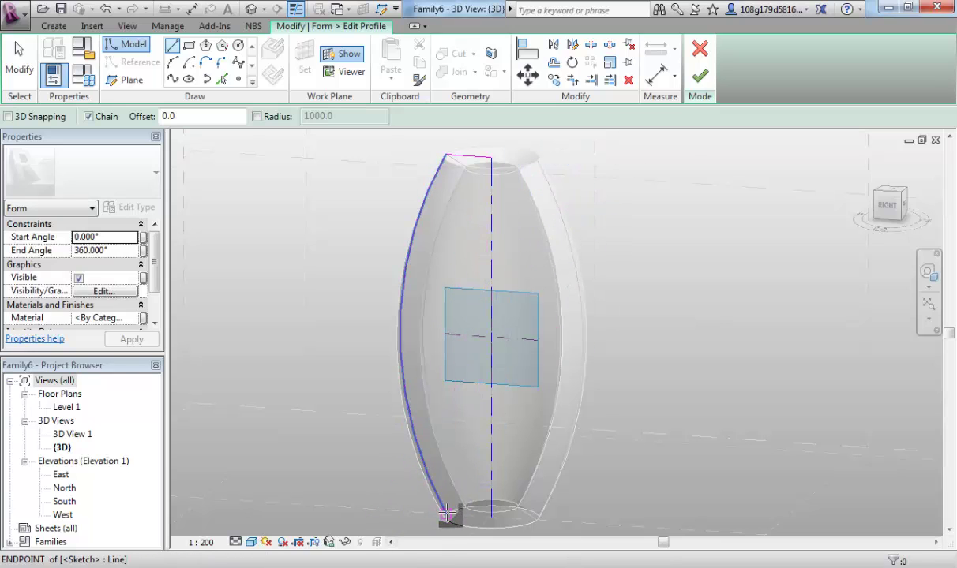
left_click(447, 513)
left_click(406, 326)
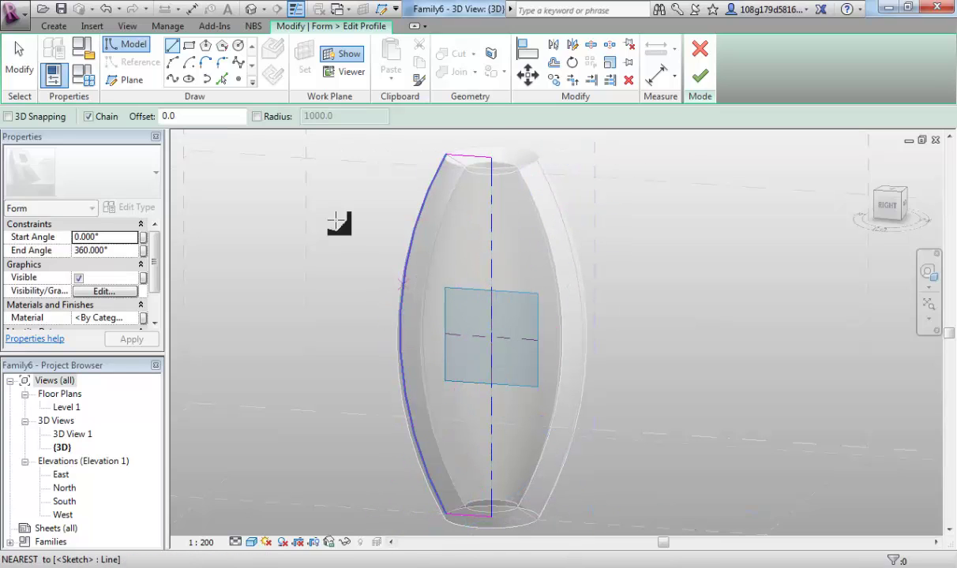
left_click(697, 78)
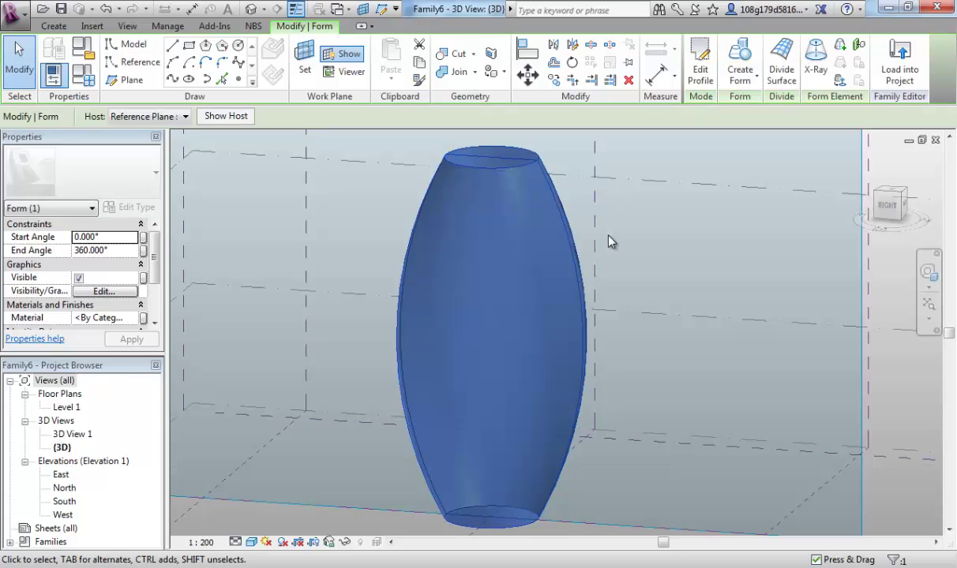
middle_click_drag(652, 210, 637, 241, "shift")
left_click(636, 242)
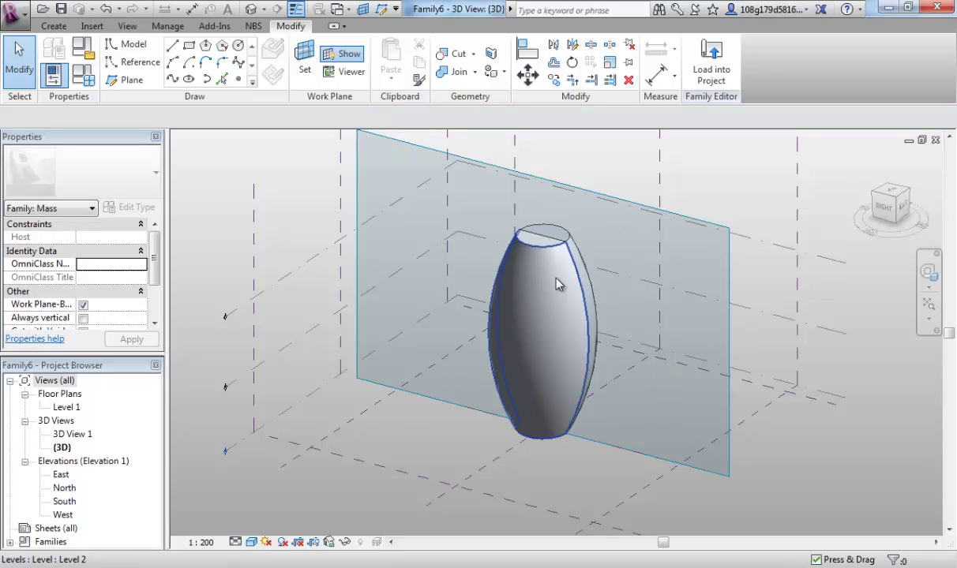
- Undo the revolved form back to its loose profile lines
double_click(646, 255)
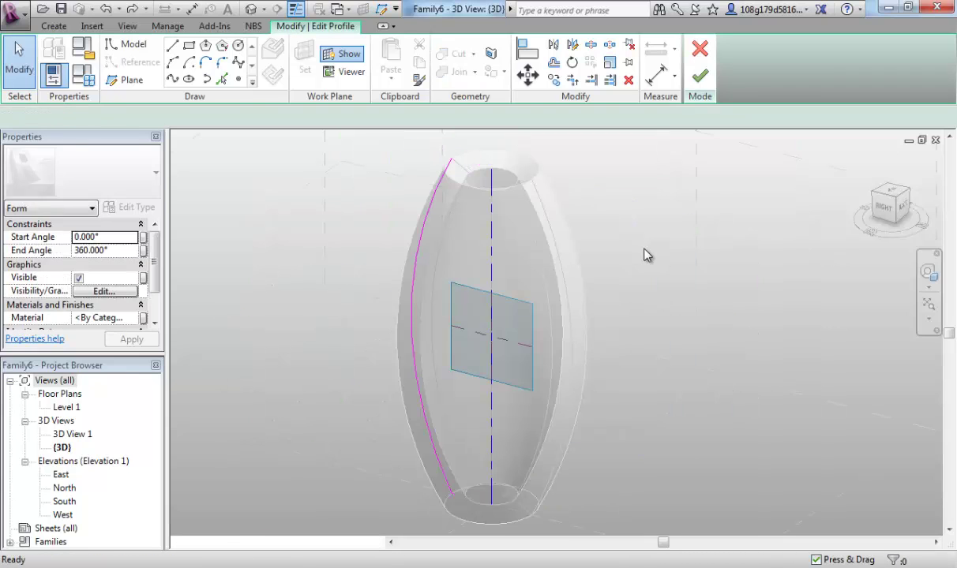
double_click(645, 255)
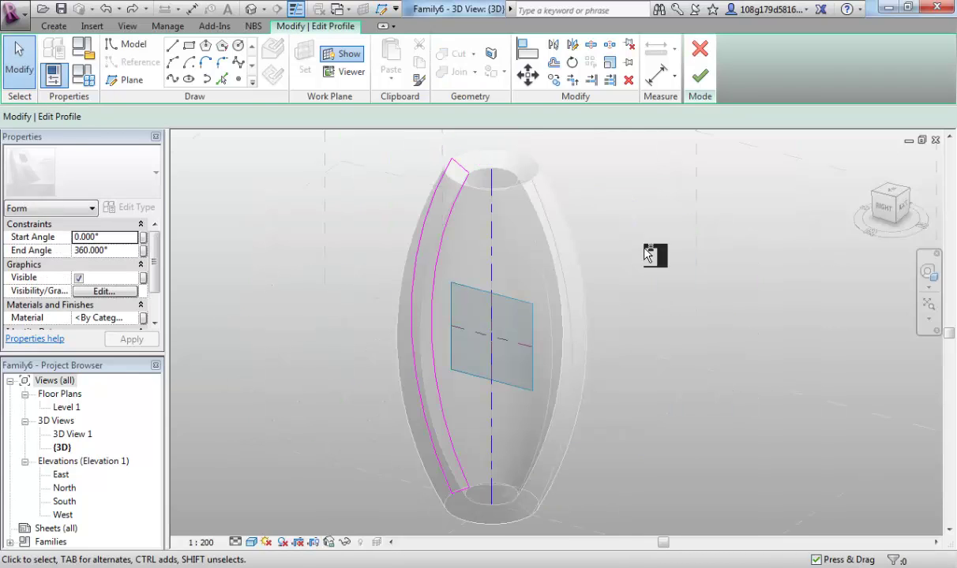
key("ctrl+z")
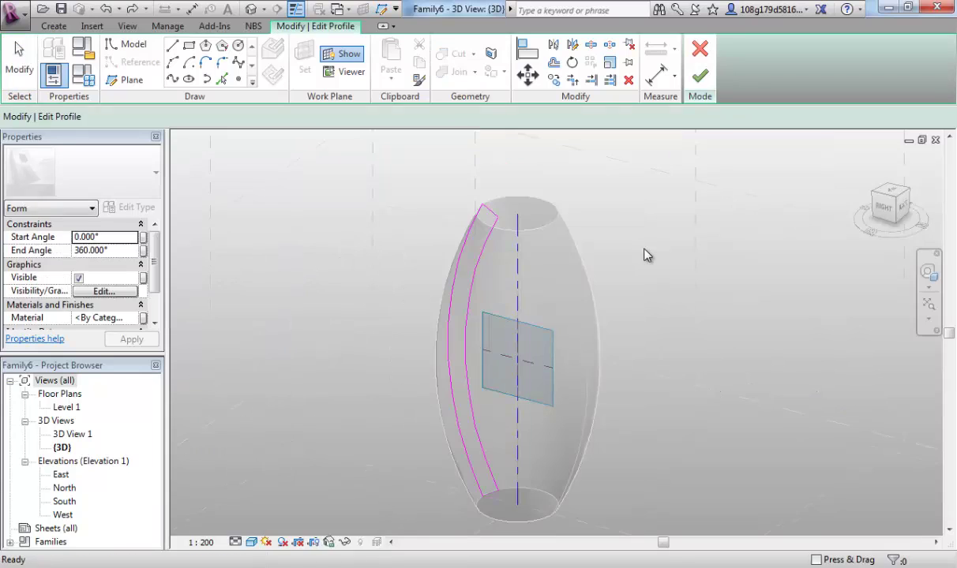
key("ctrl+z")
key("ctrl+z")
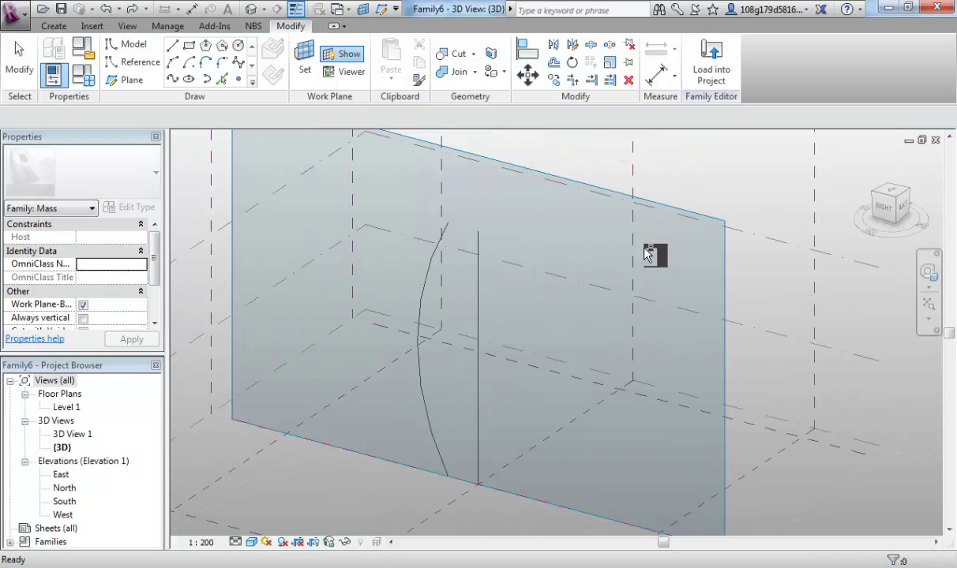
middle_click_drag(551, 329, 588, 295)
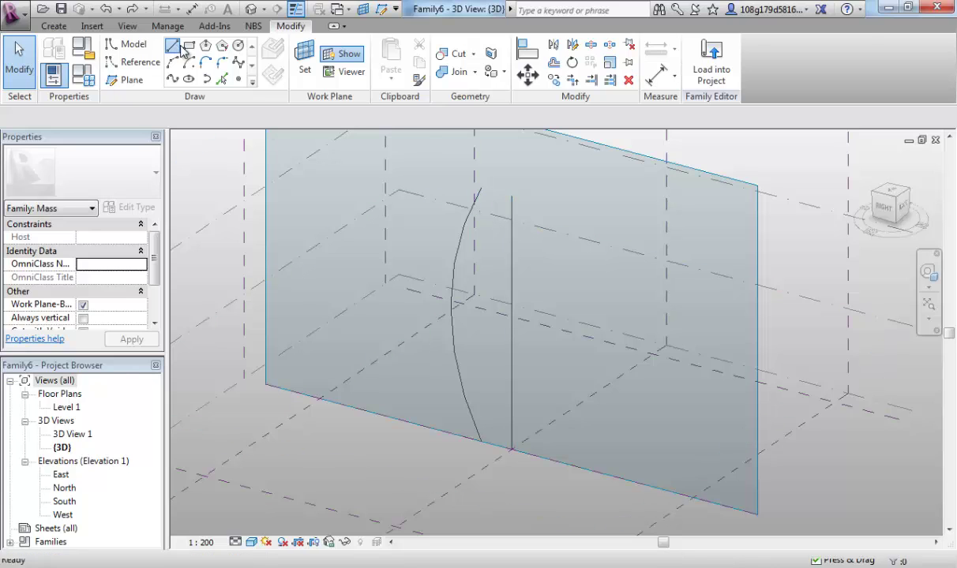
- Draw top and bottom model lines joining the arc to the vertical line, then select the loop
key("l")
key("i")
left_click(511, 196)
key("Escape")
left_click(480, 438)
left_click(511, 448)
key("Escape")
key("Tab")
left_click(519, 261)
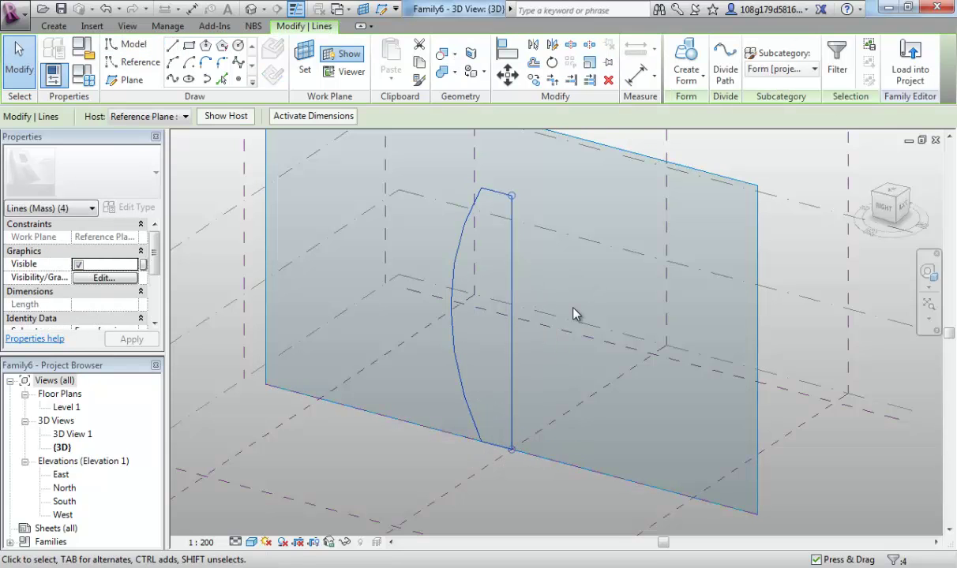
- Discard the accidental extrusion and lengthen the vertical line upward to 51000
left_click(685, 62)
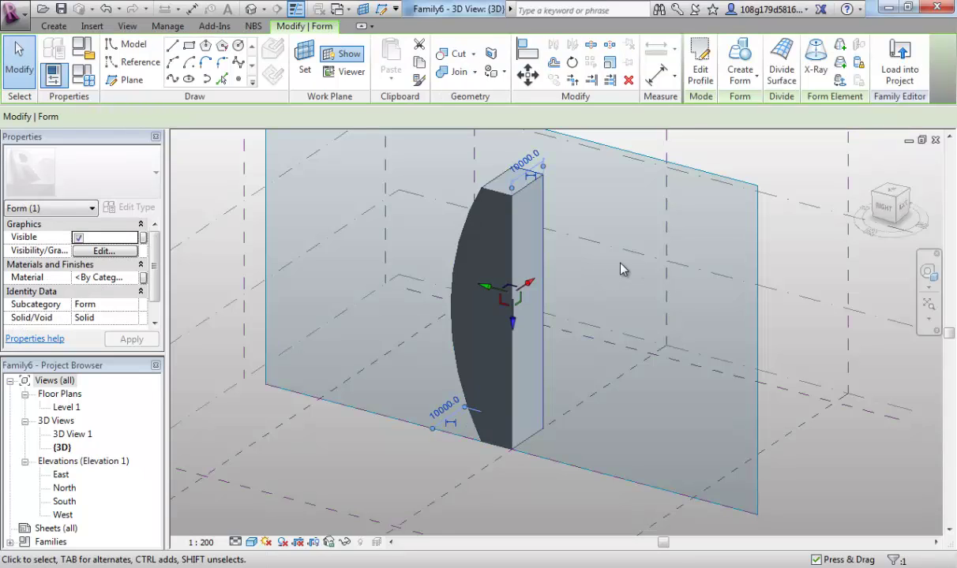
key("Escape")
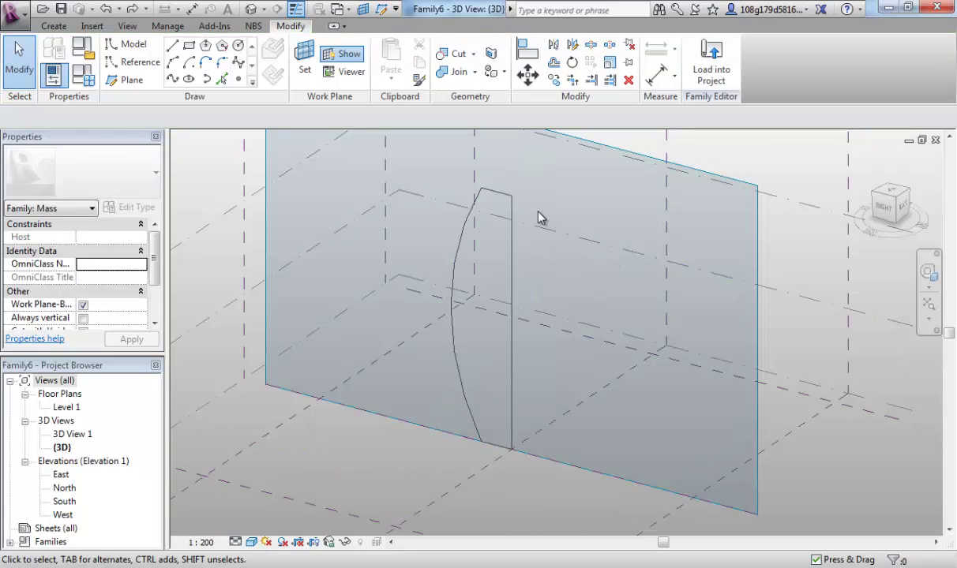
key("Tab")
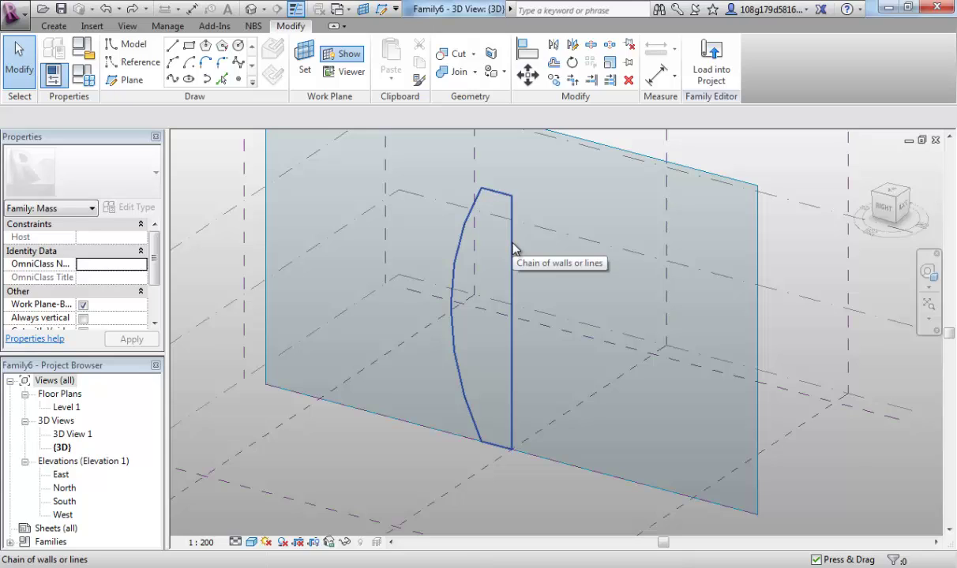
left_click(512, 249)
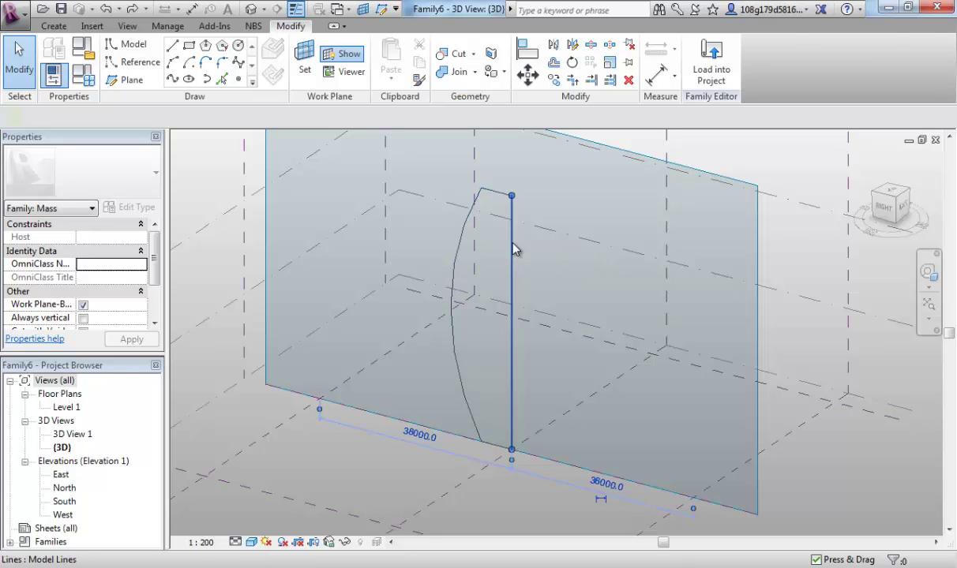
left_click_drag(519, 197, 517, 174)
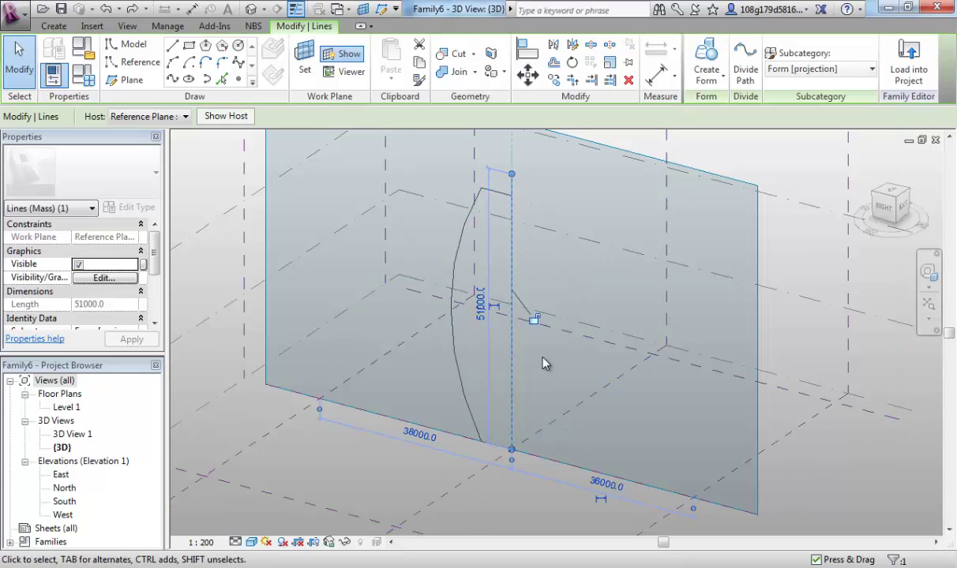
- Draw a vertical axis line and revolve the profile loop around it into a solid
key("l")
key("i")
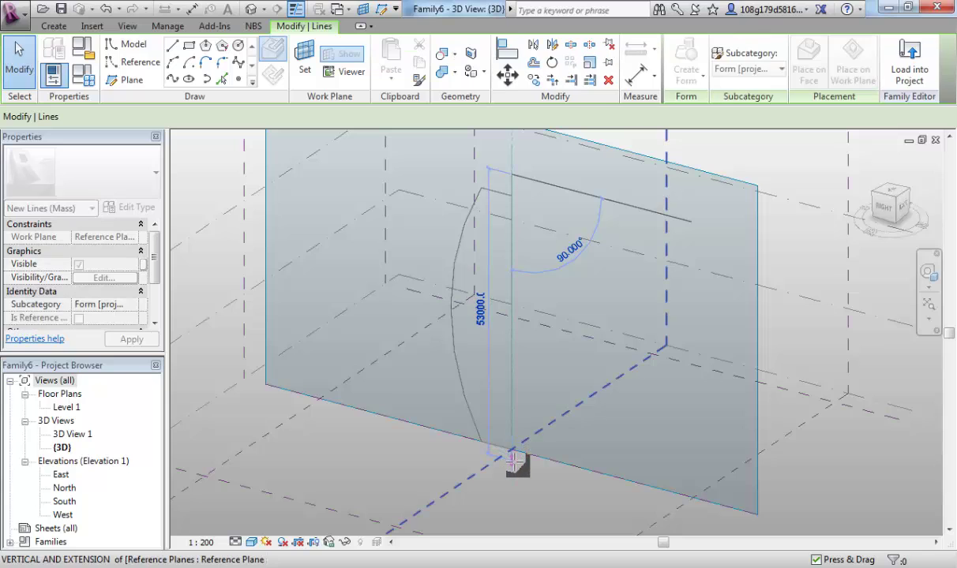
left_click(512, 471)
key("Escape")
key("Escape")
key("Escape")
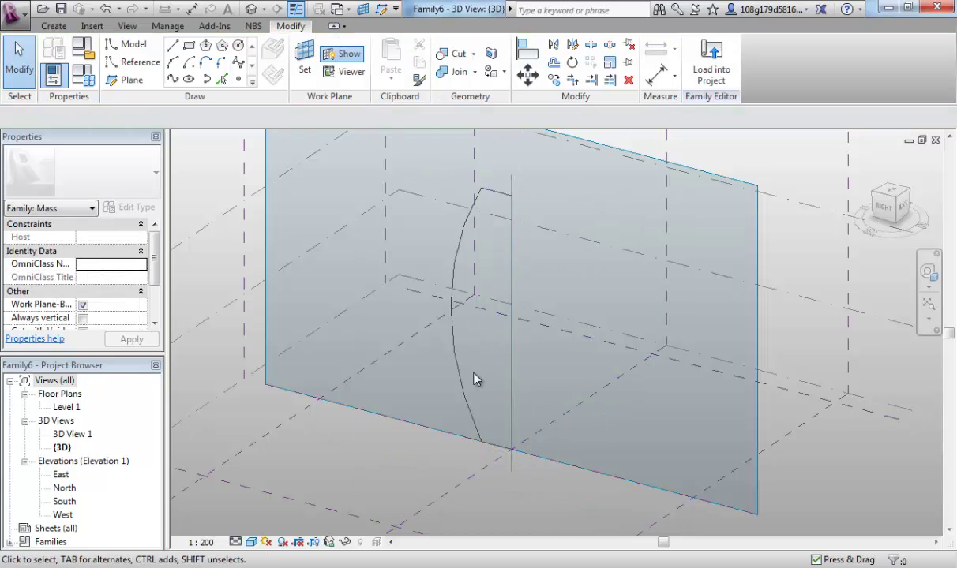
left_click(462, 384)
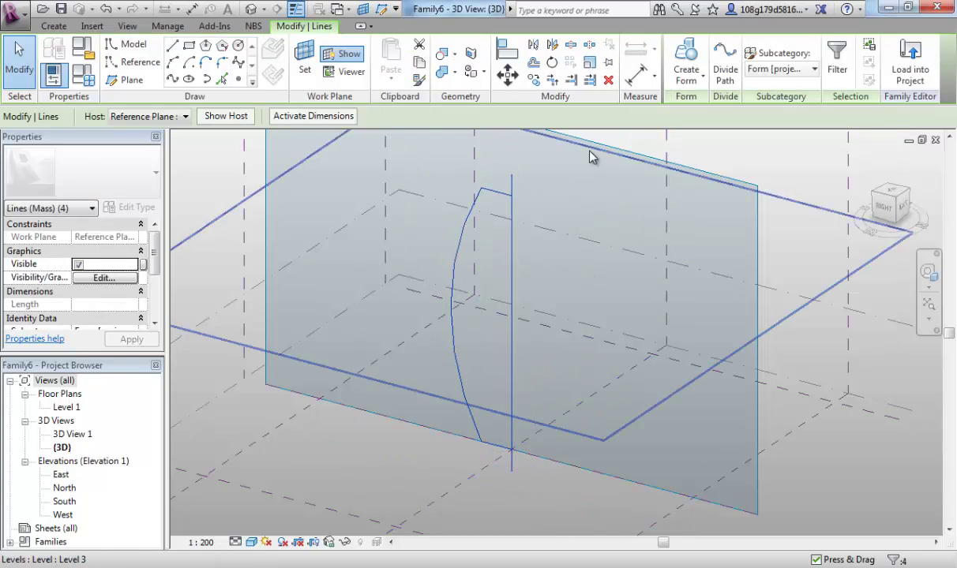
left_click(684, 60)
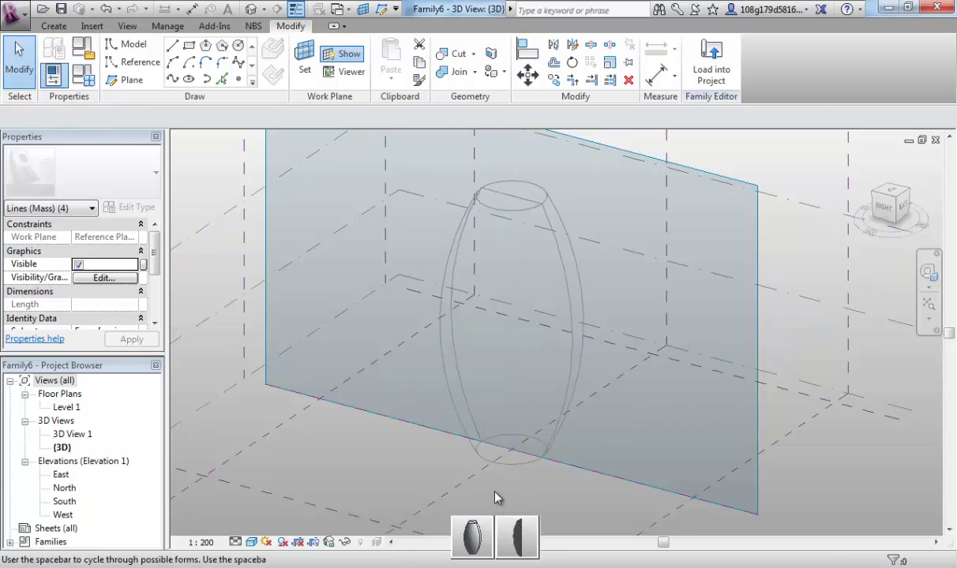
left_click(478, 534)
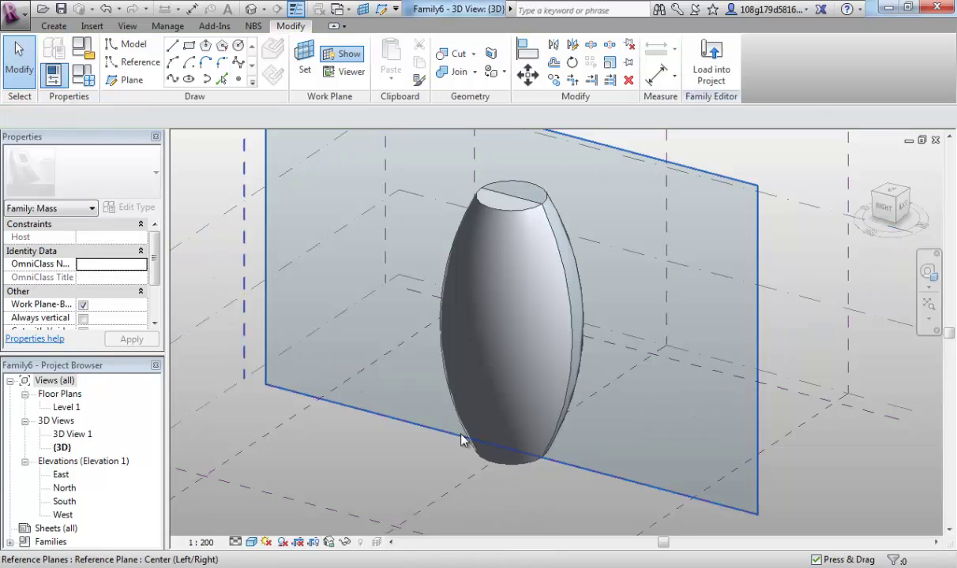
middle_click_drag(508, 498, 543, 458, "shift")
scroll(545, 465, "up", 2)
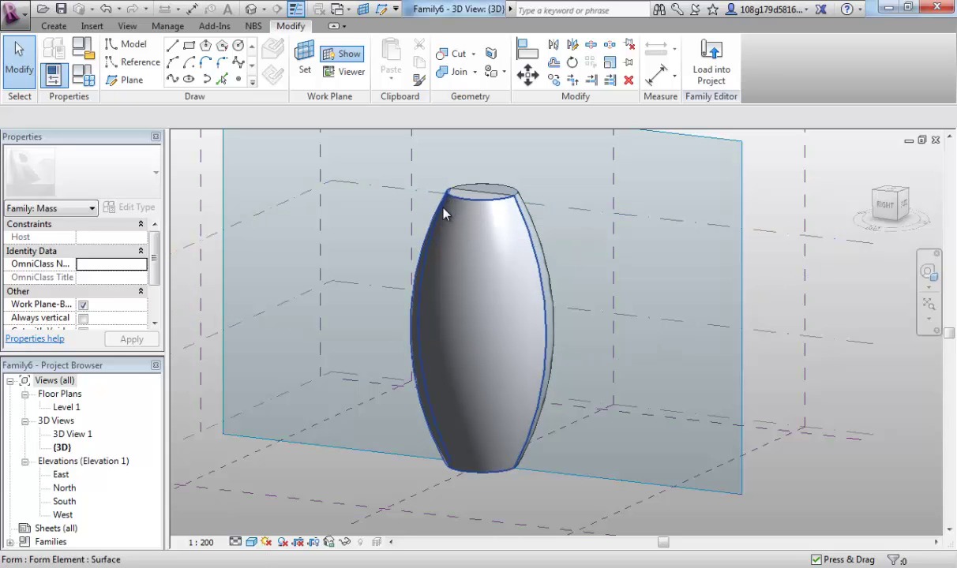
- Edit the form's profile in the Workplane Viewer and draw a rectangular outward step
left_click(444, 211)
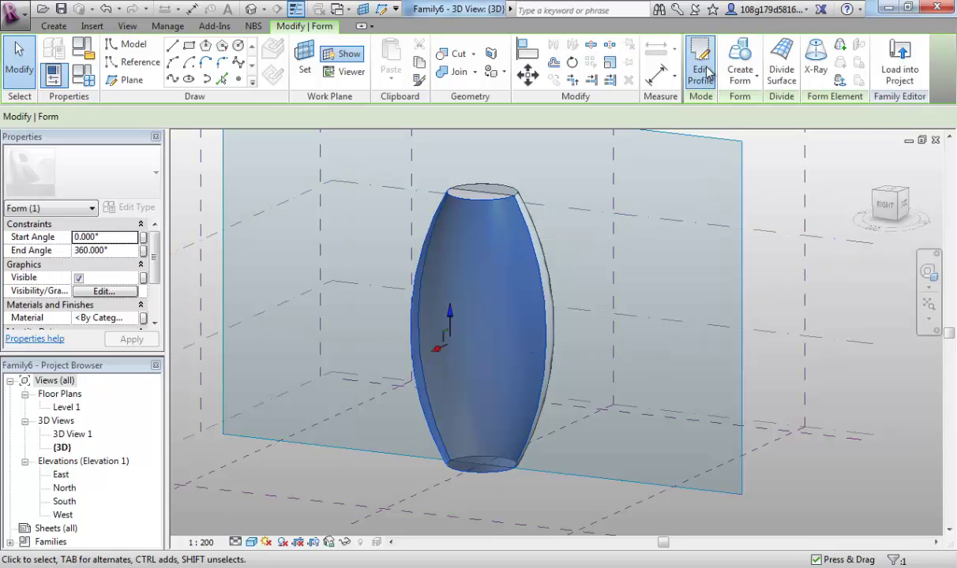
left_click(705, 71)
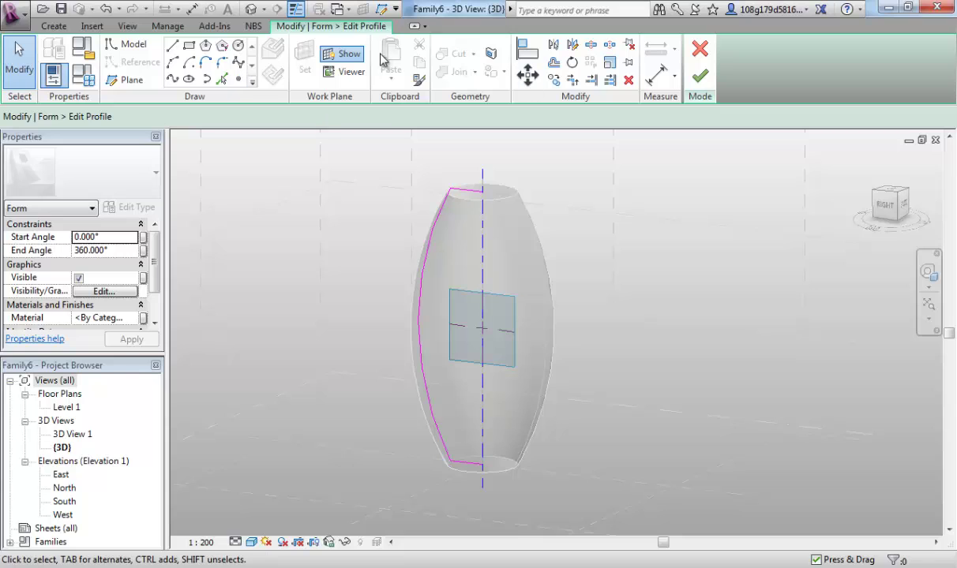
left_click(172, 45)
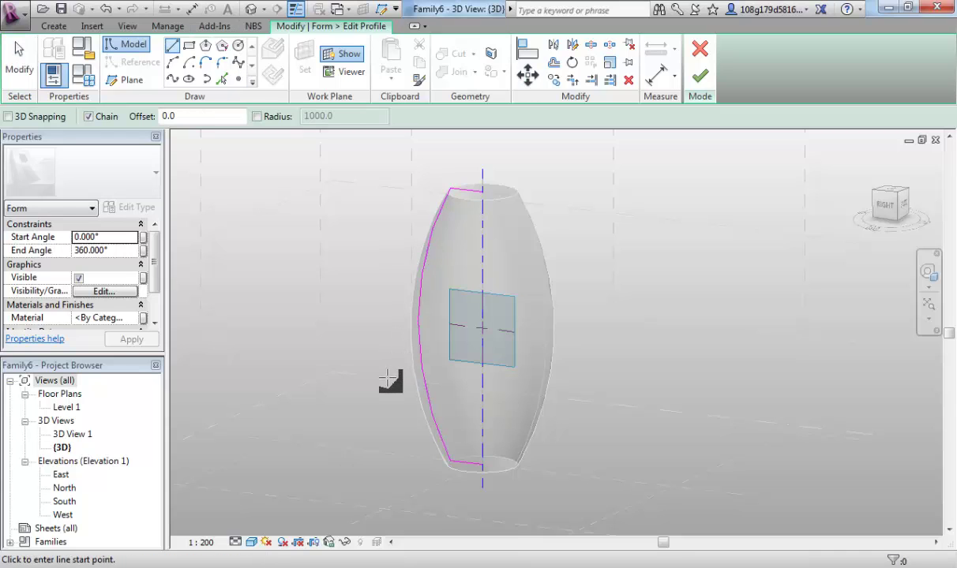
left_click(353, 72)
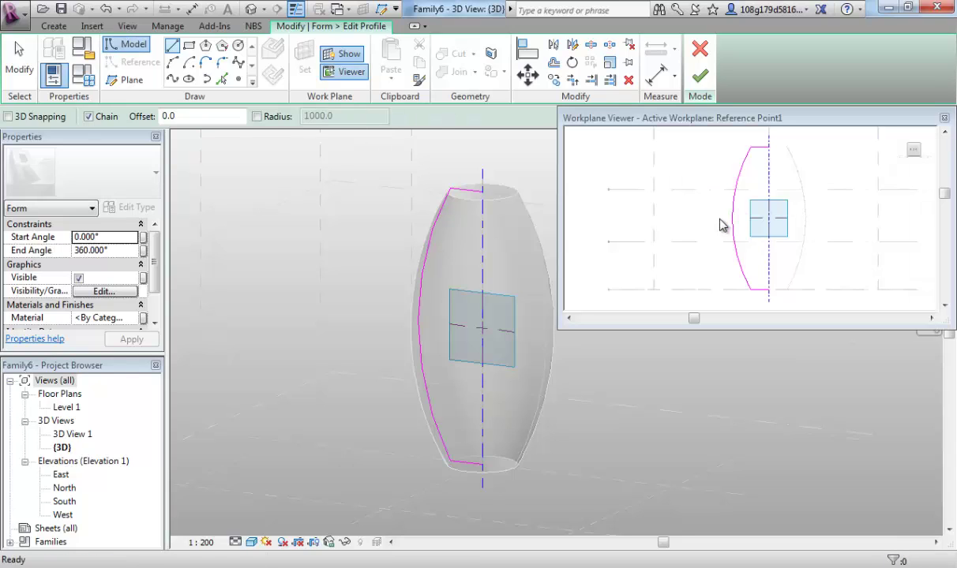
scroll(722, 224, "up", 3)
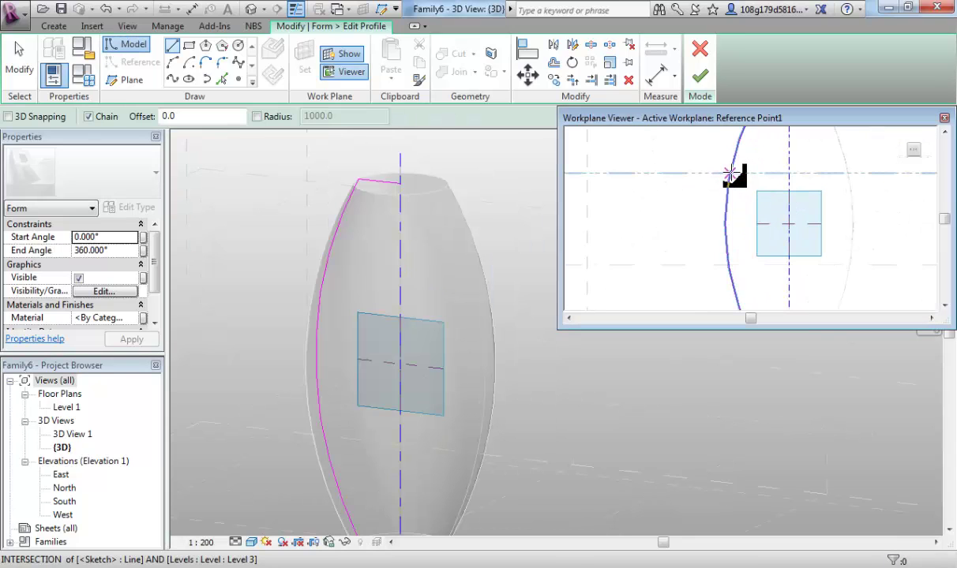
left_click(731, 174)
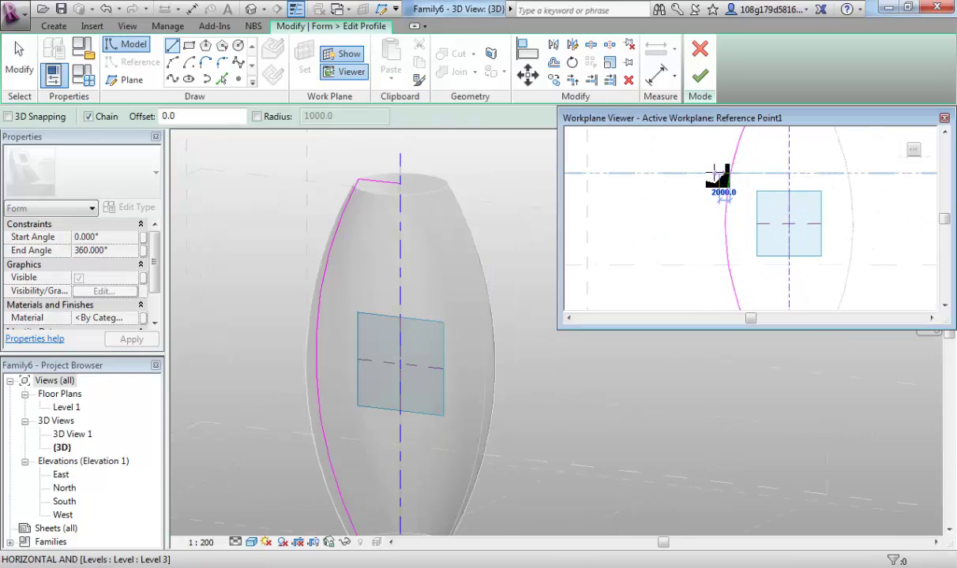
left_click(703, 265)
left_click(726, 265)
left_click(737, 166)
key("Escape")
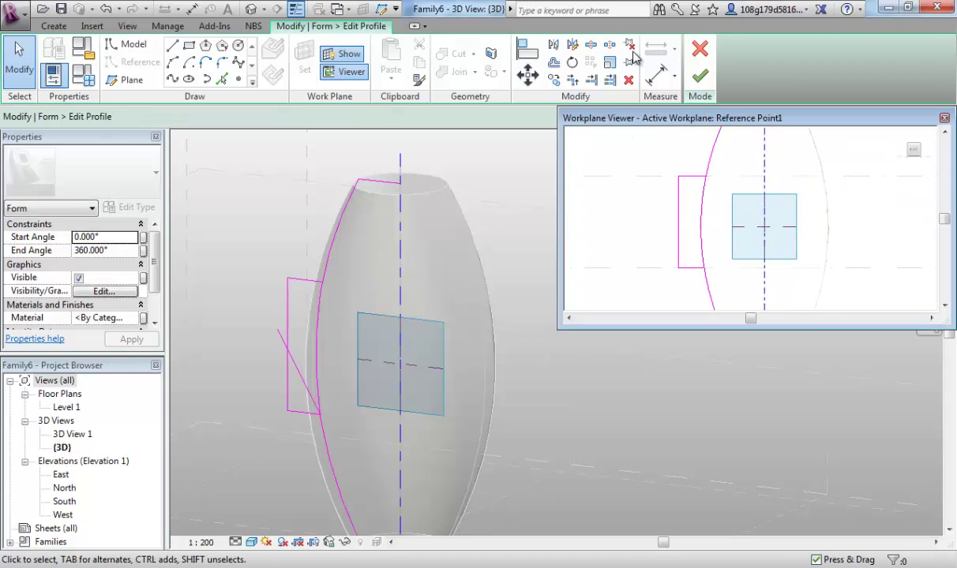
- Trim the arc to the rectangle's corners and finish the edit to regenerate the form
left_click(591, 44)
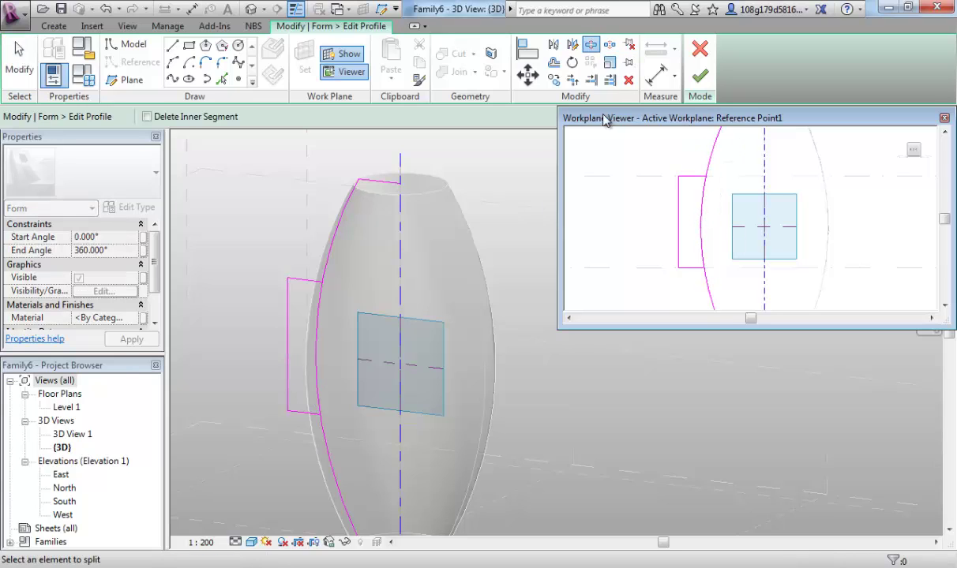
left_click(572, 79)
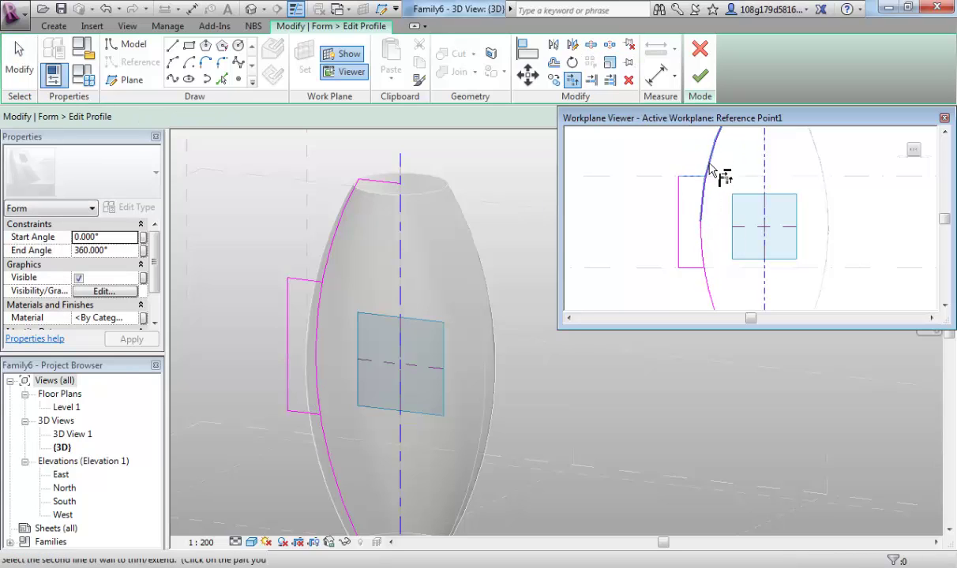
left_click(710, 168)
left_click(691, 175)
left_click(698, 268)
left_click(711, 288)
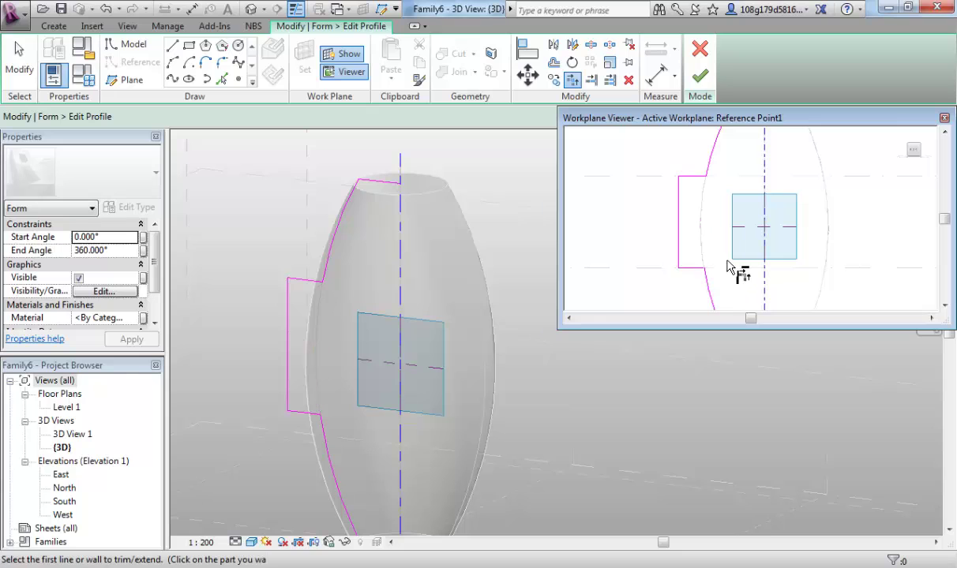
scroll(728, 269, "down", 2)
middle_click_drag(733, 272, 693, 243)
left_click(700, 76)
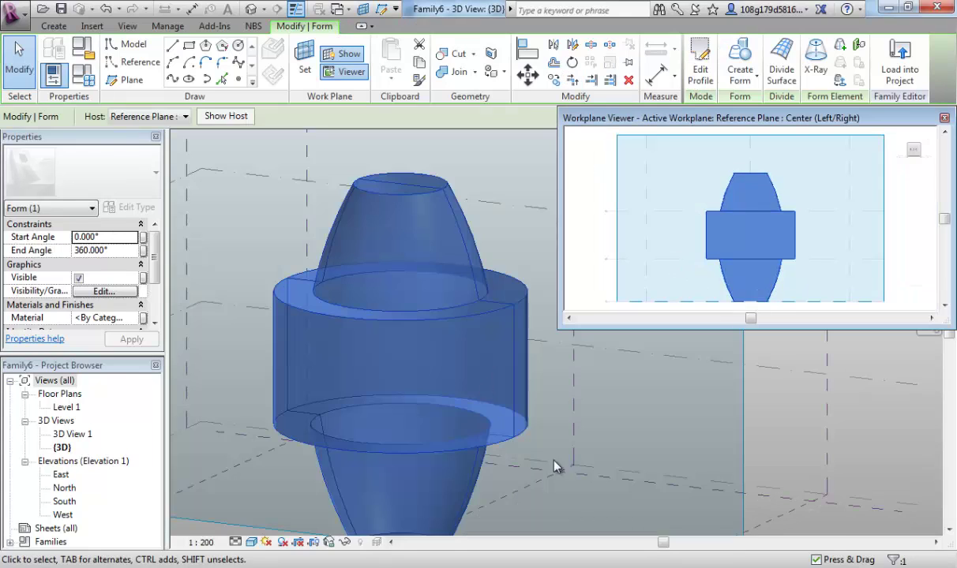
left_click(632, 421)
scroll(632, 430, "down", 2)
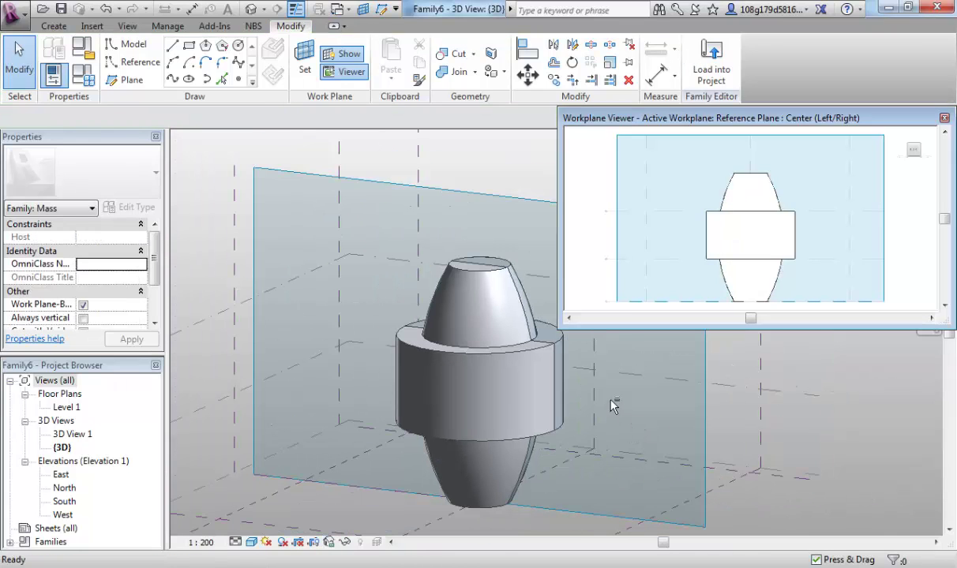
middle_click_drag(634, 435, 483, 450, "shift")
middle_click_drag(659, 367, 575, 376, "shift")
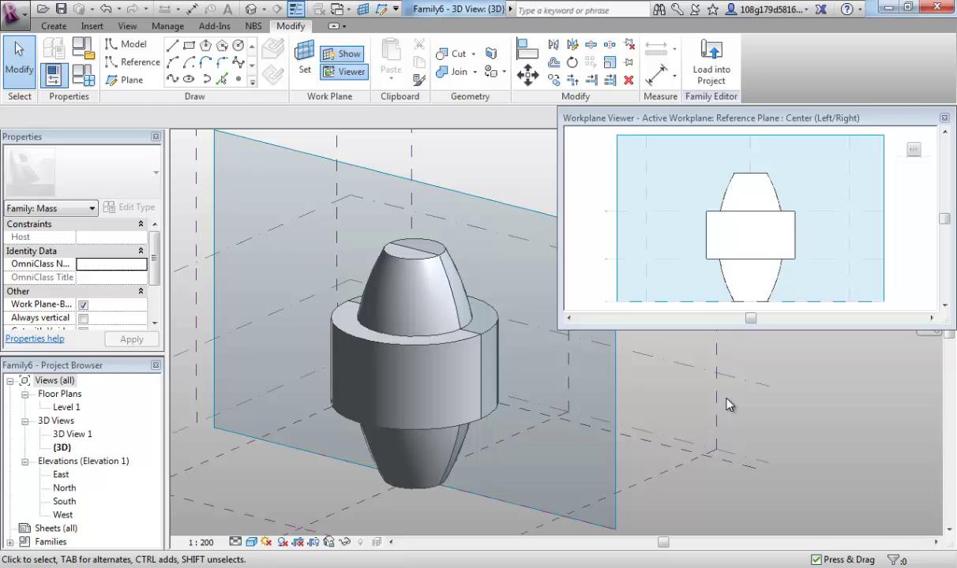
- Draw a vertical axis model line on the centre plane
mouse_move(350, 476)
middle_mouse_down("shift")
mouse_move(395, 474)
mouse_move(490, 391)
middle_mouse_up("shift")
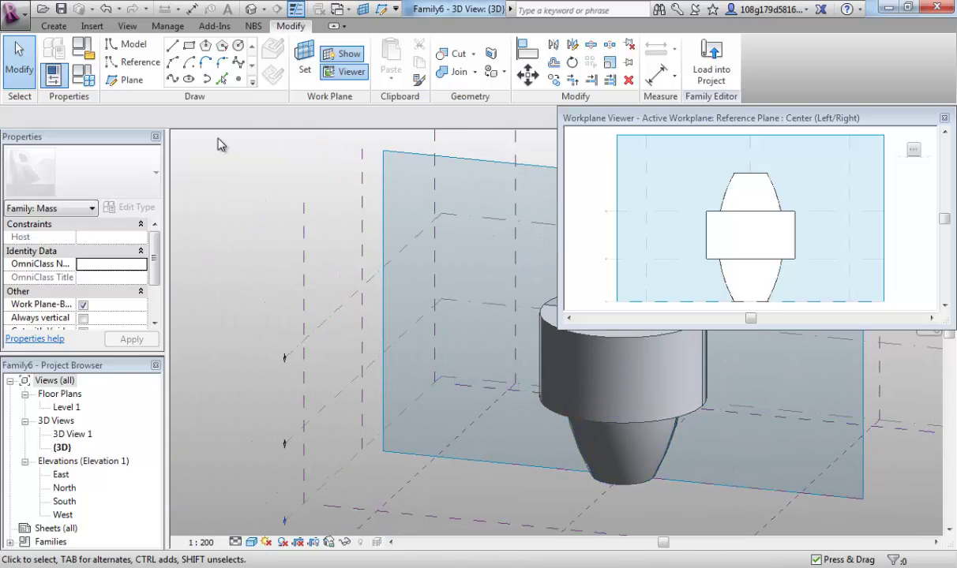
left_click(172, 45)
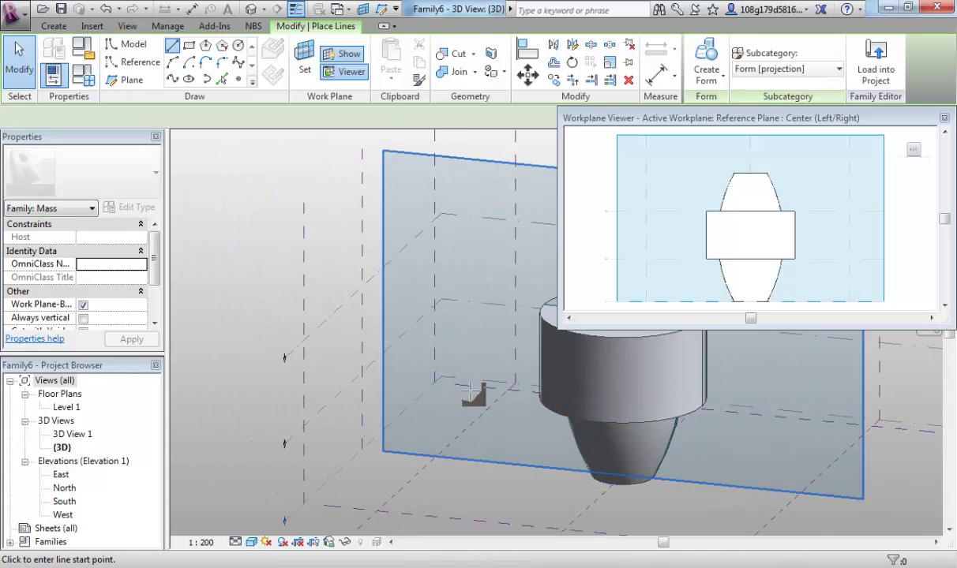
left_click(495, 455)
left_click(491, 225)
scroll(487, 224, "up", 2)
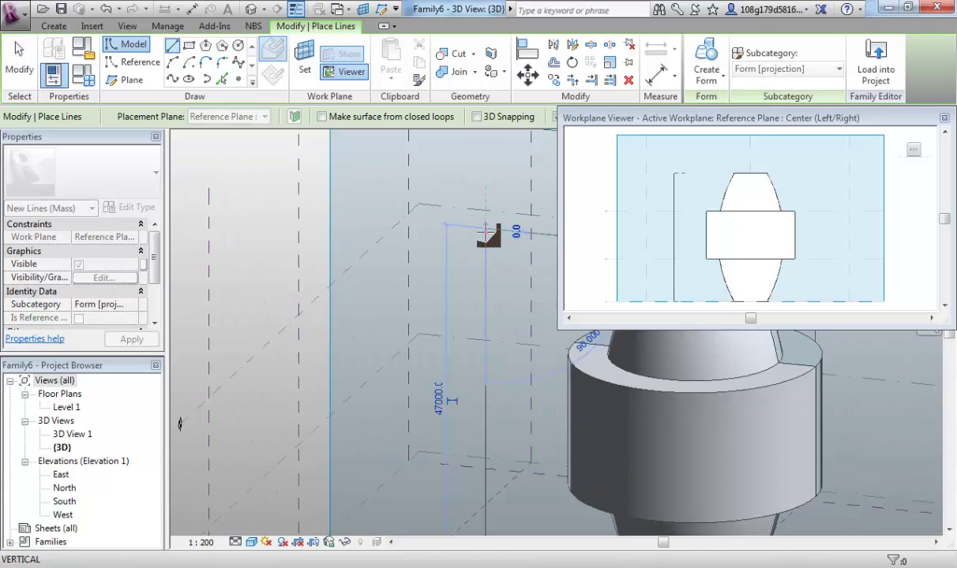
key("Escape")
- Draw a wavy spline through points from the base up to the top of the plane
middle_click_drag(450, 236, 407, 158)
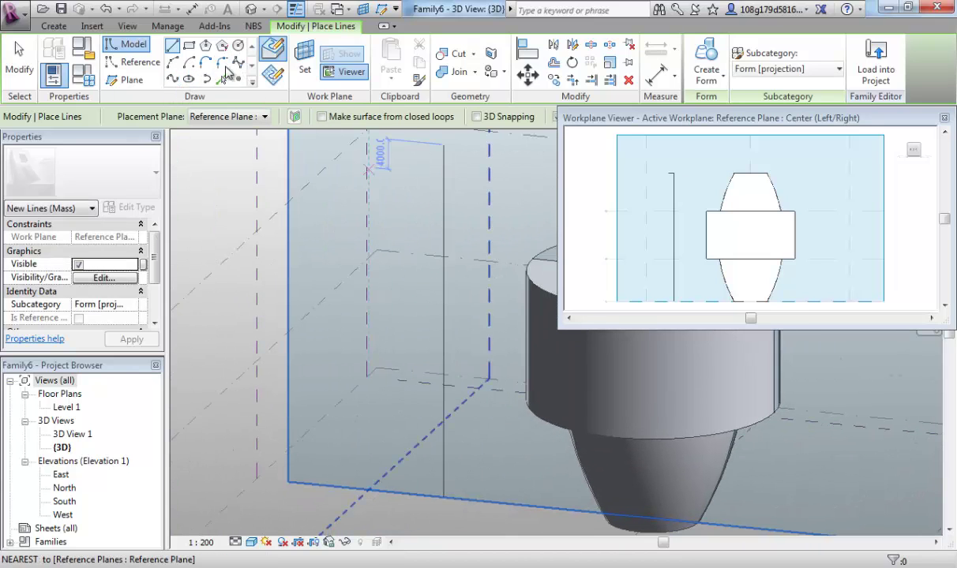
left_click(173, 80)
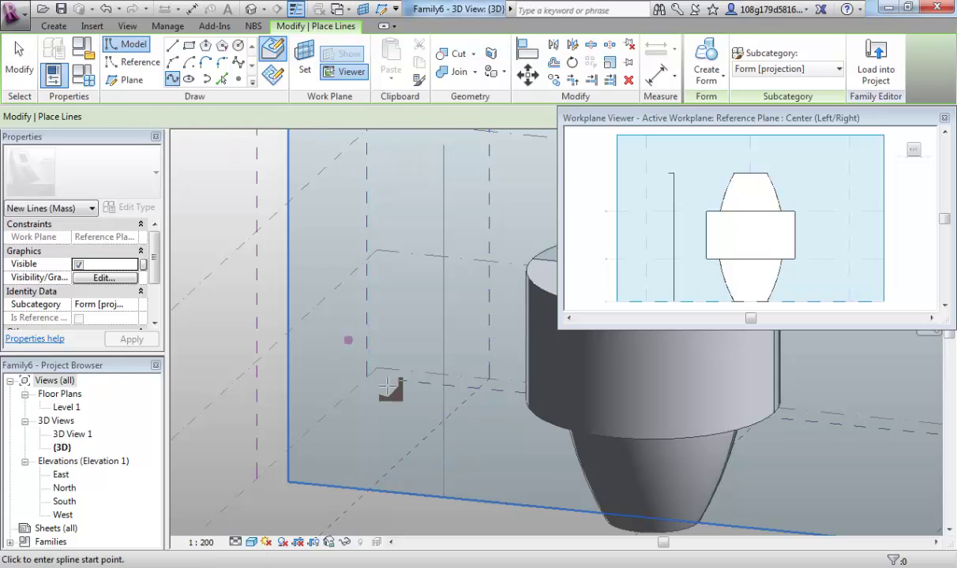
left_click(382, 490)
left_click(404, 454)
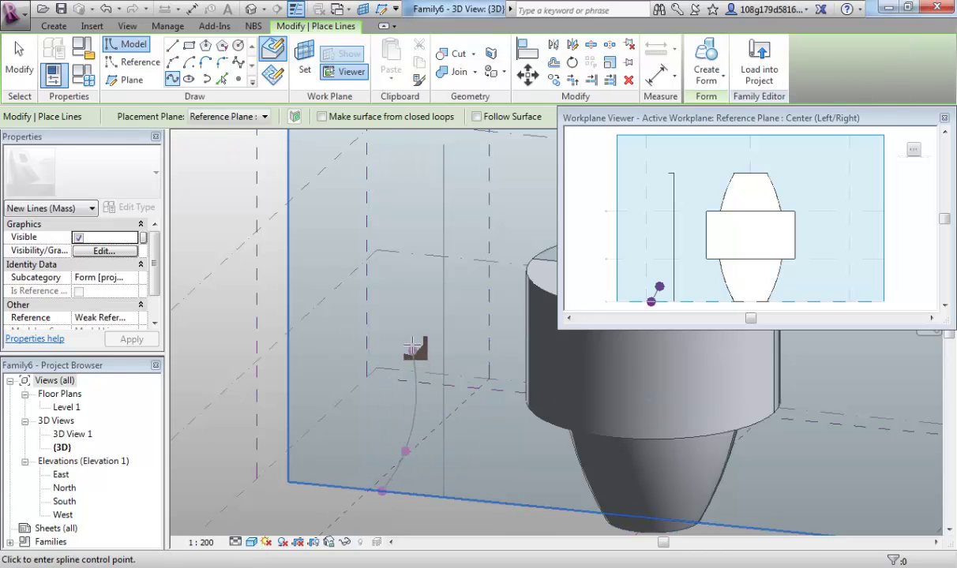
left_click(421, 319)
left_click(404, 281)
left_click(412, 235)
left_click(430, 199)
left_click(420, 180)
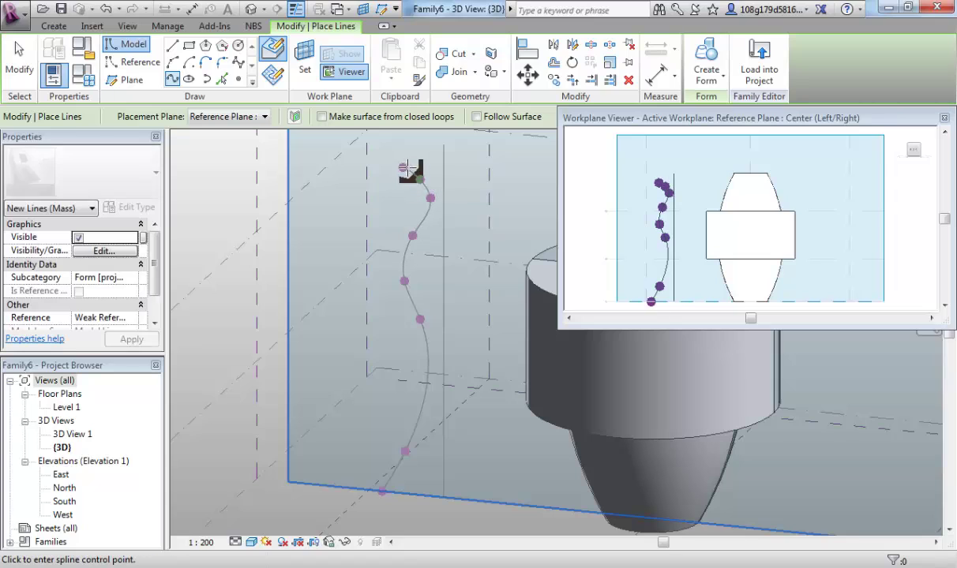
double_click(411, 157)
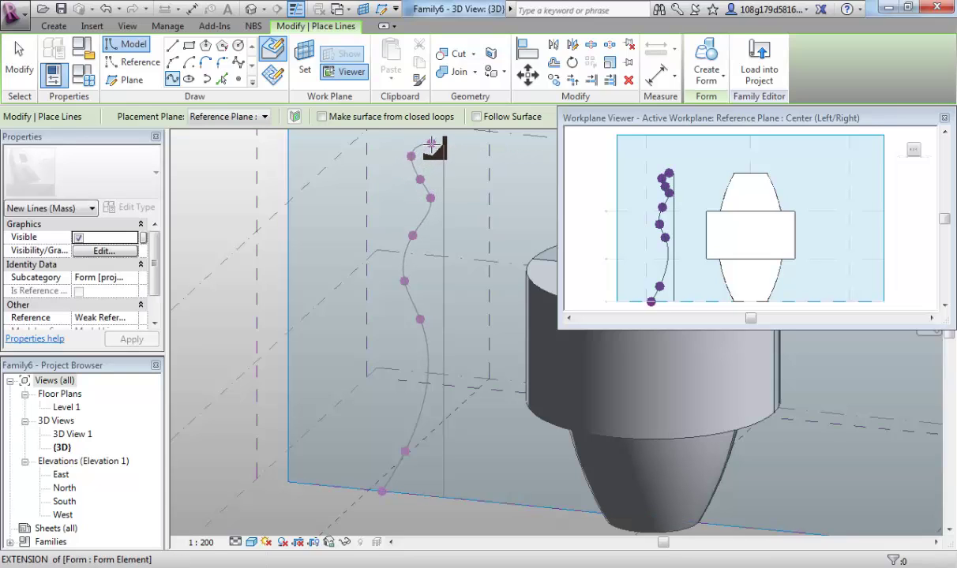
double_click(430, 144)
key("Escape")
key("Escape")
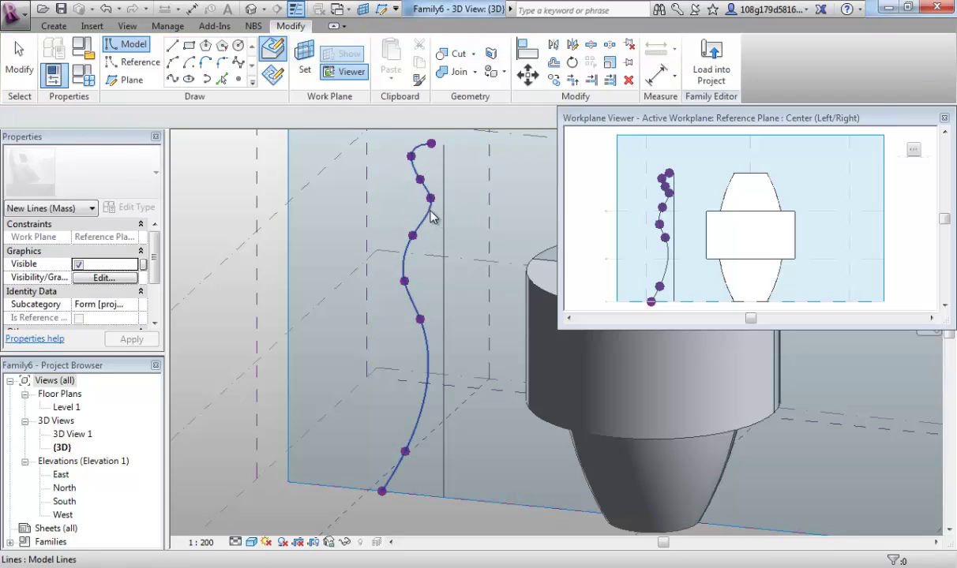
- Revolve the wavy spline around the axis line into a vase form
left_click(445, 231)
left_click(422, 217, "ctrl")
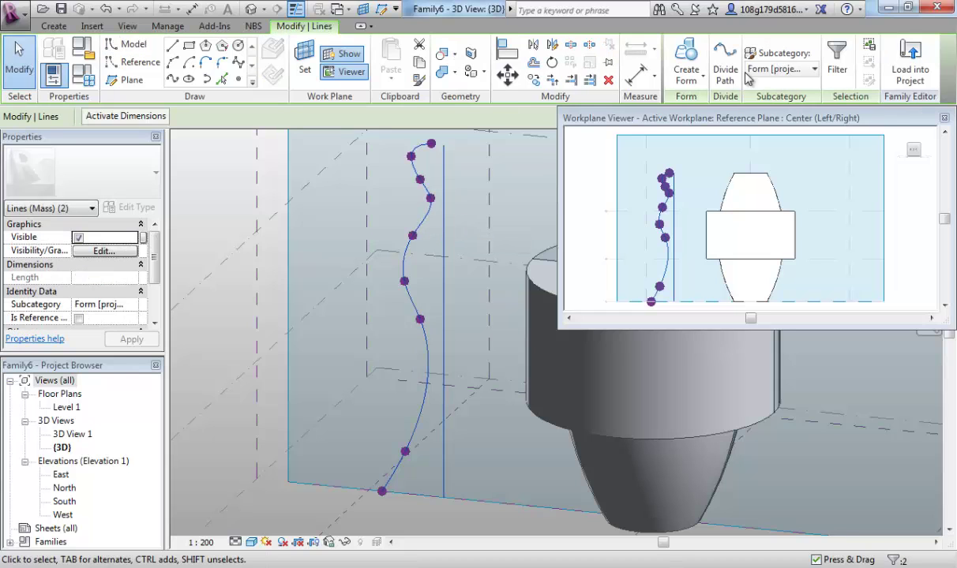
key("ctrl+Return")
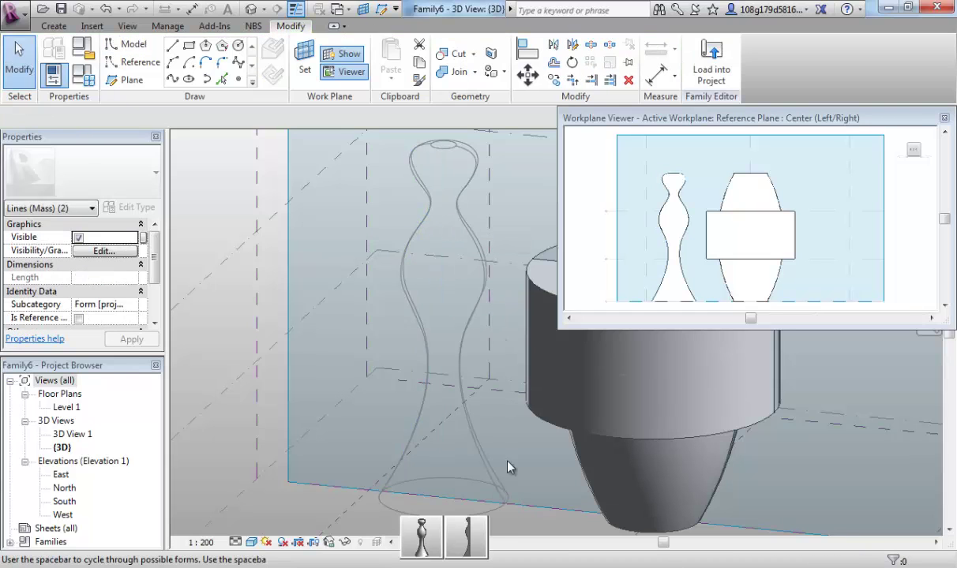
left_click(427, 536)
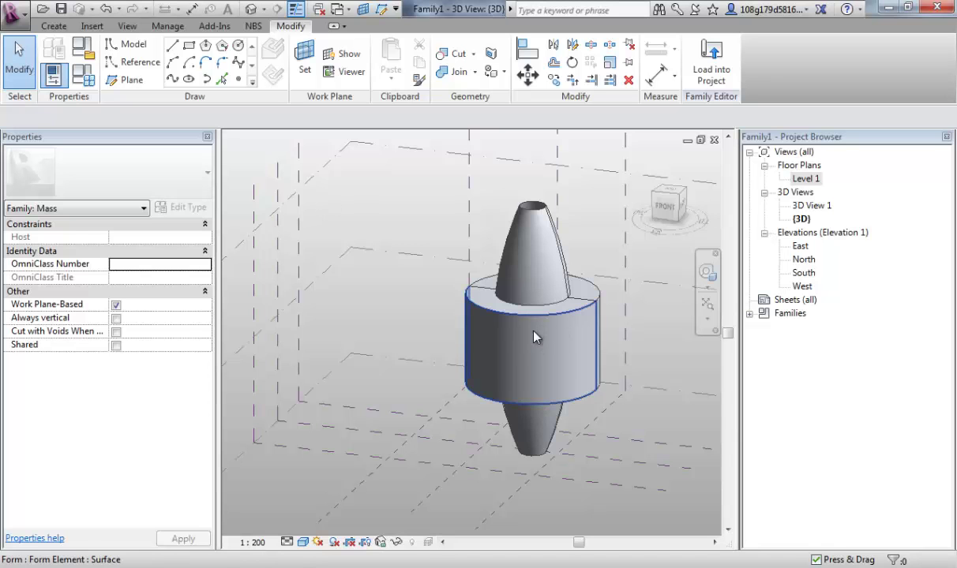
- Delete the spindle-shaped form and its cylindrical band from Family1
key("Tab")
left_click(534, 337)
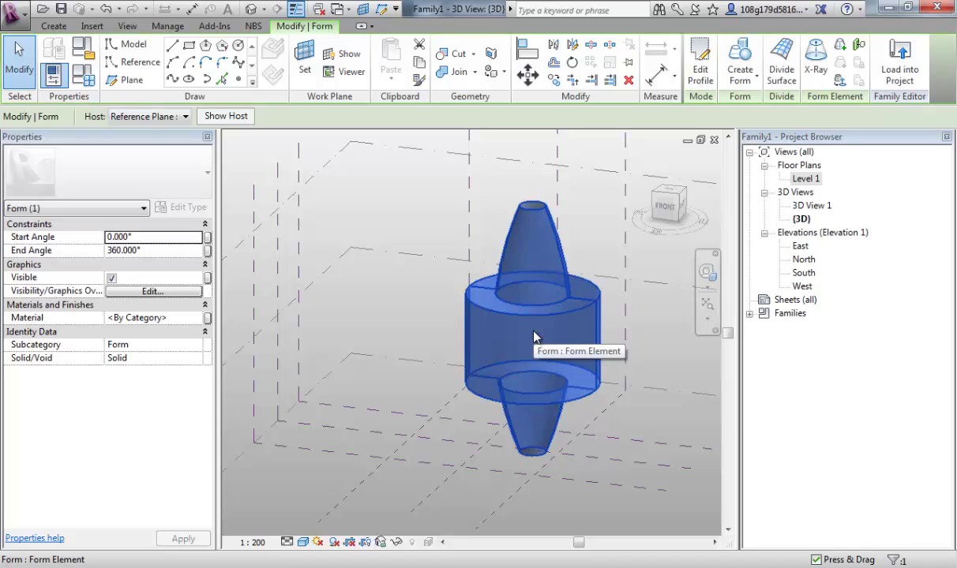
key("Delete")
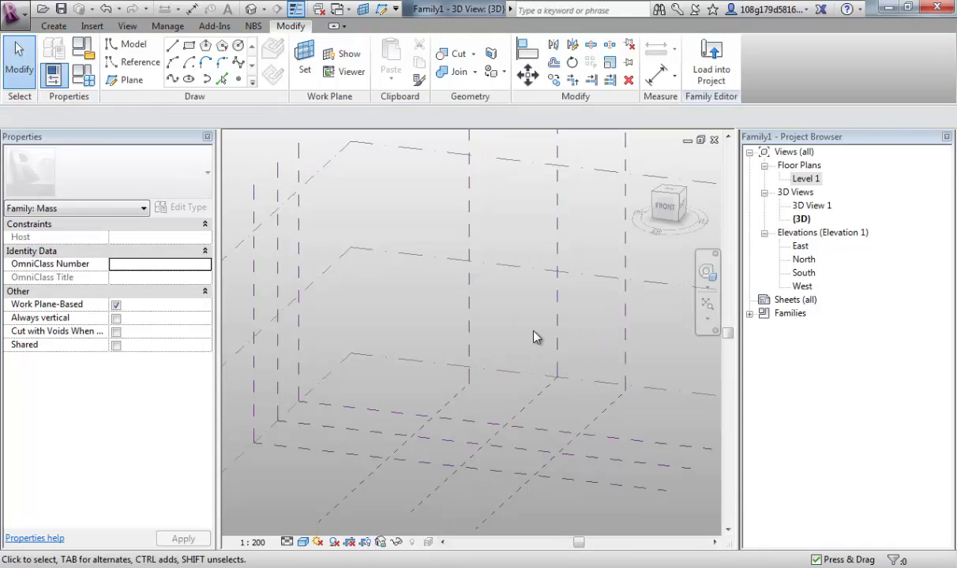
middle_click_drag(474, 384, 521, 369)
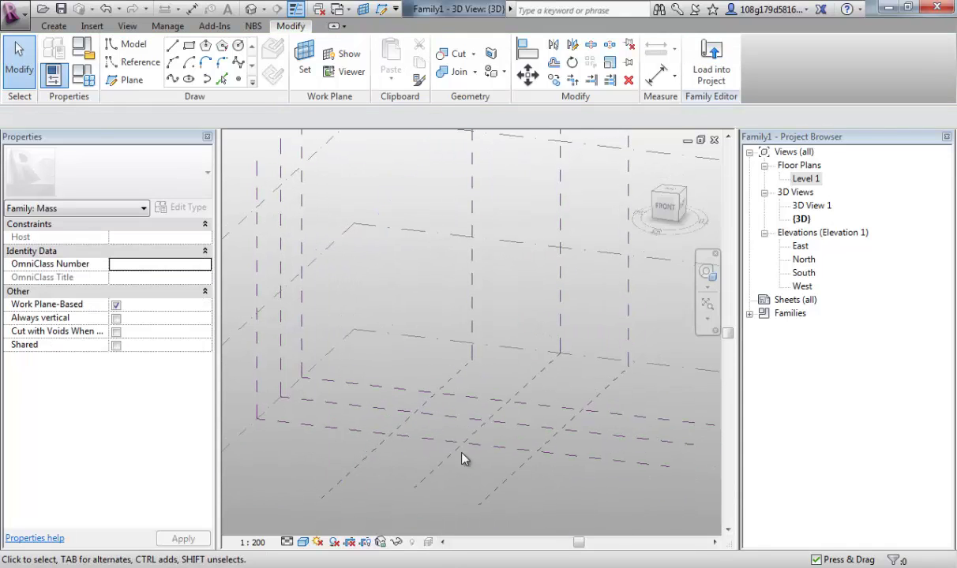
middle_click_drag(512, 465, 523, 458)
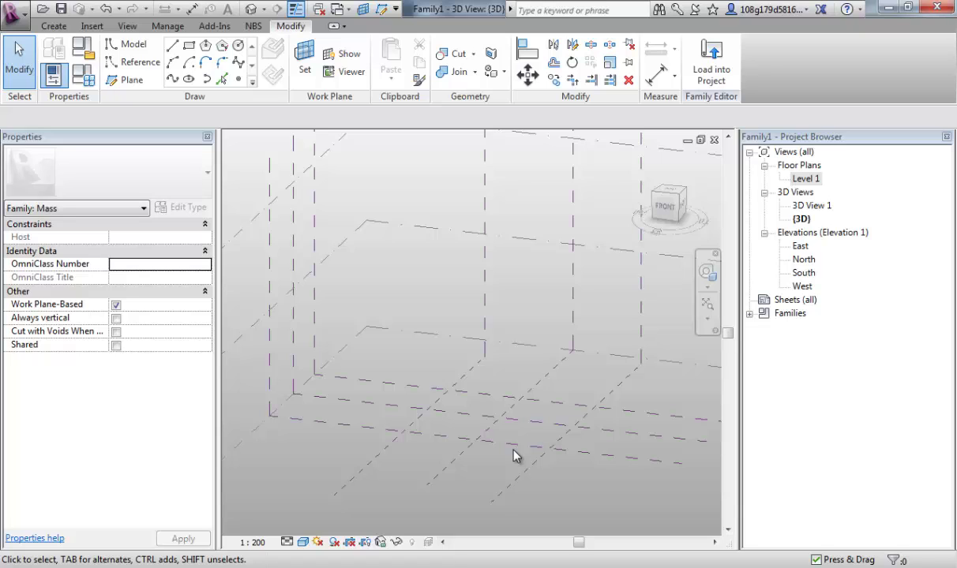
middle_click_drag(528, 453, 499, 466, "shift")
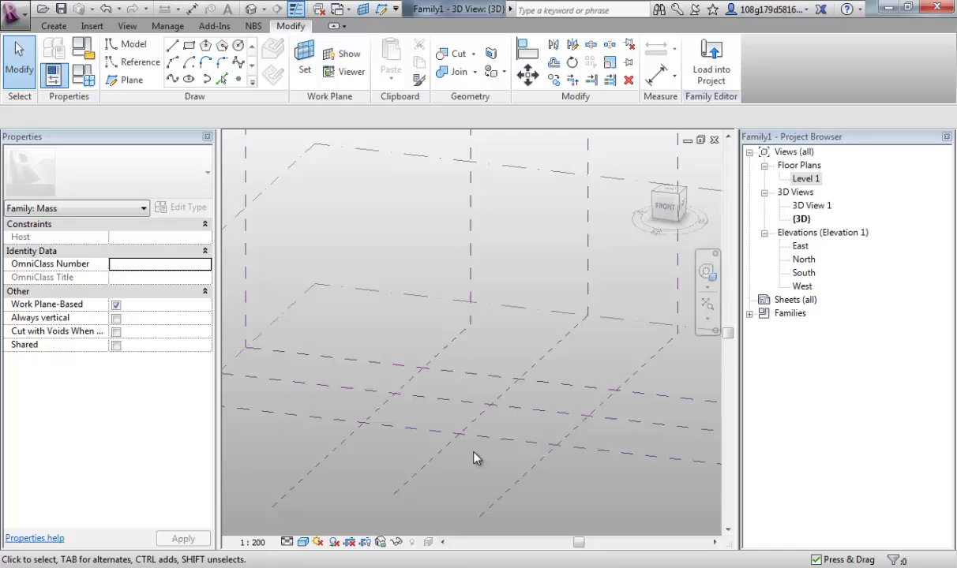
middle_click_drag(258, 310, 304, 365)
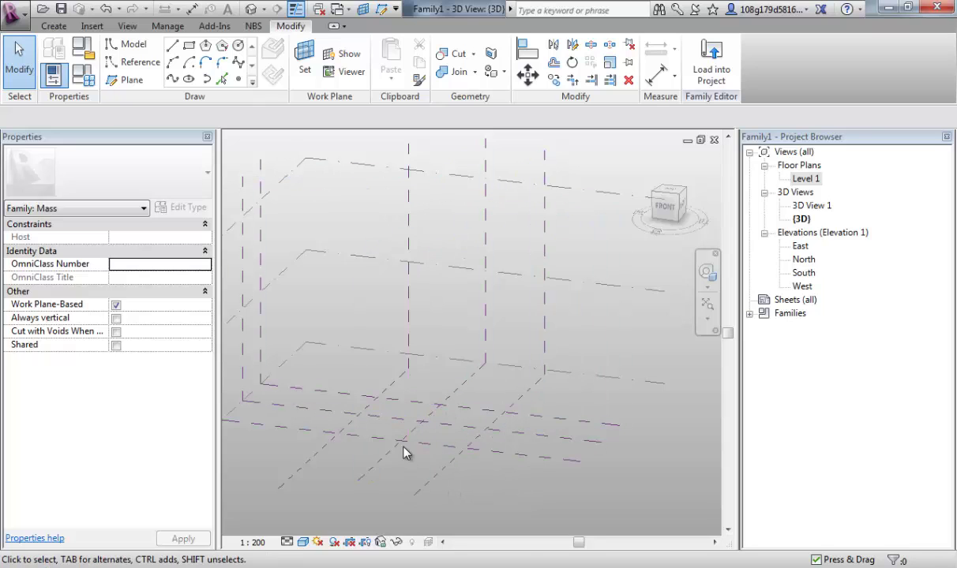
scroll(405, 450, "up", 4)
middle_click_drag(441, 477, 461, 474)
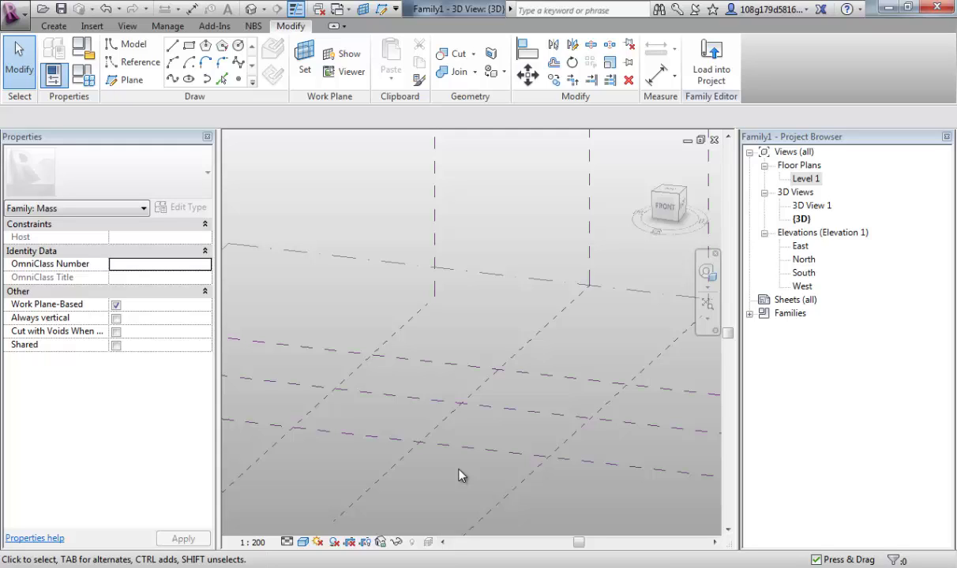
scroll(465, 458, "down", 2)
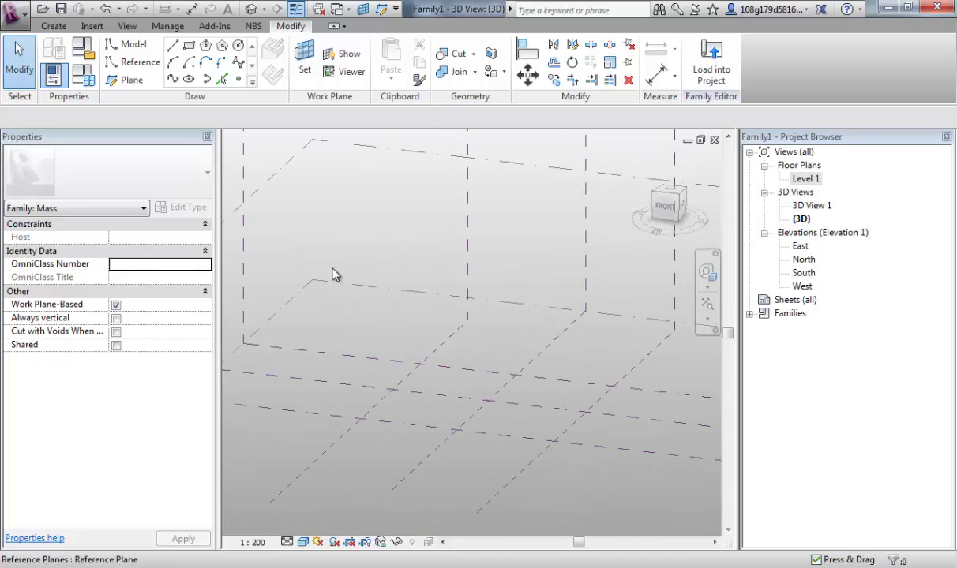
- Draw a rectangle on Level 1 by placing its two opposite corners
left_click(371, 284)
middle_click_drag(359, 215, 337, 197)
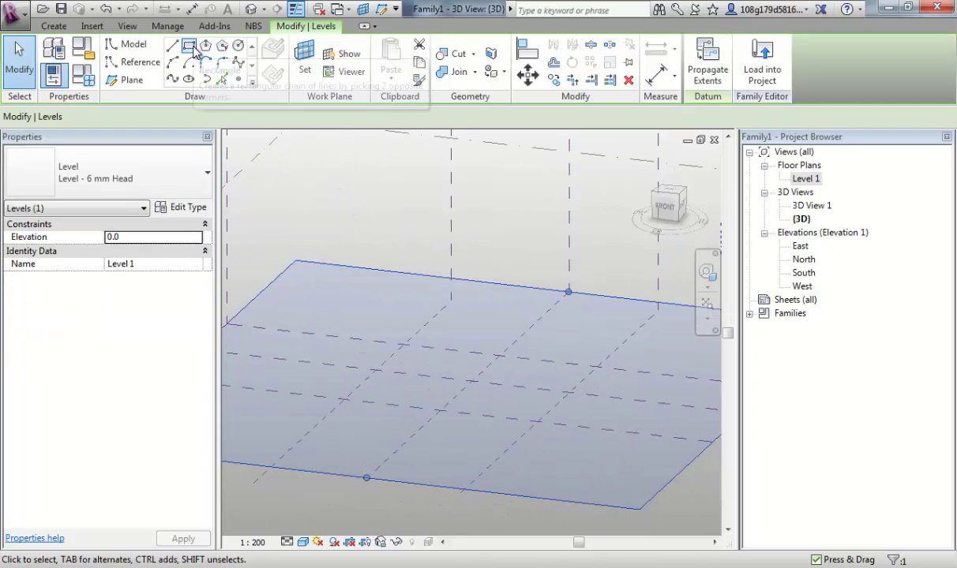
left_click(190, 47)
left_click(431, 358)
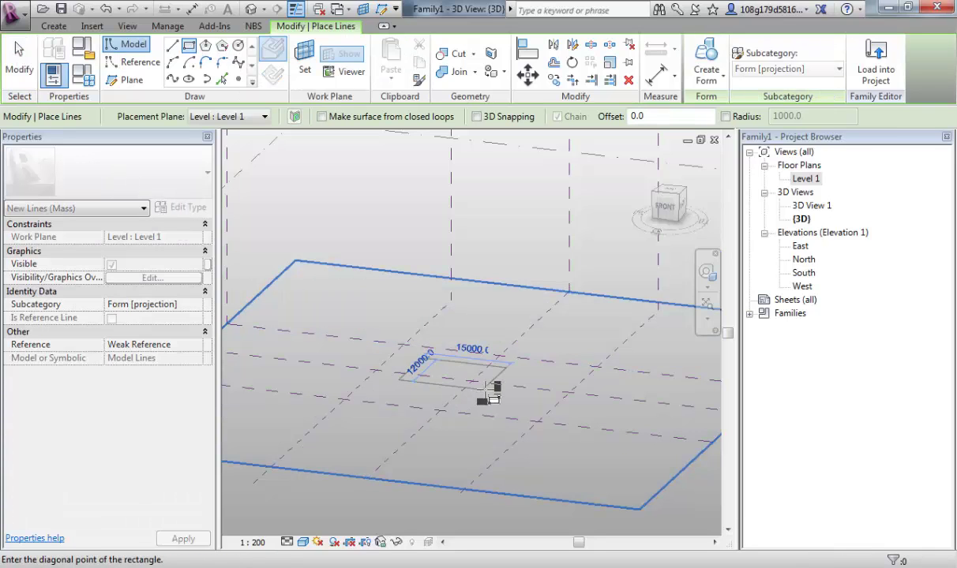
left_click(515, 407)
scroll(495, 384, "up", 1)
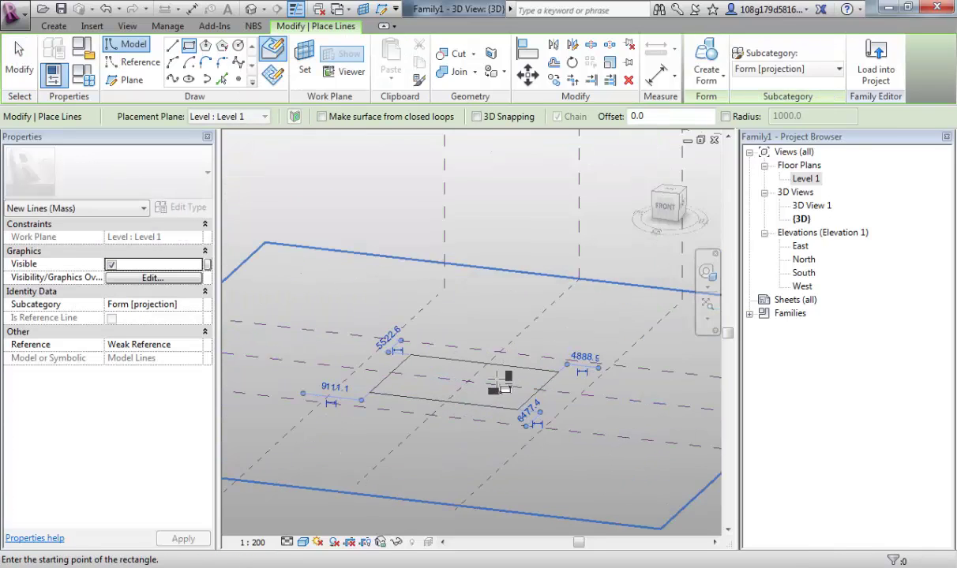
scroll(497, 385, "down", 3)
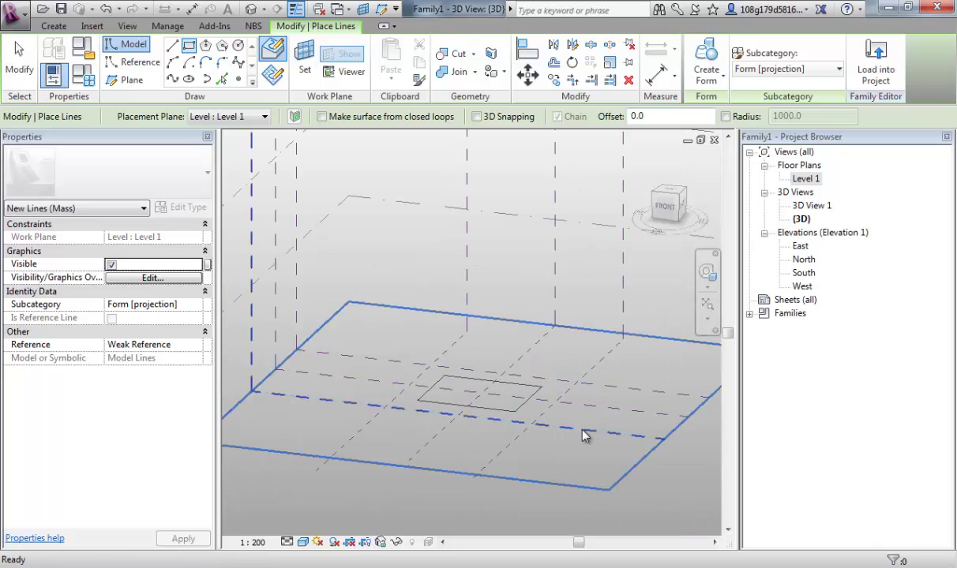
key("Escape")
key("Escape")
scroll(512, 406, "up", 1)
middle_click_drag(512, 405, 526, 433)
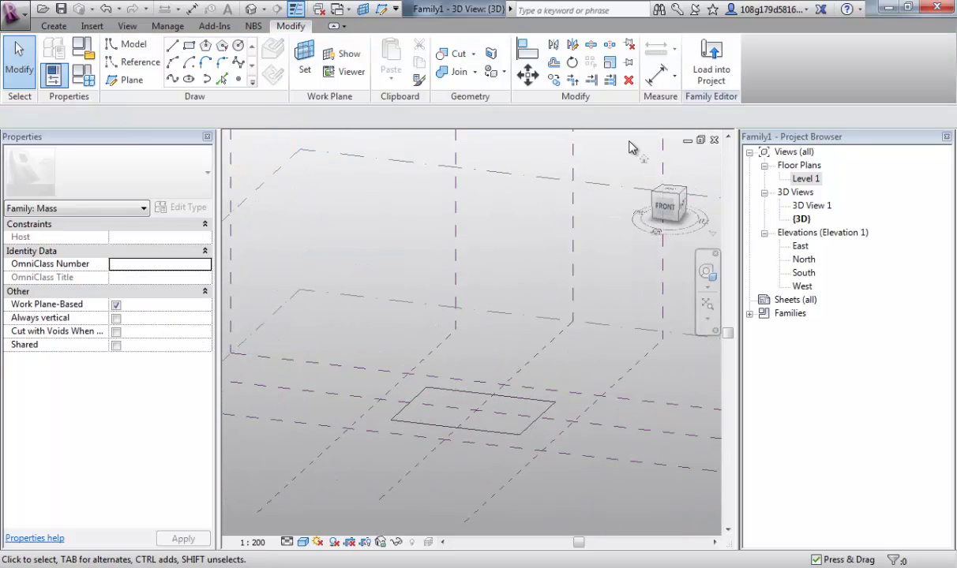
- Align the rectangle's left, top, right and bottom edges to their reference planes
left_click(527, 53)
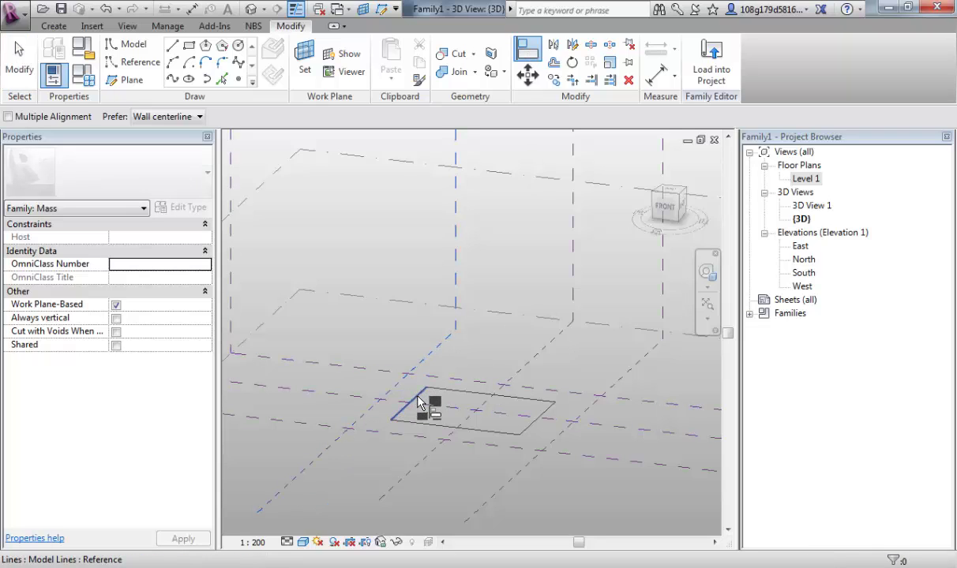
left_click(419, 404)
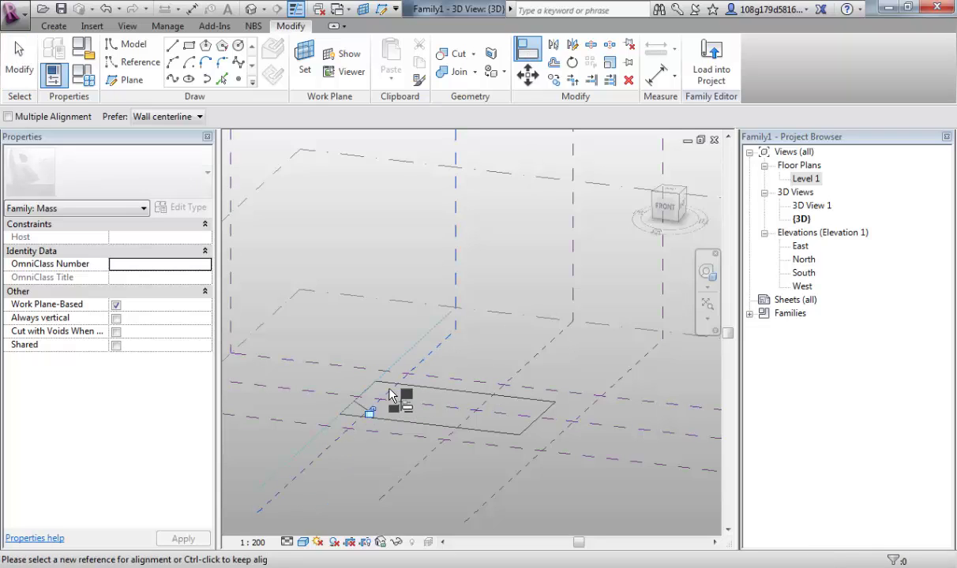
left_click(486, 381)
left_click(478, 394)
left_click(592, 420)
left_click(547, 409)
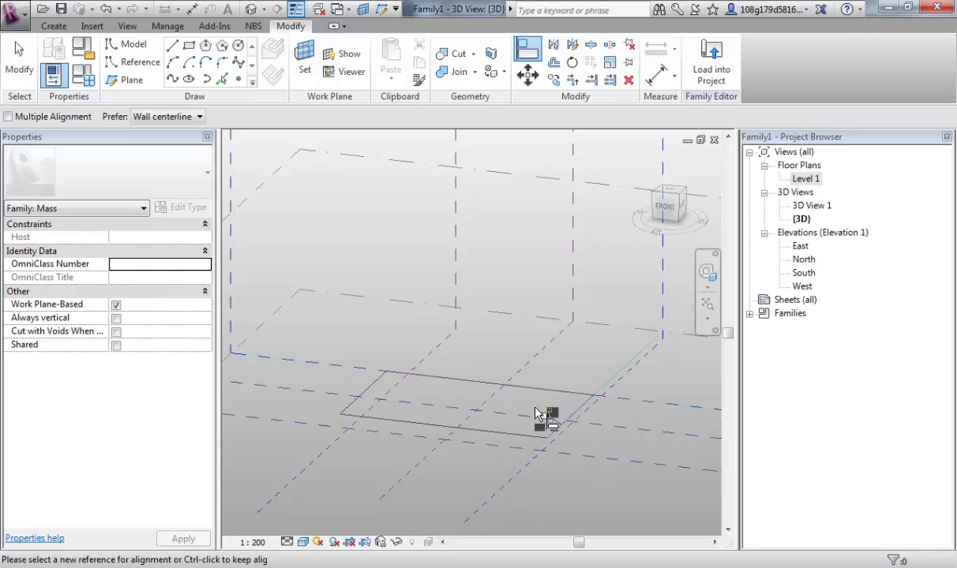
left_click(483, 446)
left_click(494, 440)
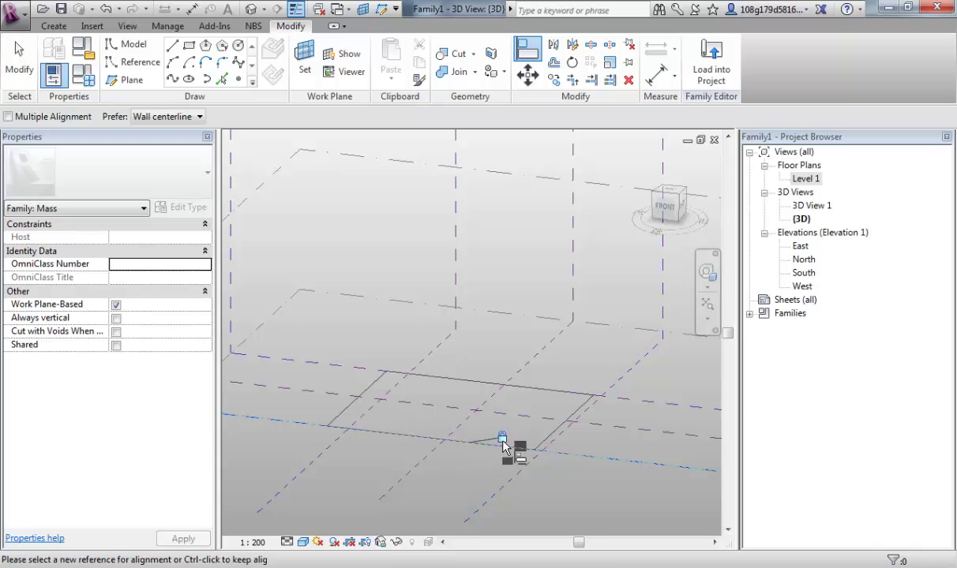
key("Escape")
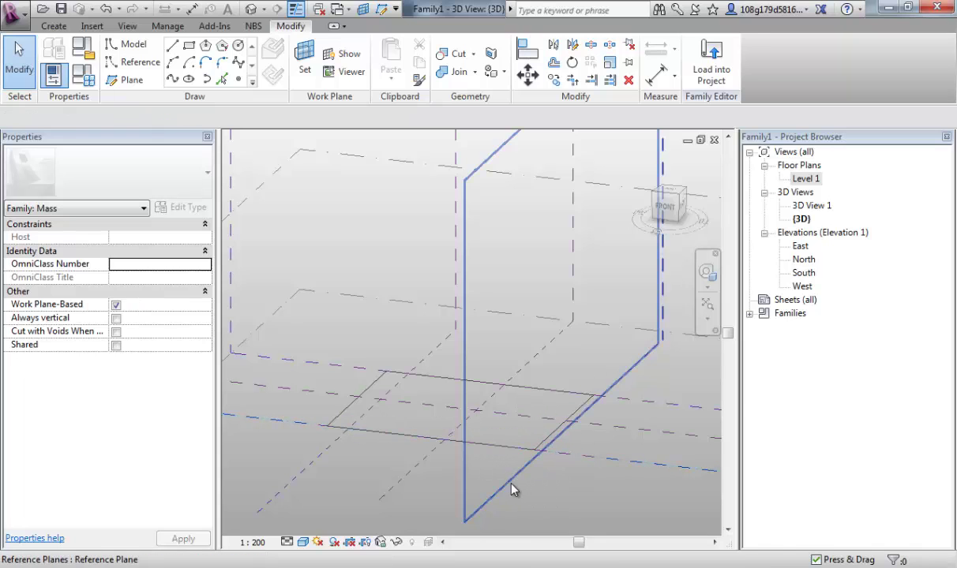
- Drag a vertical reference plane to check that the locked rectangle follows it
left_click(512, 490)
left_click_drag(523, 491, 551, 493)
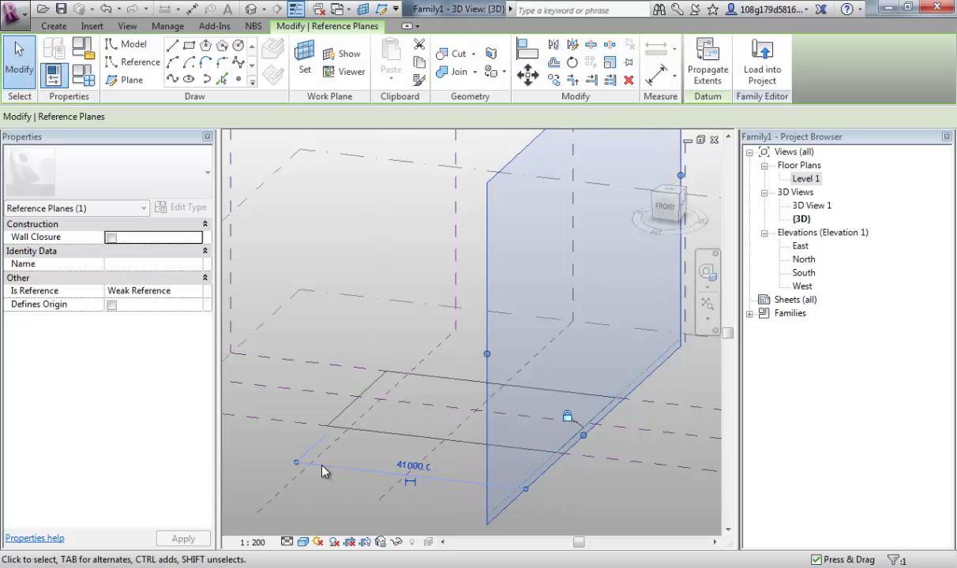
left_click_drag(322, 471, 346, 487)
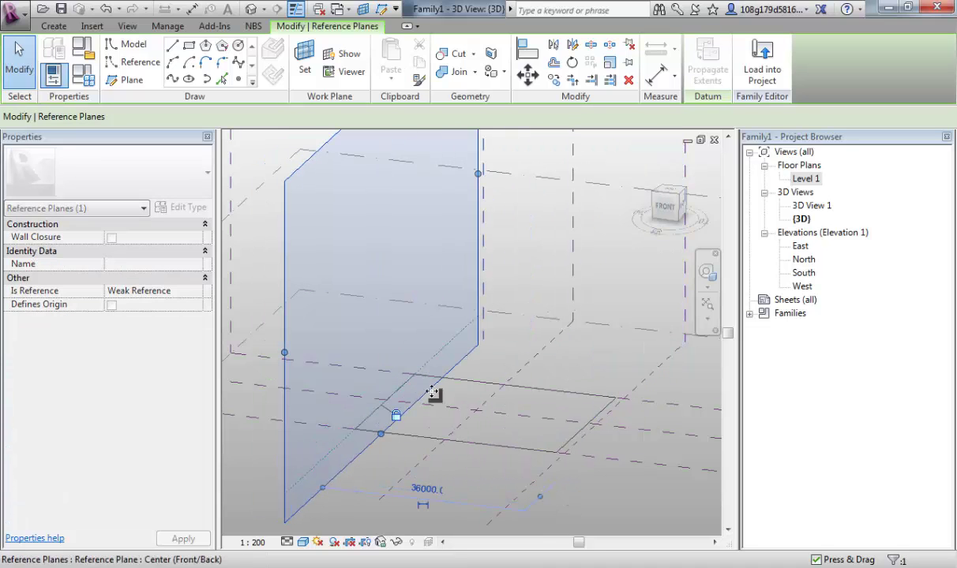
left_click(551, 427)
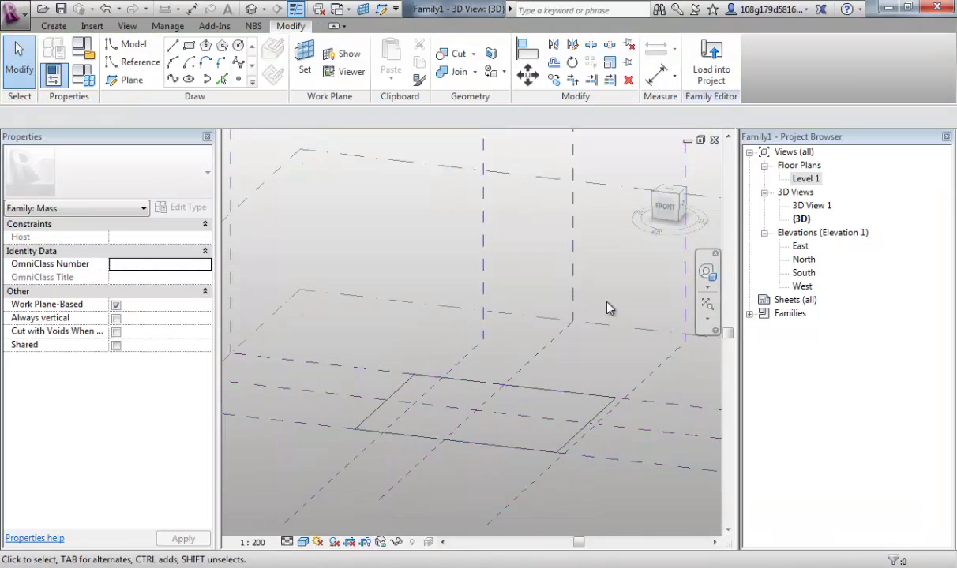
- Open the Level 1 floor plan, set scale 1 : 1000, and recentre on the rectangle
double_click(806, 179)
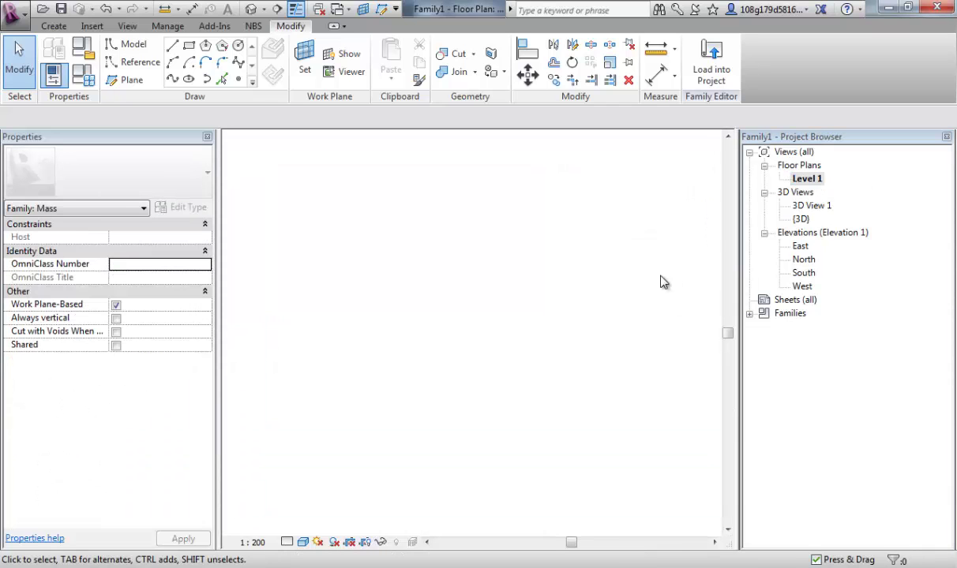
mouse_move(620, 356)
middle_mouse_down()
mouse_move(544, 333)
mouse_move(643, 355)
mouse_move(632, 350)
middle_mouse_up()
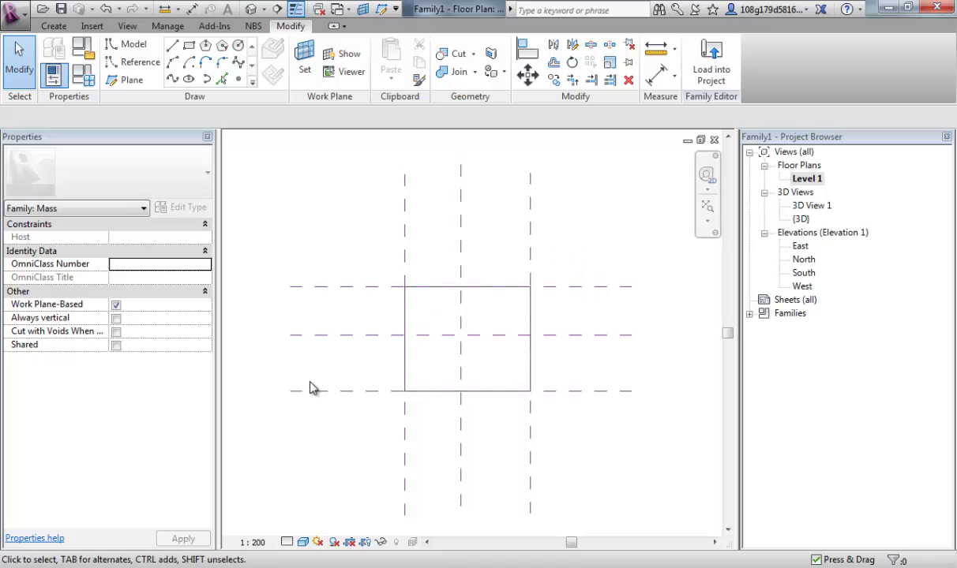
left_click(255, 543)
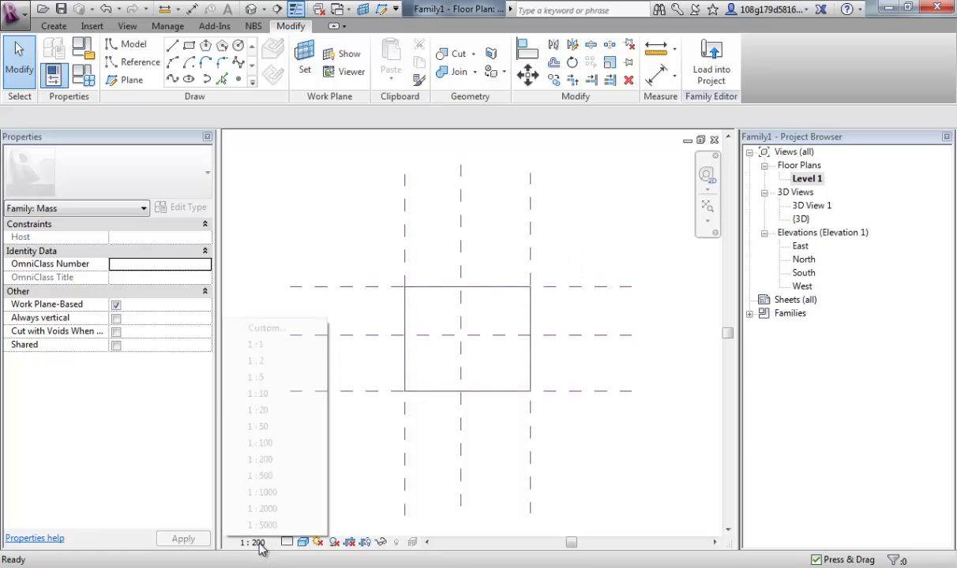
left_click(277, 496)
middle_click_drag(431, 426, 395, 420)
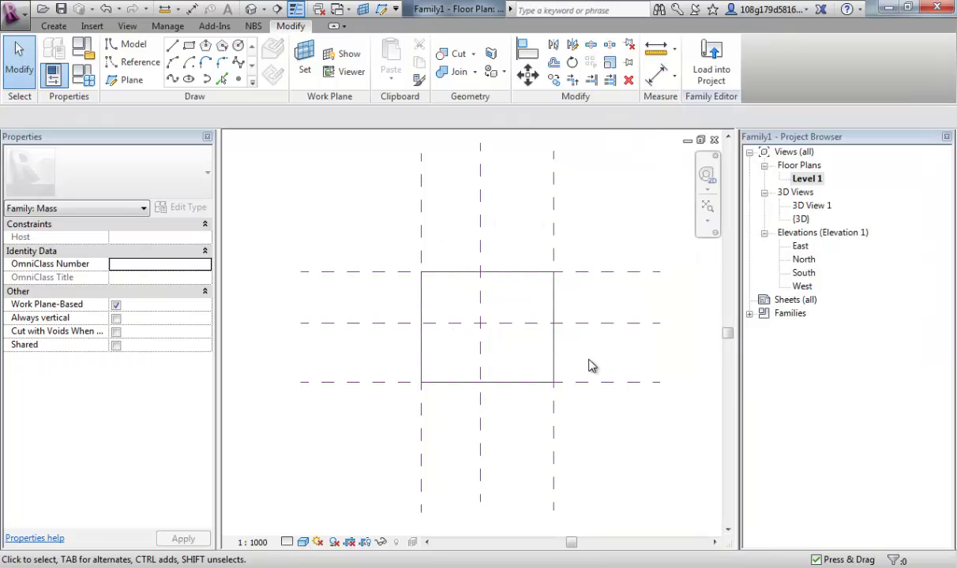
middle_click_drag(487, 285, 472, 299)
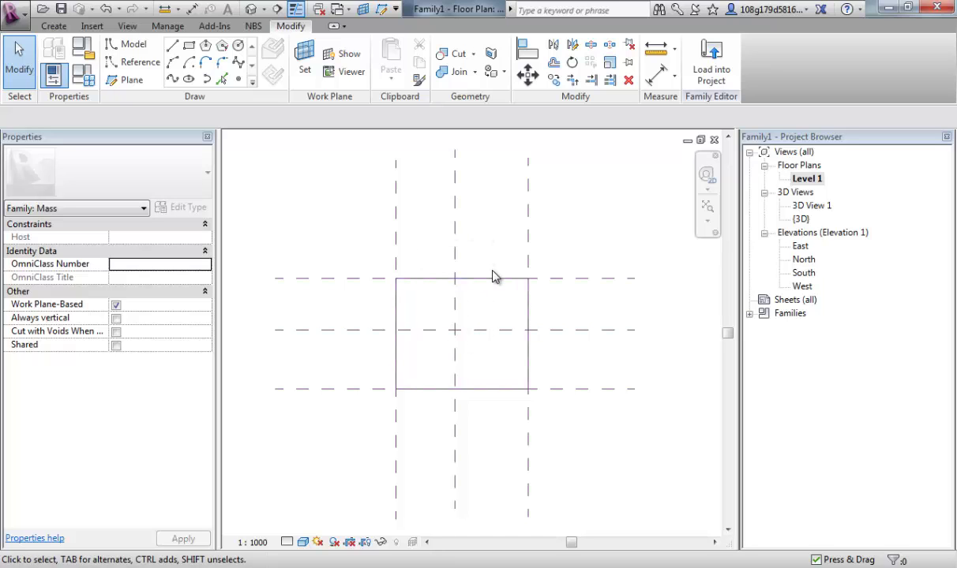
- Dimension the left, centre and right reference planes and make the spacing EQ
left_click(650, 76)
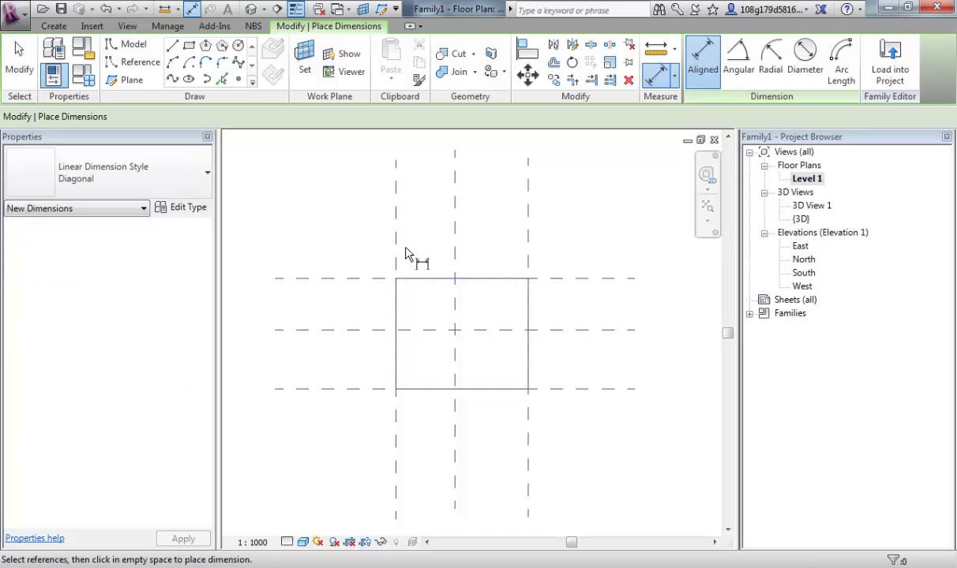
left_click(397, 254)
left_click(455, 255)
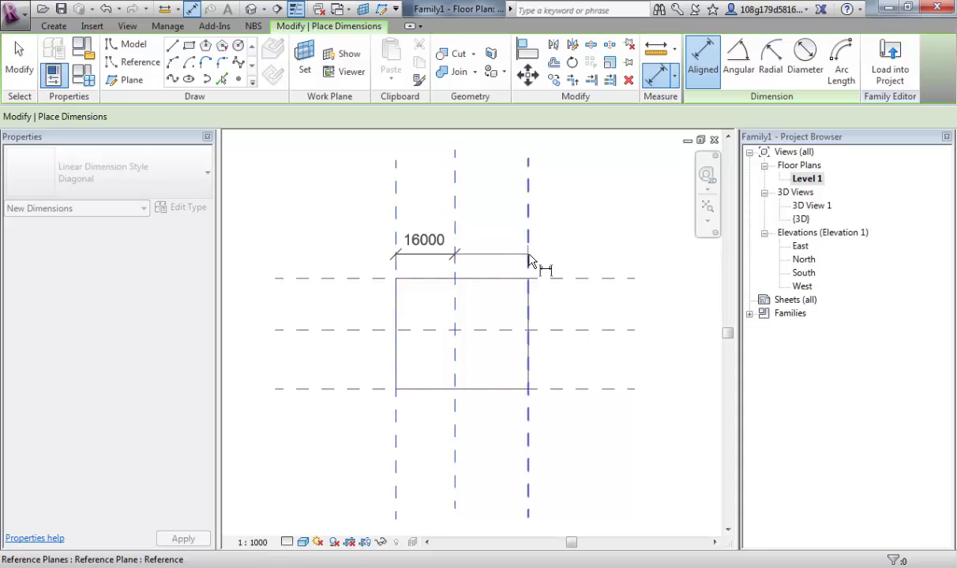
left_click(528, 261)
left_click(494, 239)
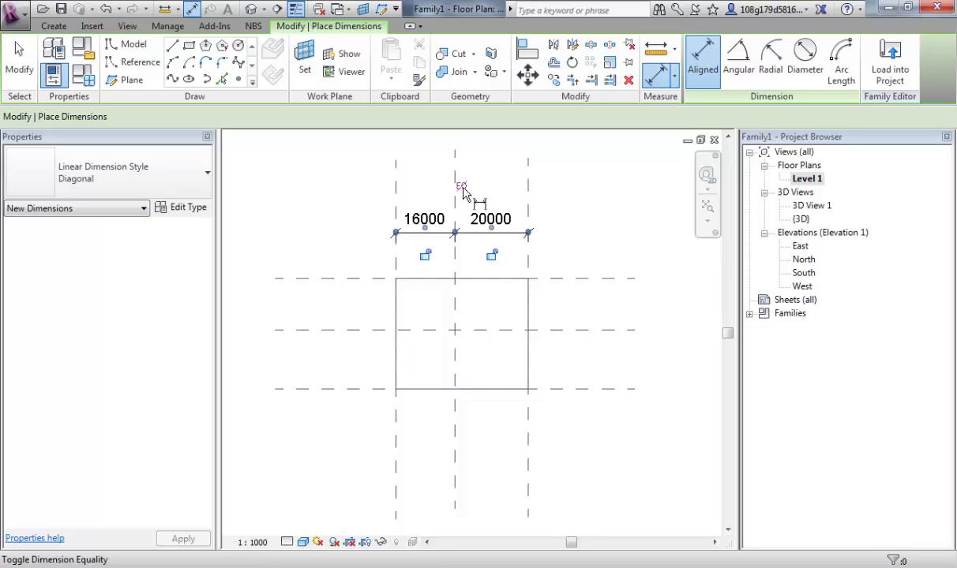
left_click(463, 187)
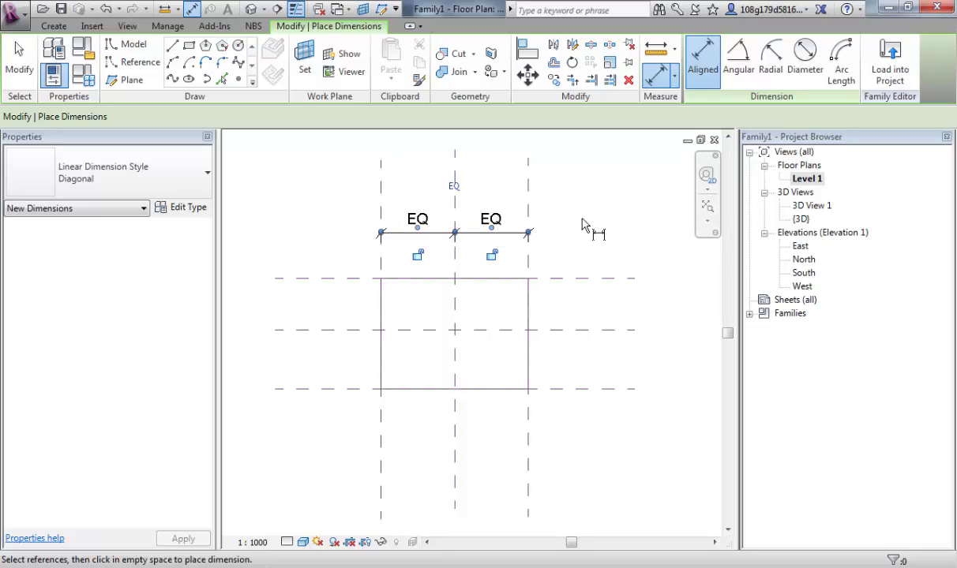
- Add an EQ dimension across the top, middle and bottom planes, then test by dragging a plane
left_click(581, 279)
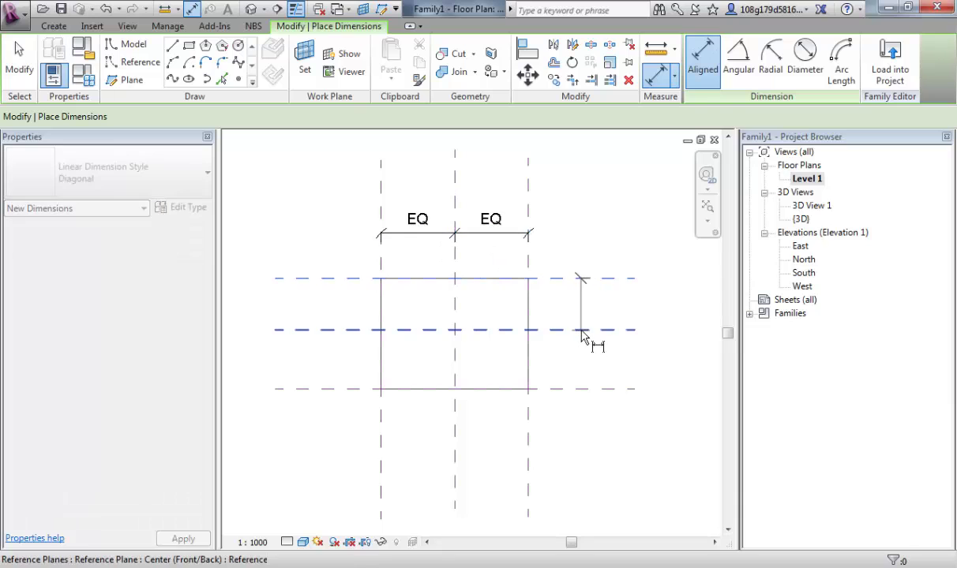
left_click(580, 331)
left_click(583, 390)
left_click(614, 373)
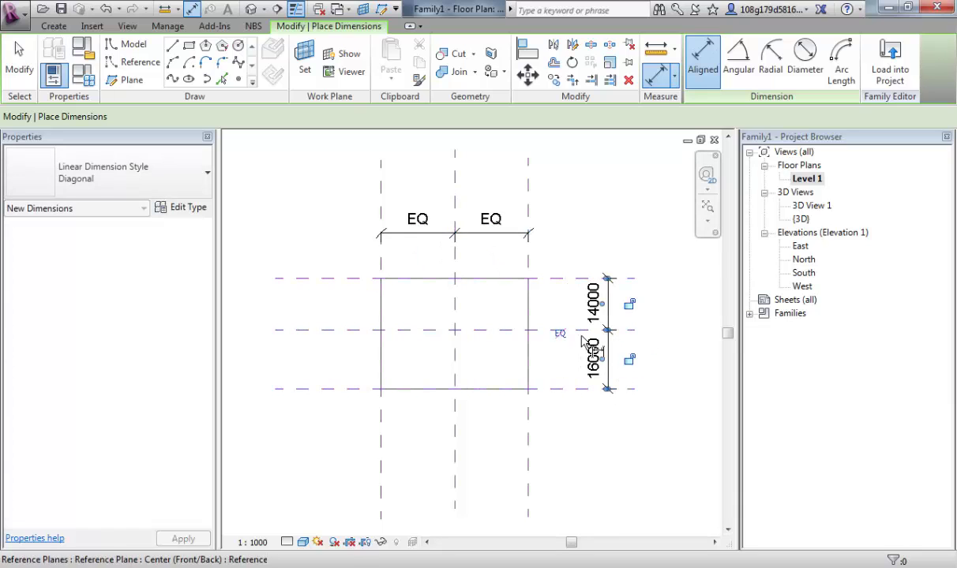
left_click(560, 335)
key("Escape")
key("Escape")
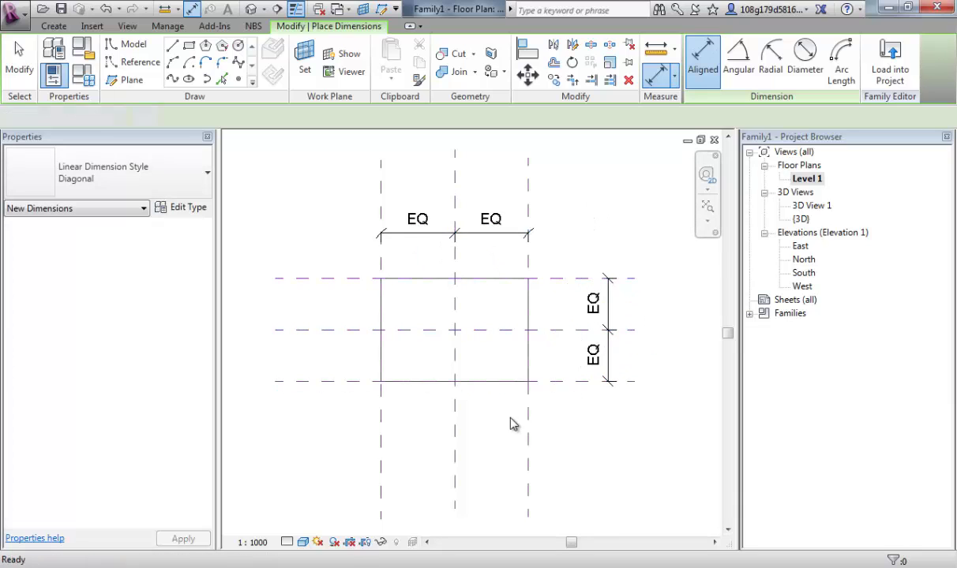
left_click_drag(529, 434, 505, 427)
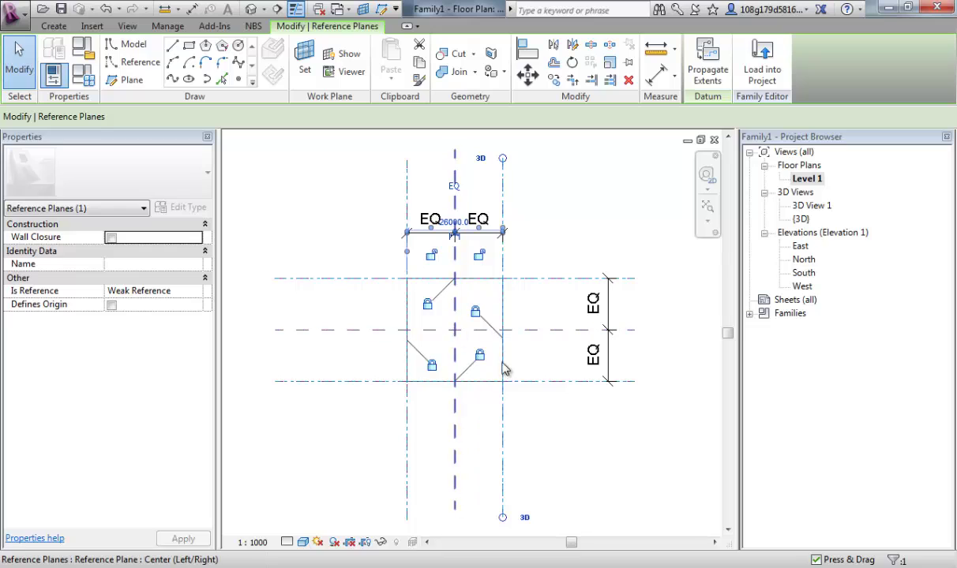
left_click(541, 417)
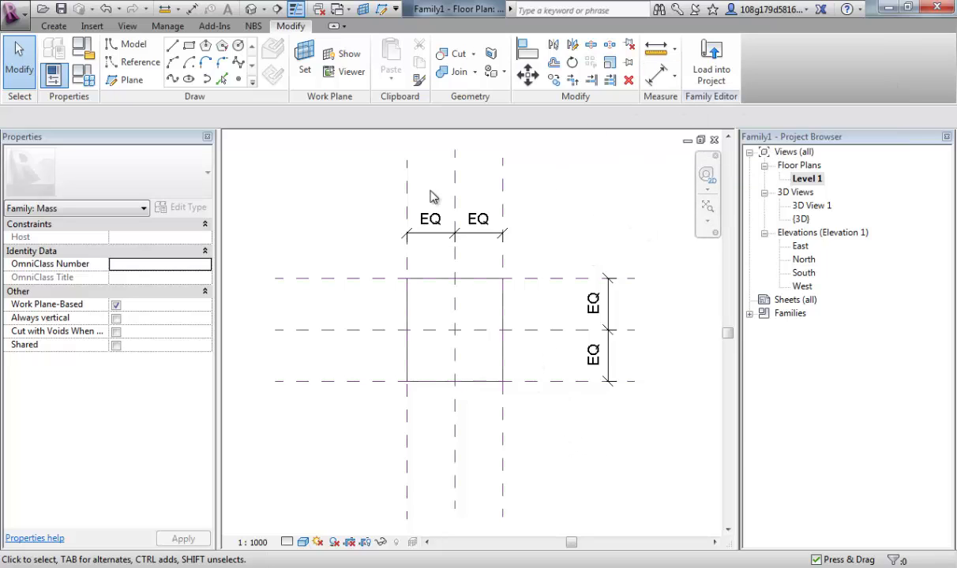
- Add overall aligned dimensions across the outer planes: 26000 width and 28000 height
left_click(656, 75)
left_click(502, 204)
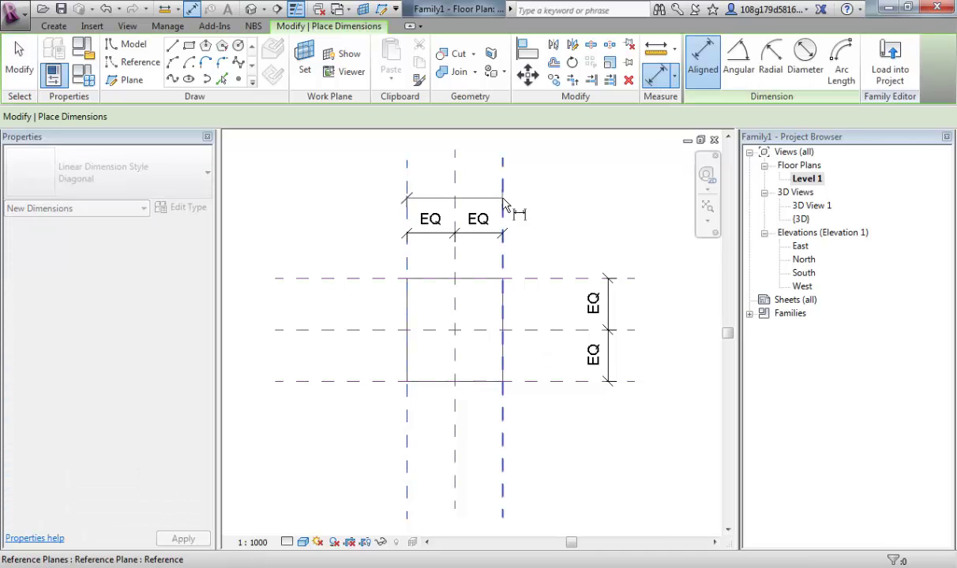
left_click(505, 189)
left_click(543, 279)
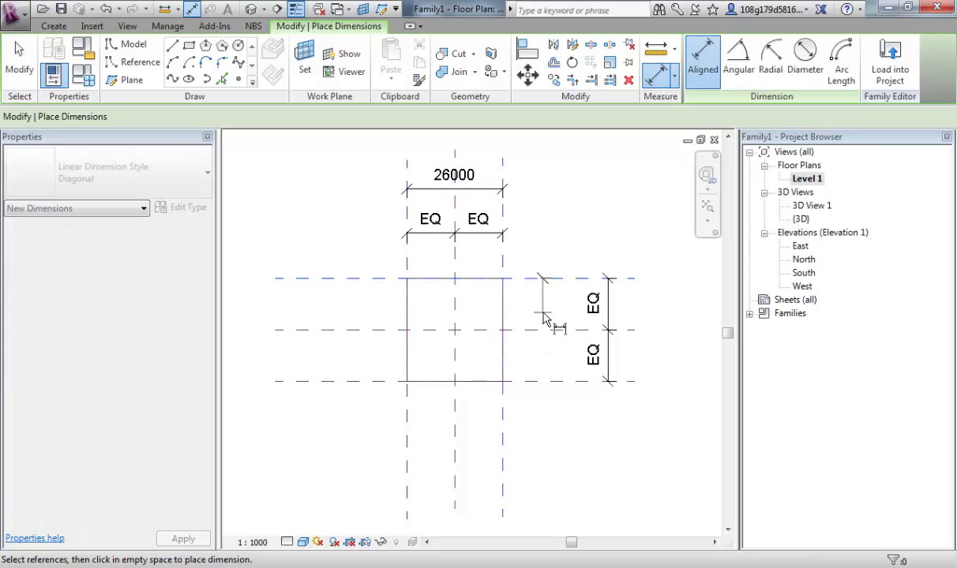
left_click(544, 381)
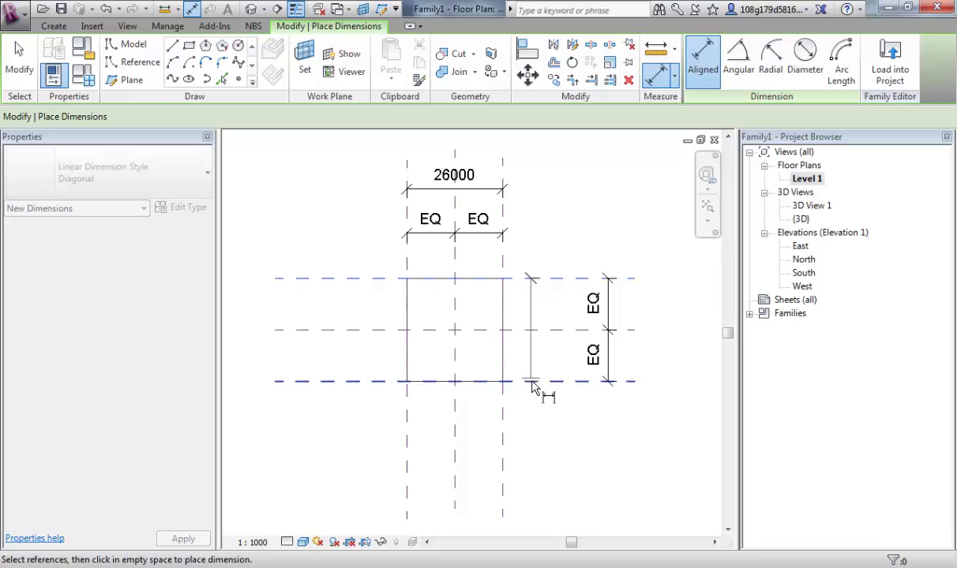
left_click(659, 357)
key("Escape")
key("Escape")
left_click(495, 189)
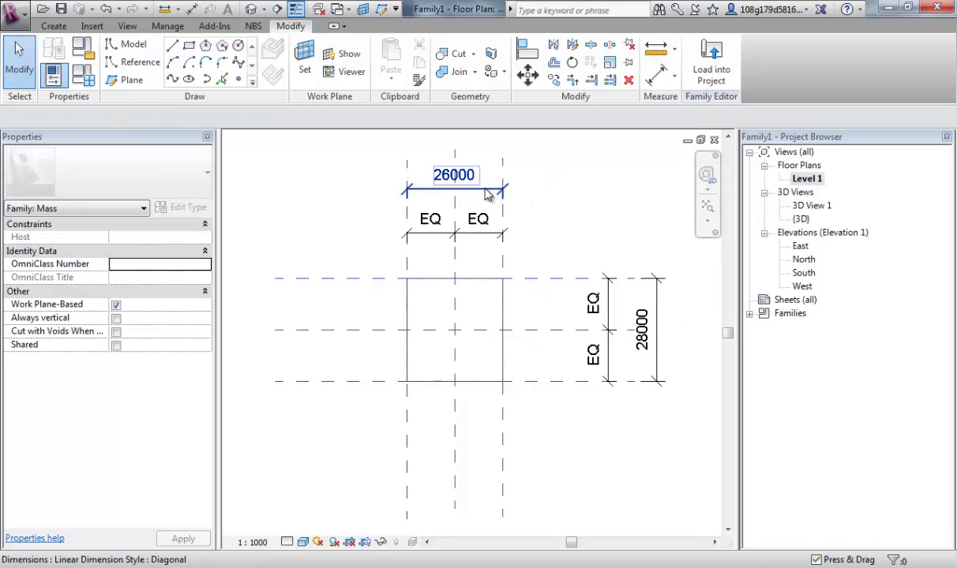
- Label the width with a new cube side parameter and the height with cube side too
left_click(487, 192)
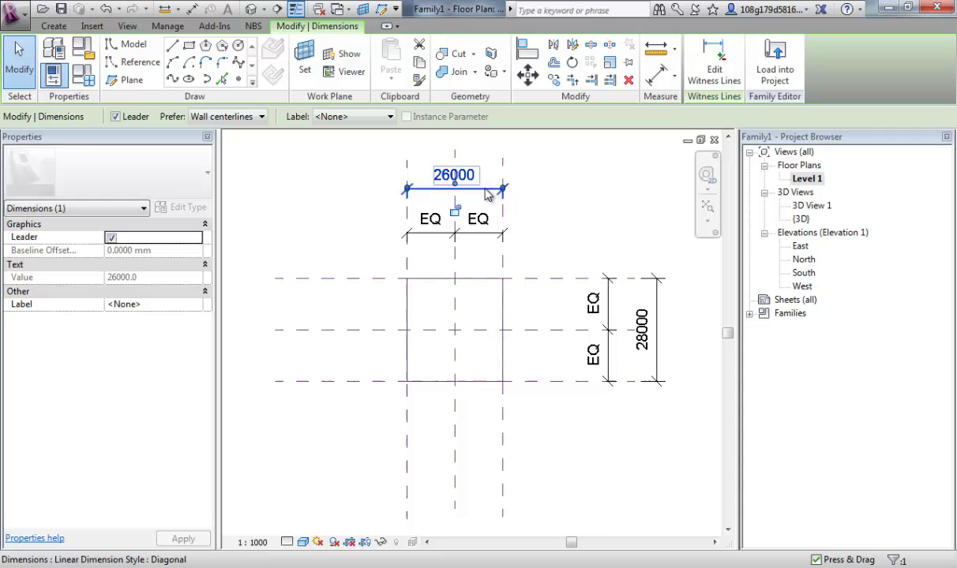
left_click(376, 117)
left_click(346, 145)
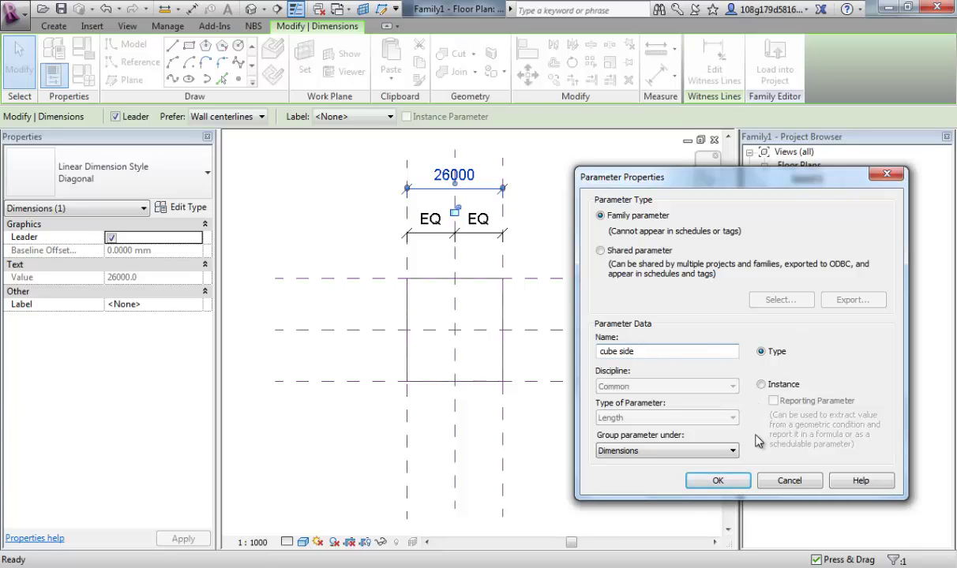
left_click(718, 483)
left_click(623, 245)
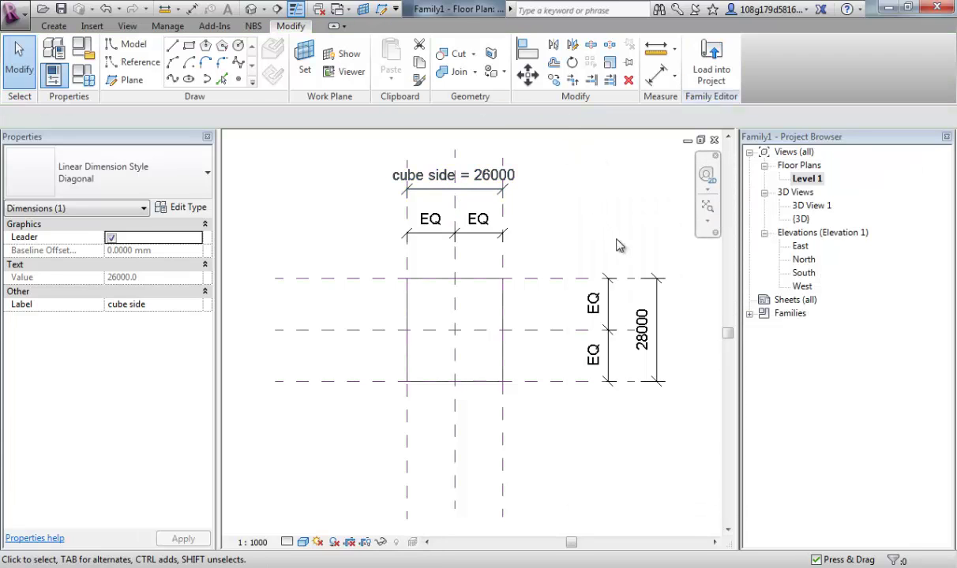
left_click(659, 308)
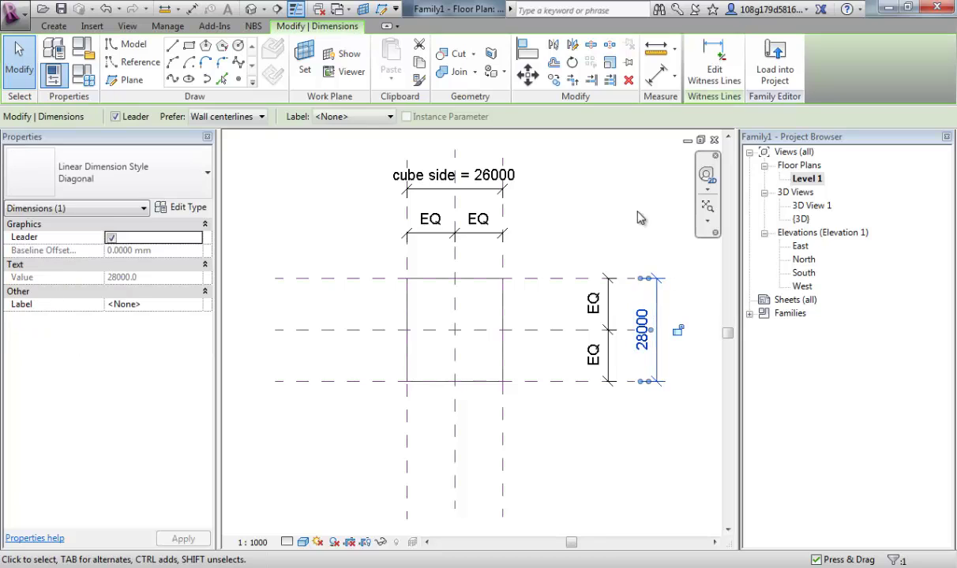
left_click(388, 116)
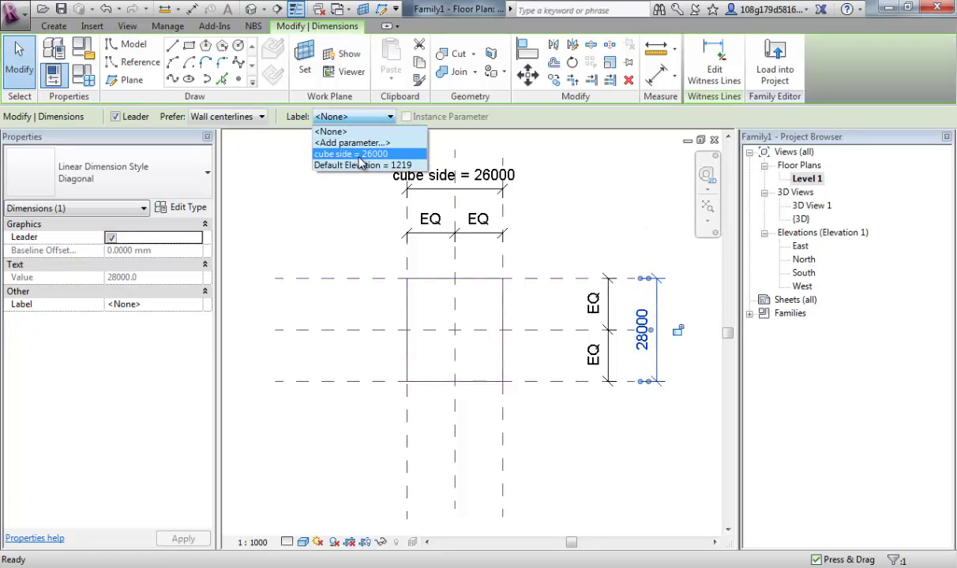
left_click(341, 154)
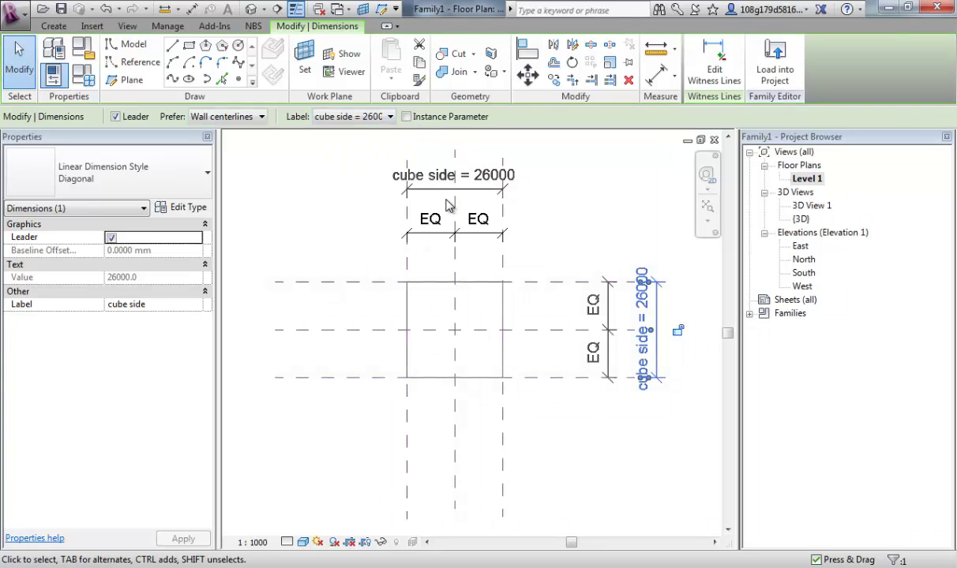
- Drag the top reference plane to flex the square to cube side 38000
left_click(576, 251)
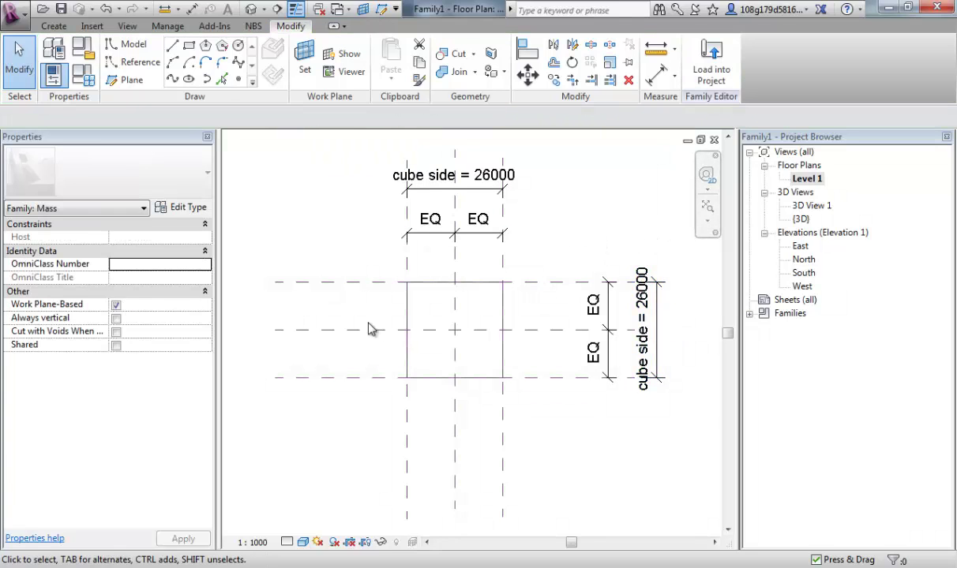
left_click_drag(348, 282, 332, 258)
left_click(332, 222)
middle_click_drag(336, 229, 406, 239)
- Switch to the default 3D view and set cube side to 20000 in Family Types
left_click(251, 11)
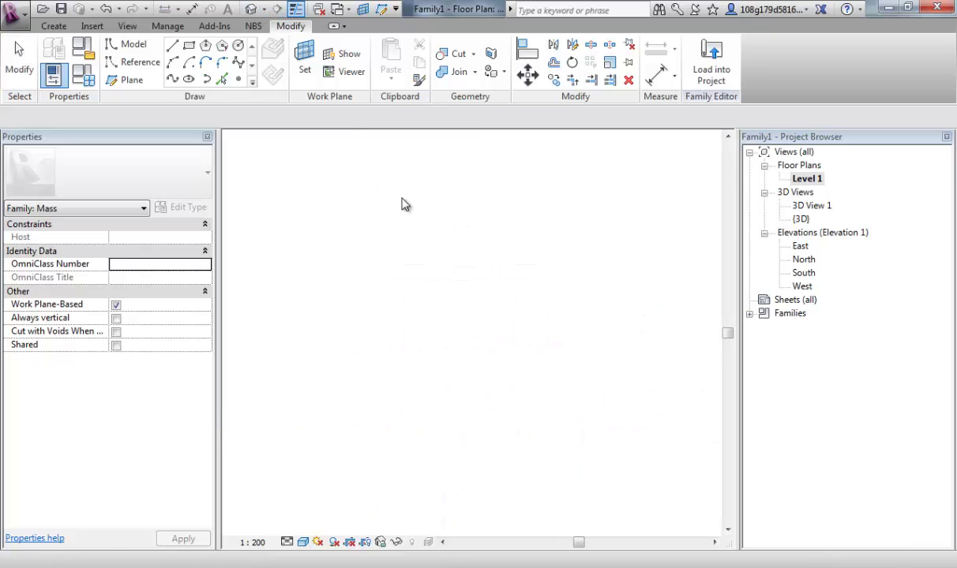
middle_click_drag(403, 239, 524, 324)
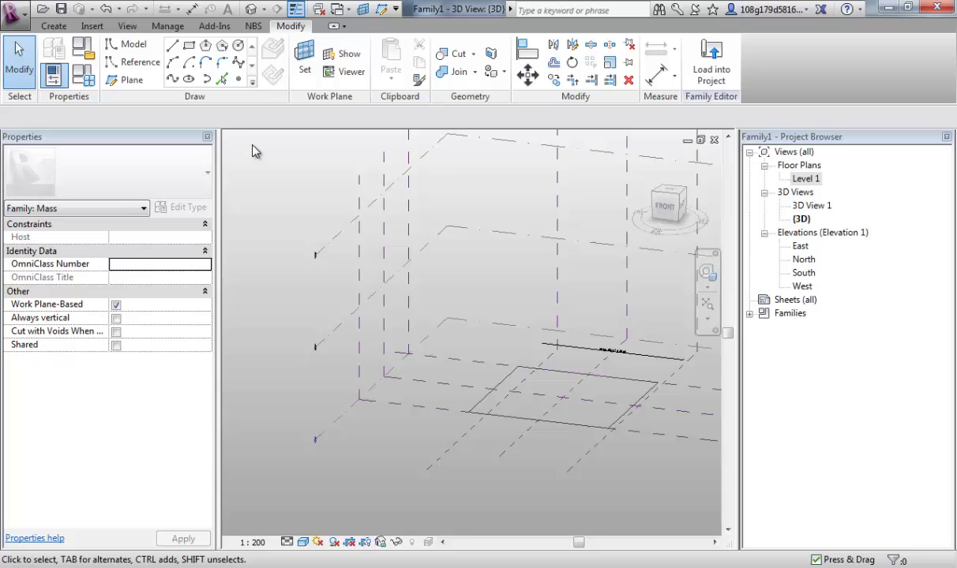
left_click(86, 79)
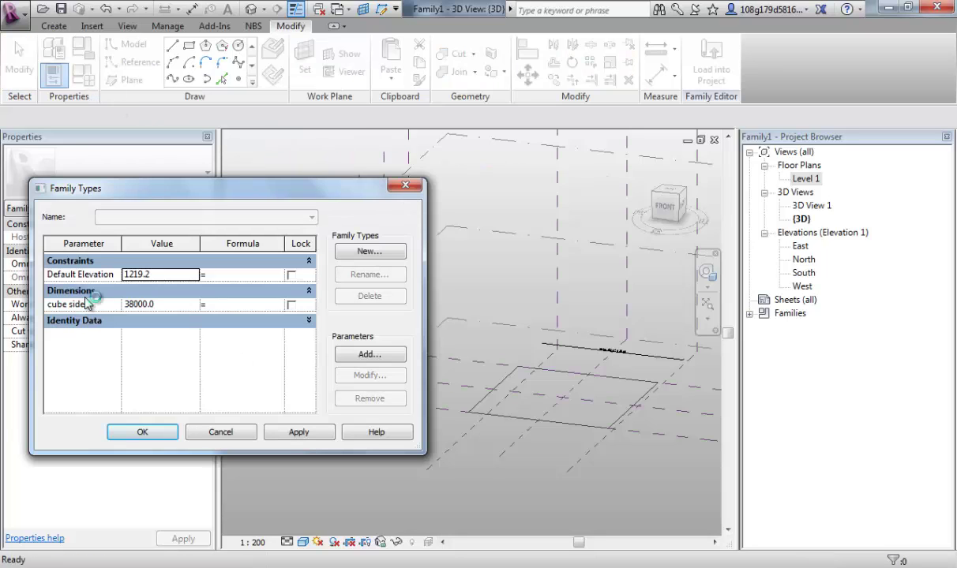
left_click(168, 305)
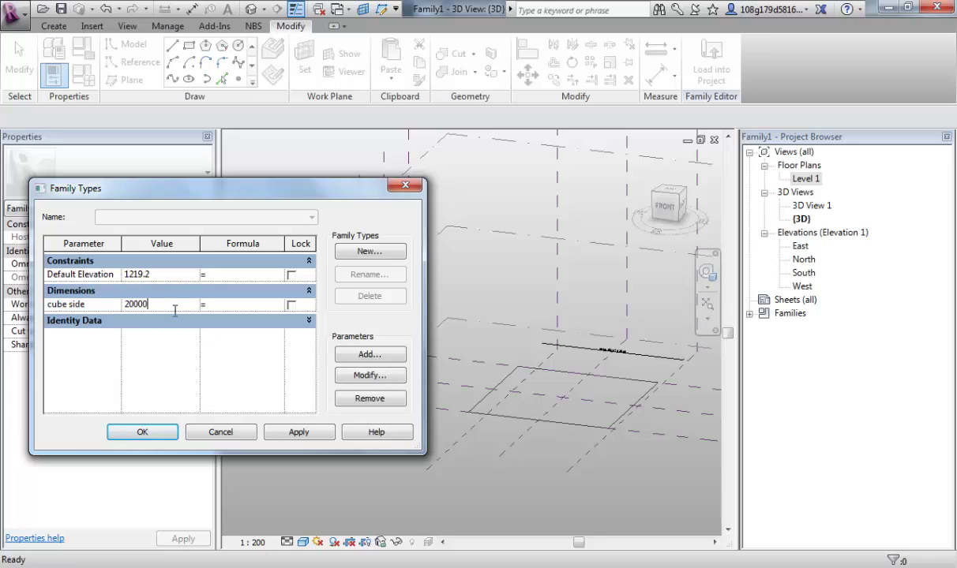
left_click(294, 433)
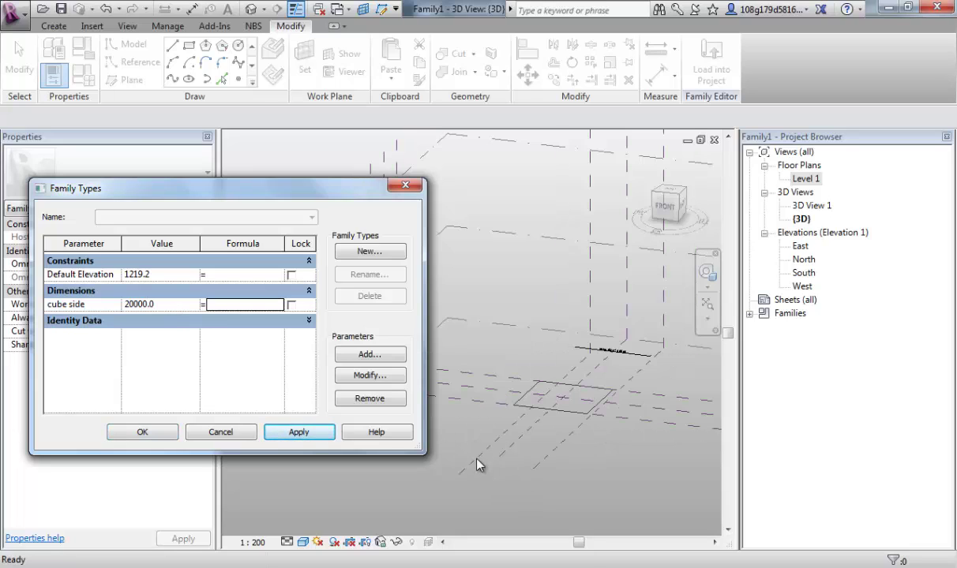
left_click(143, 434)
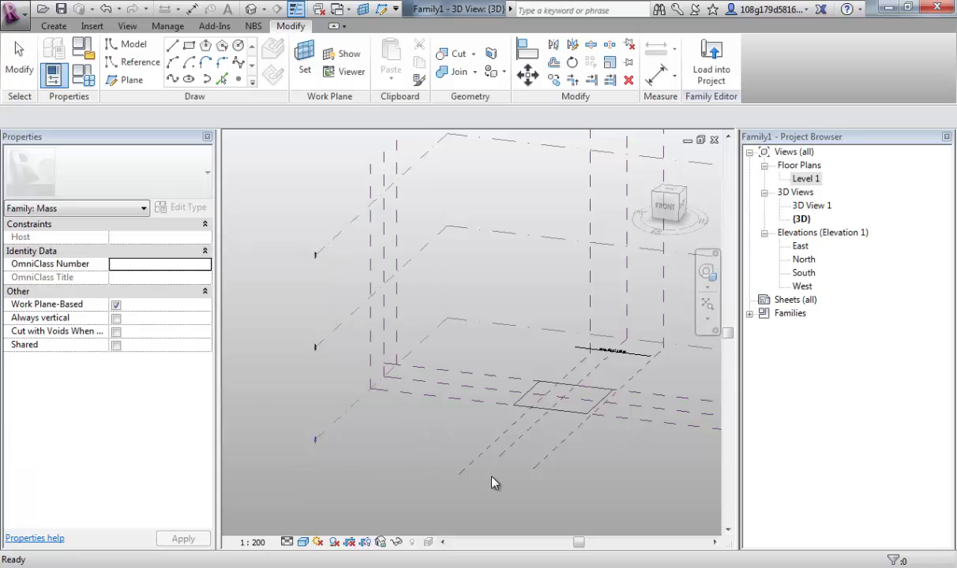
- Zoom out the 3D view and select the Level 2 plane above the square
middle_click_drag(464, 472, 359, 449)
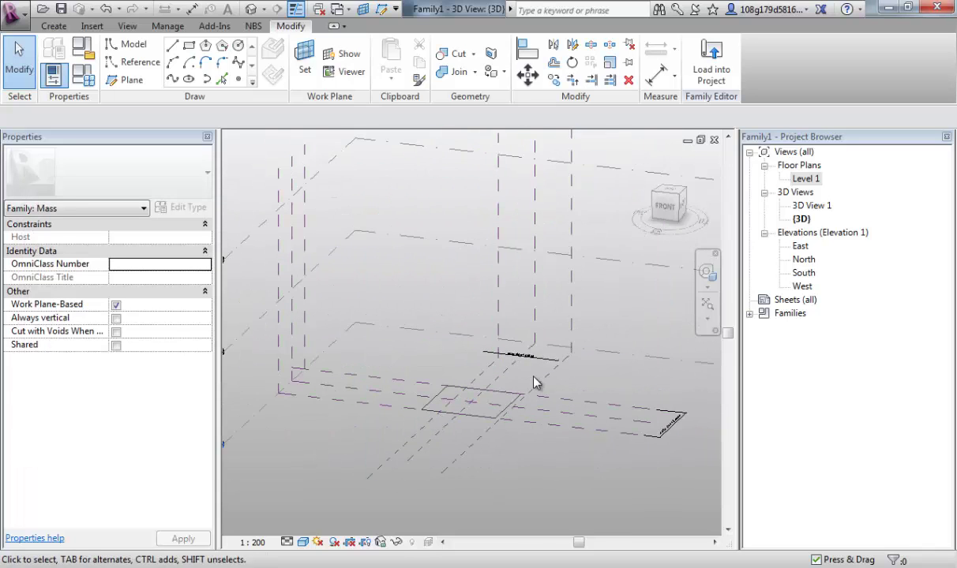
middle_click_drag(604, 325, 517, 343)
scroll(517, 343, "down", 1)
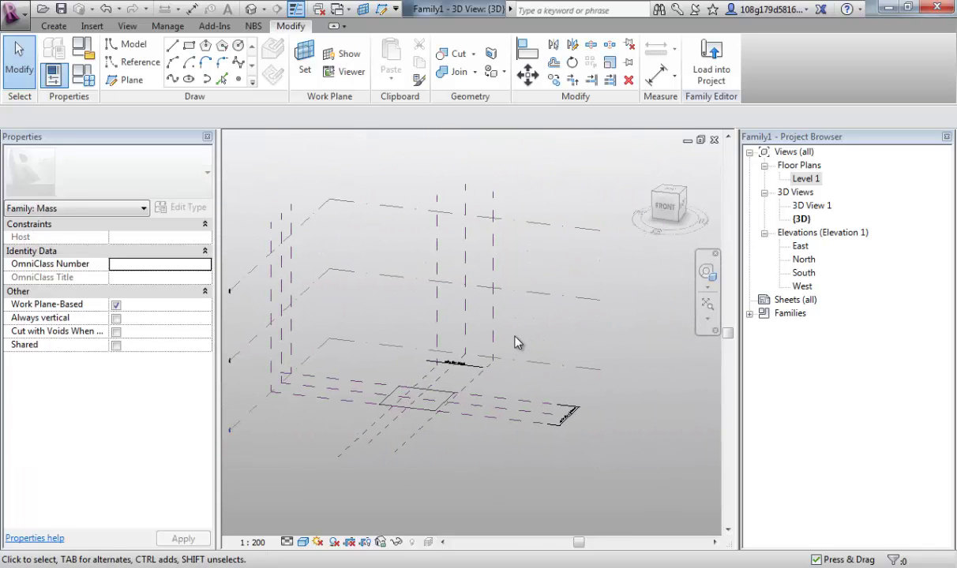
middle_click_drag(534, 304, 556, 340)
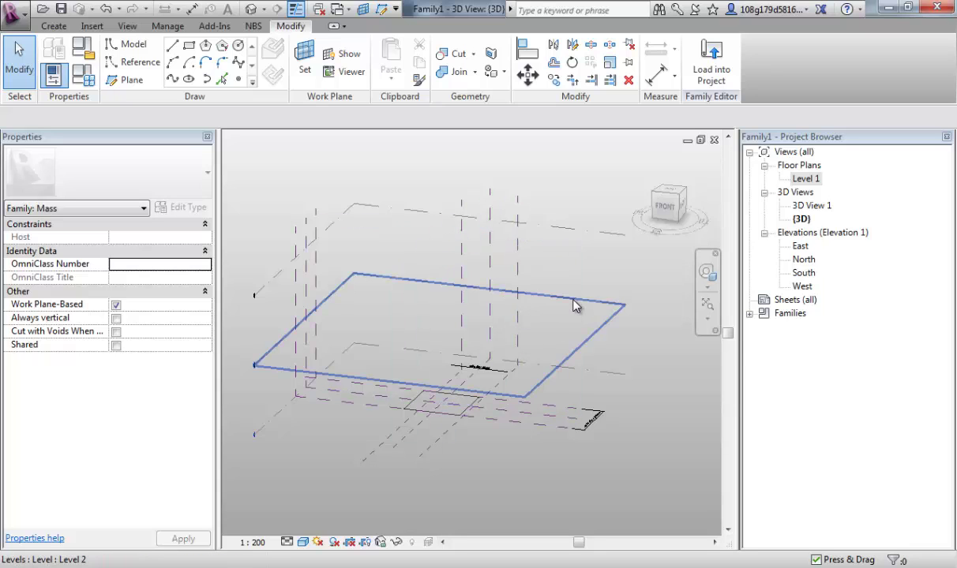
left_click(574, 306)
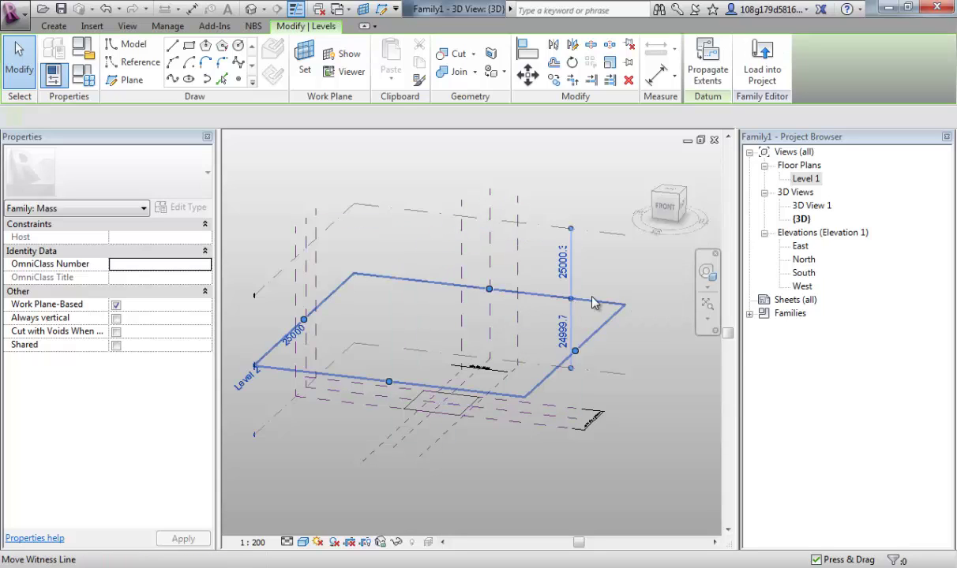
scroll(517, 282, "up", 2)
middle_click_drag(519, 282, 570, 285)
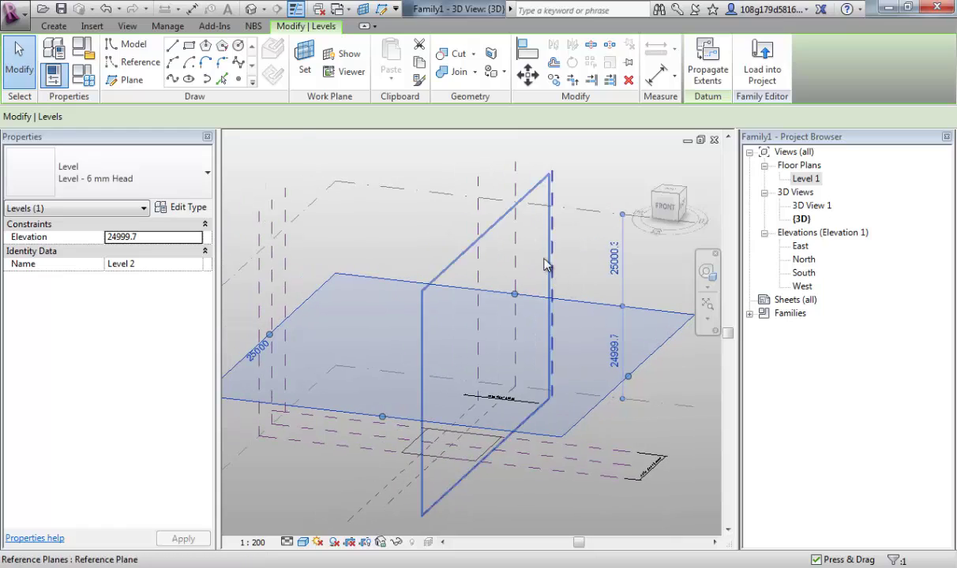
- Draw a circle with radius 10000 centred on the Level 2 plane
left_click(239, 47)
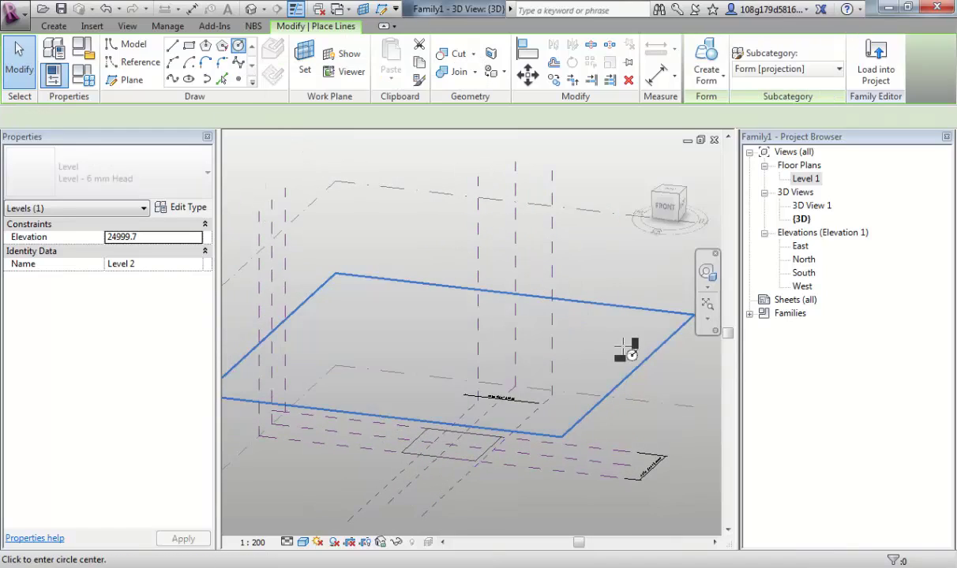
left_click(623, 330)
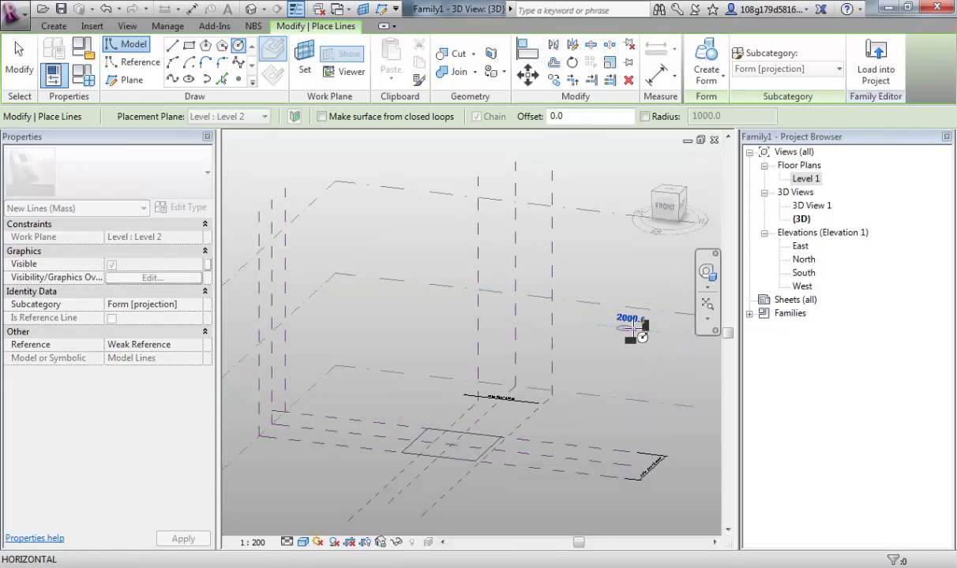
left_click(672, 337)
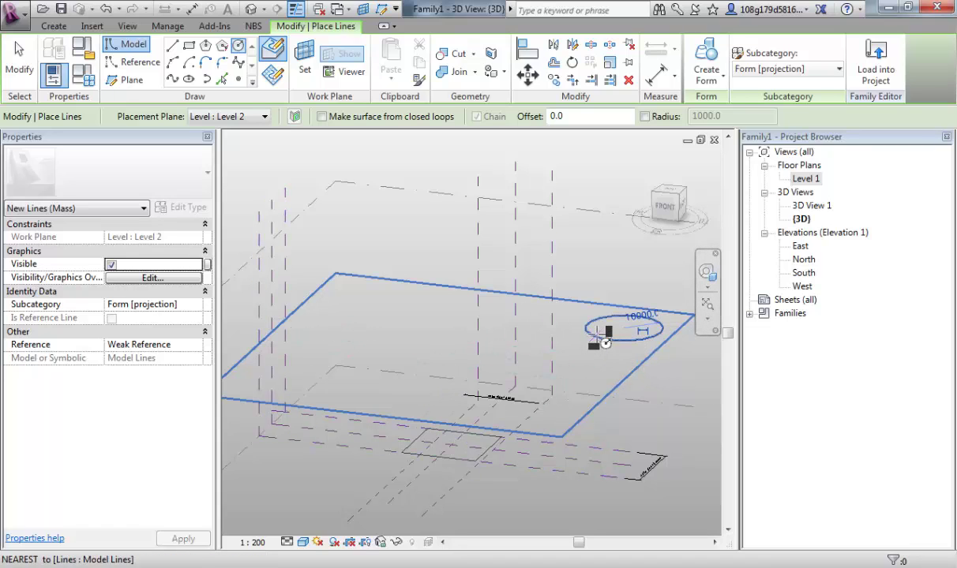
key("Escape")
key("Escape")
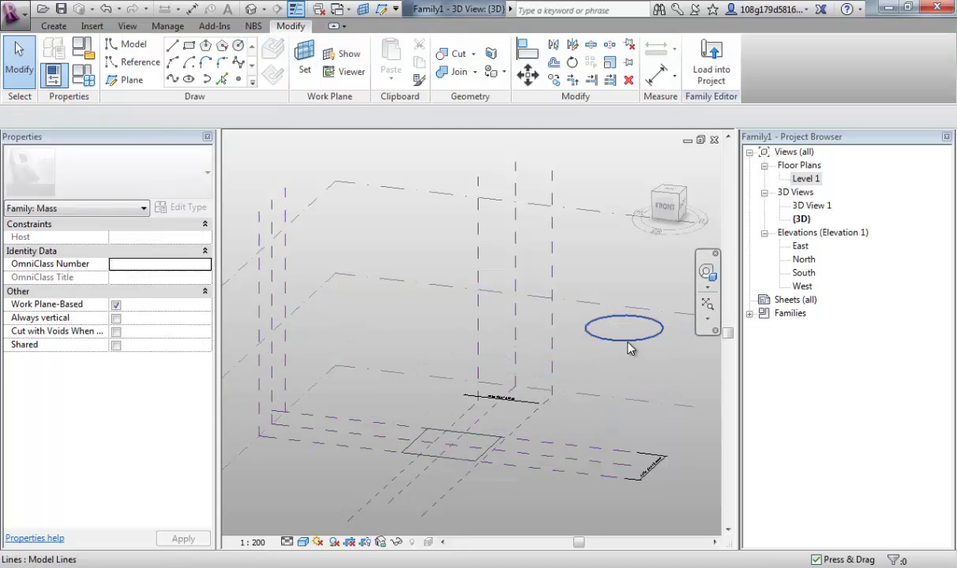
- Turn on Center Mark Visible for the Level 2 circle in Properties
left_click(625, 342)
scroll(646, 332, "up", 3)
scroll(598, 334, "up", 2)
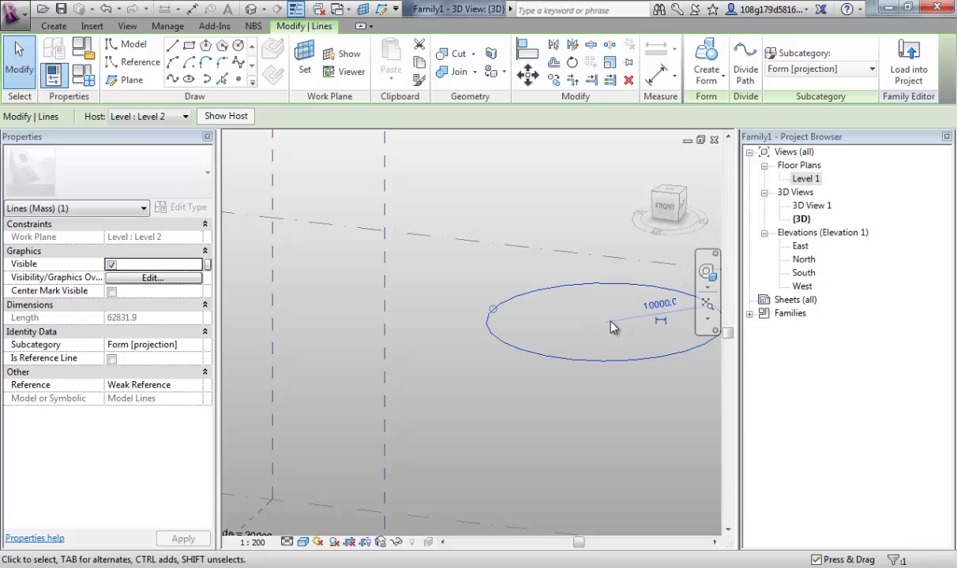
middle_click_drag(608, 327, 546, 355)
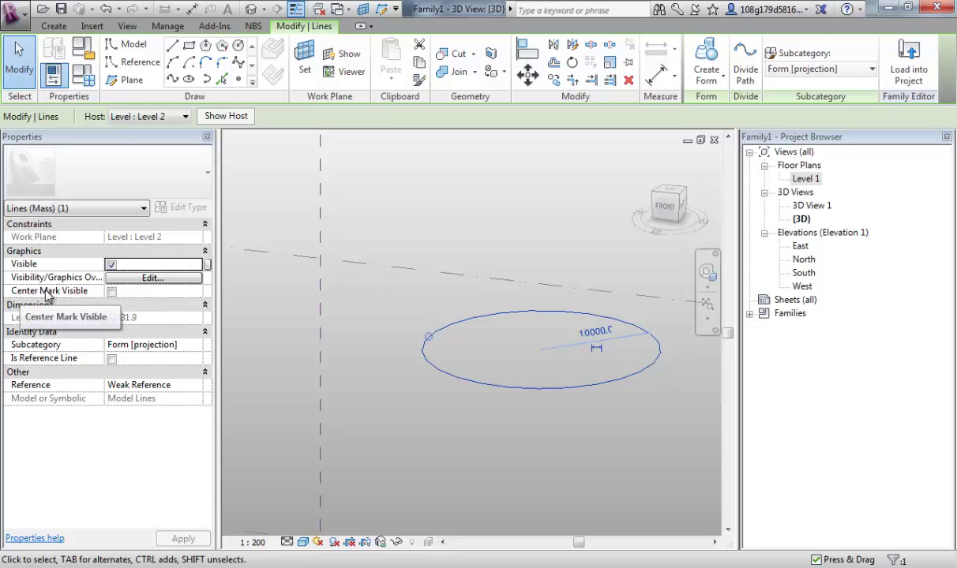
left_click(111, 291)
scroll(513, 357, "up", 5)
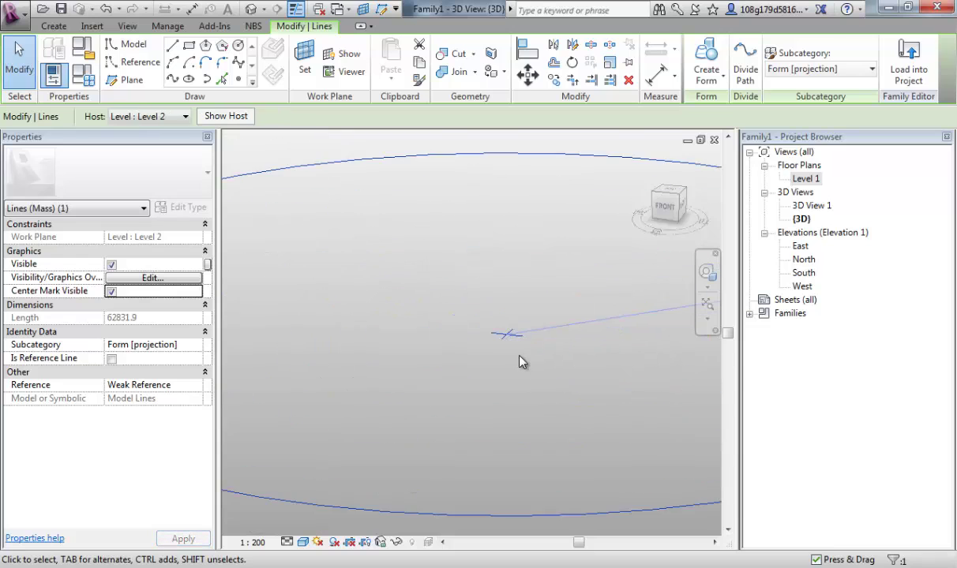
scroll(520, 360, "down", 6)
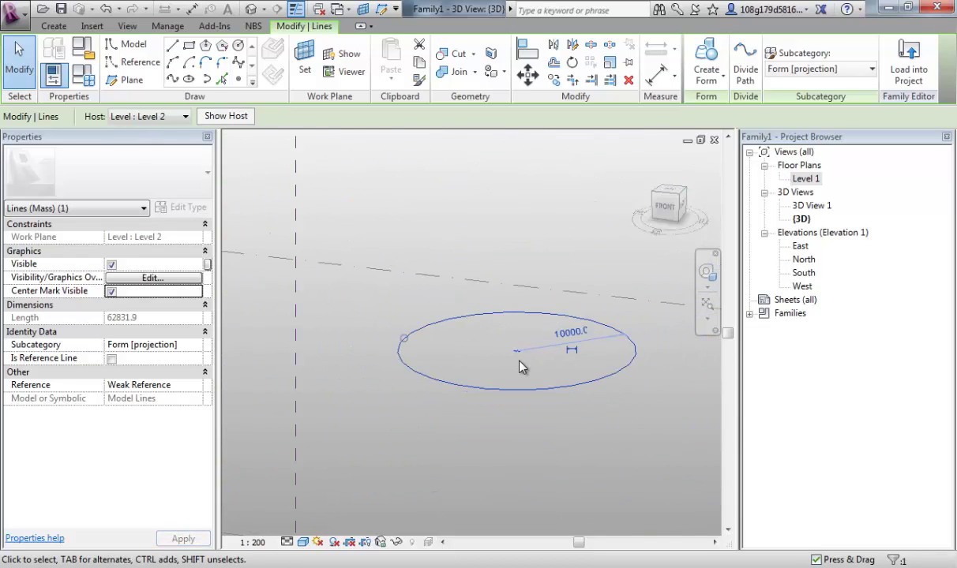
left_click(509, 426)
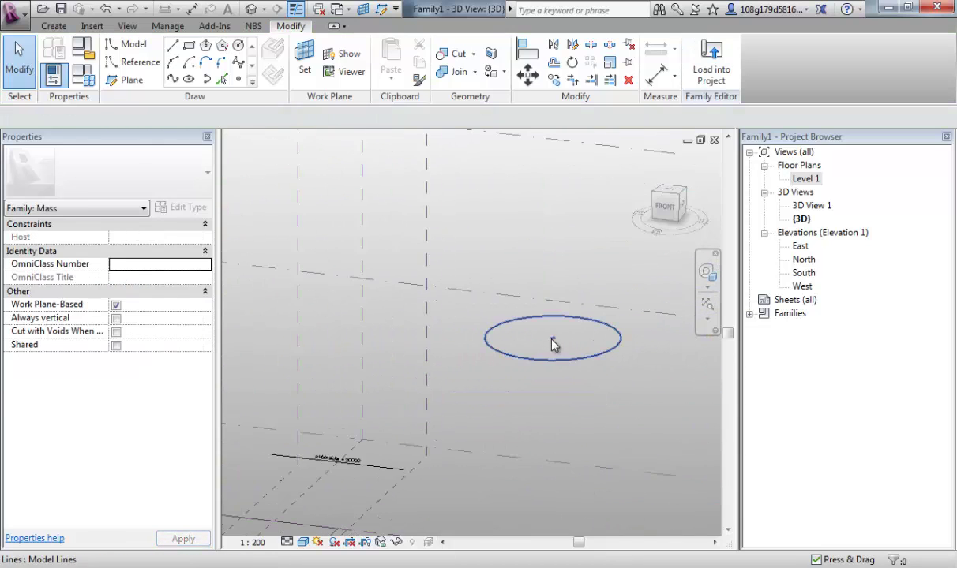
- Open the Level 1 floor plan from the Project Browser
middle_click_drag(551, 342, 679, 316)
middle_click_drag(374, 442, 534, 357)
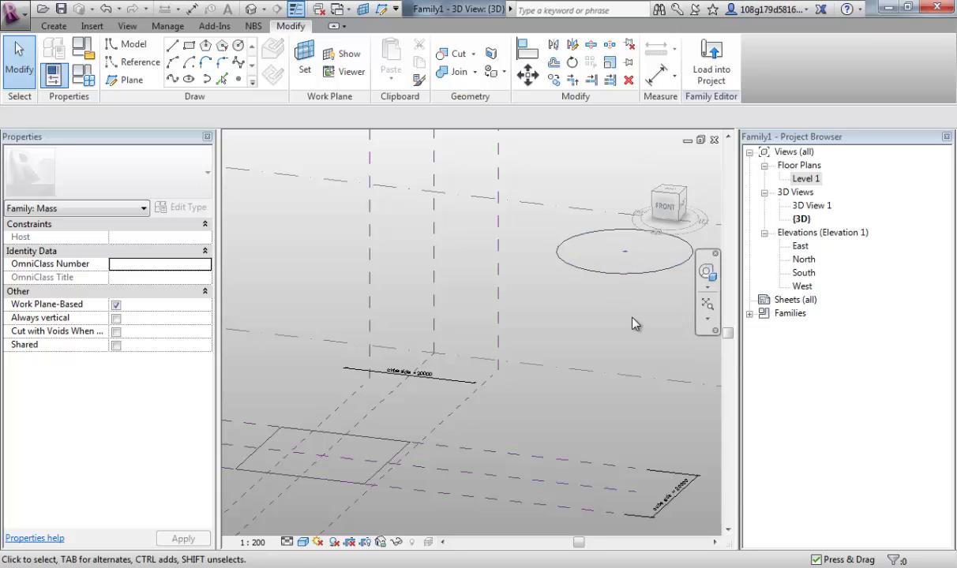
double_click(806, 179)
- Align the circle's centre to the vertical centre reference plane
scroll(611, 305, "down", 1)
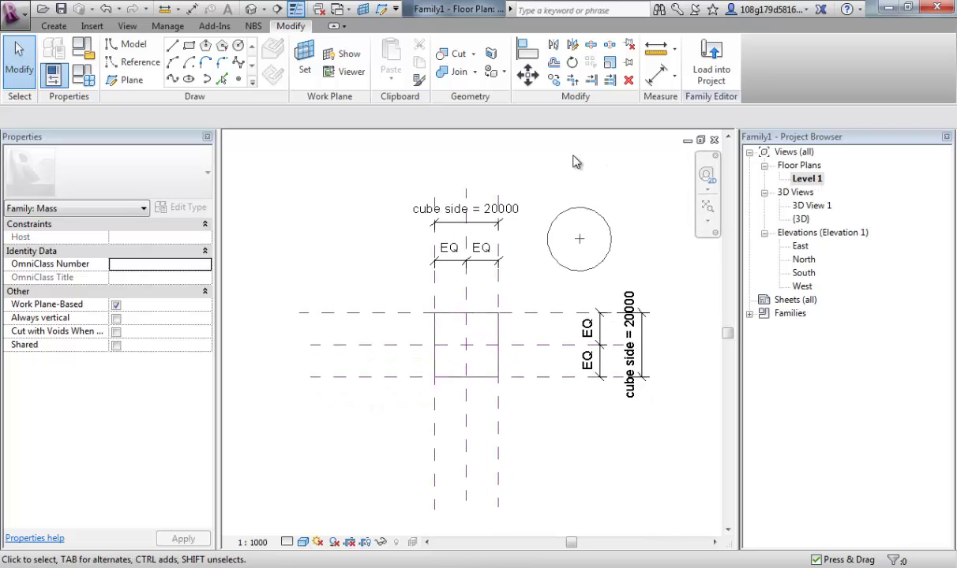
scroll(621, 203, "down", 2)
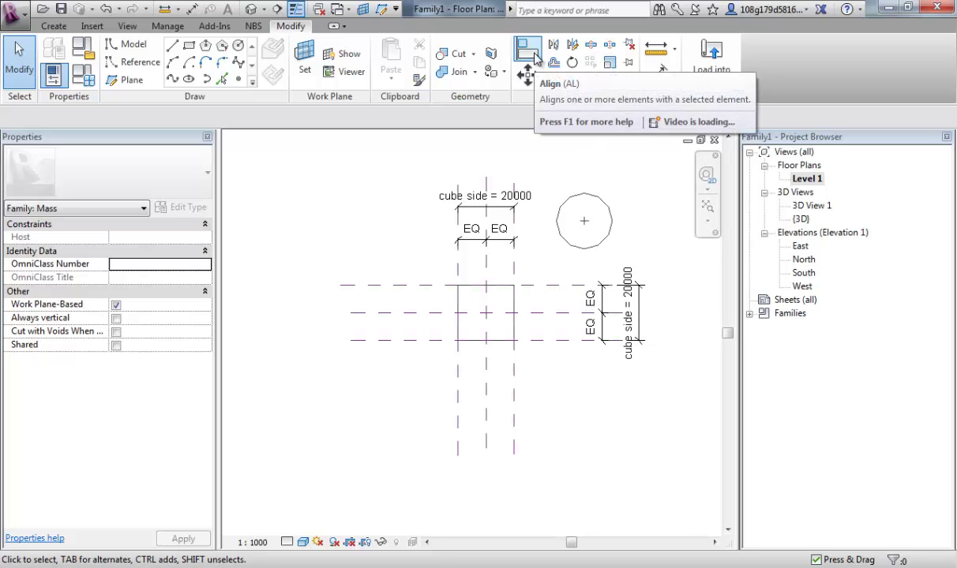
left_click(536, 55)
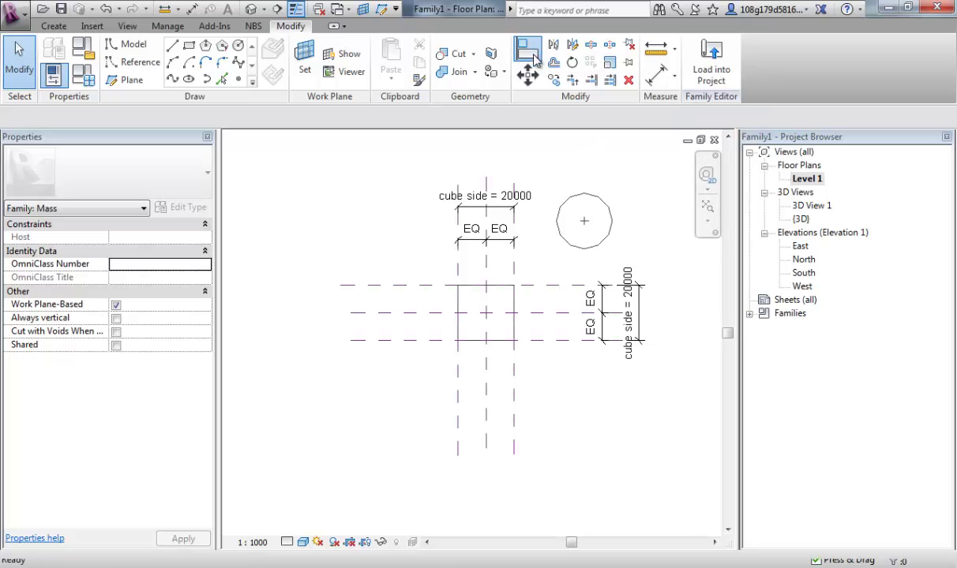
left_click(487, 275)
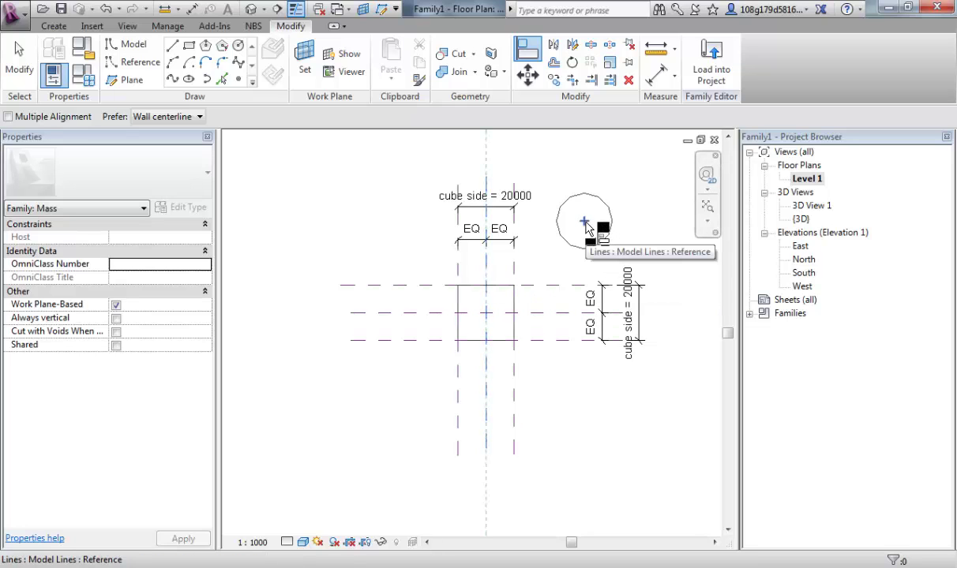
left_click(586, 226)
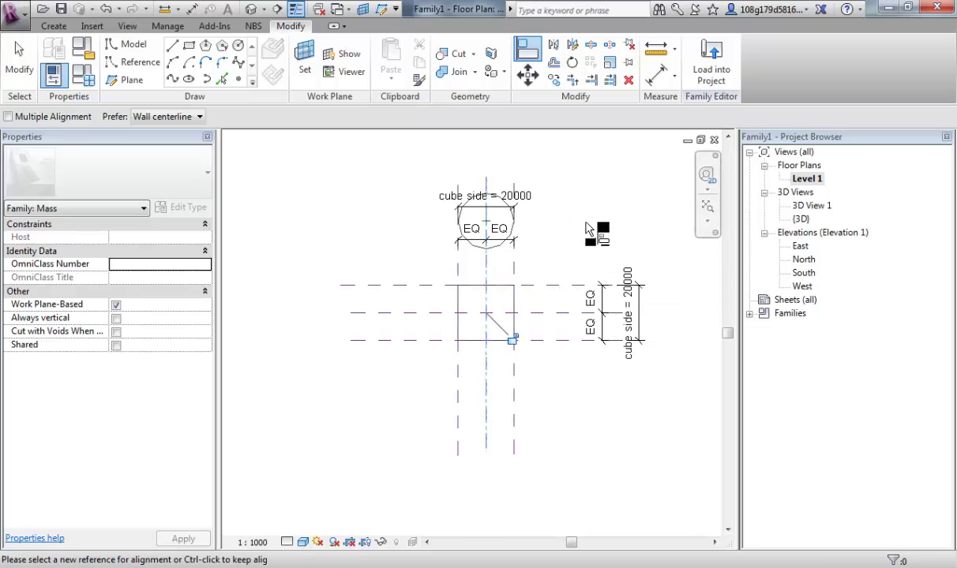
- Align the circle to the front/back centre plane and lock the alignment
left_click(560, 318)
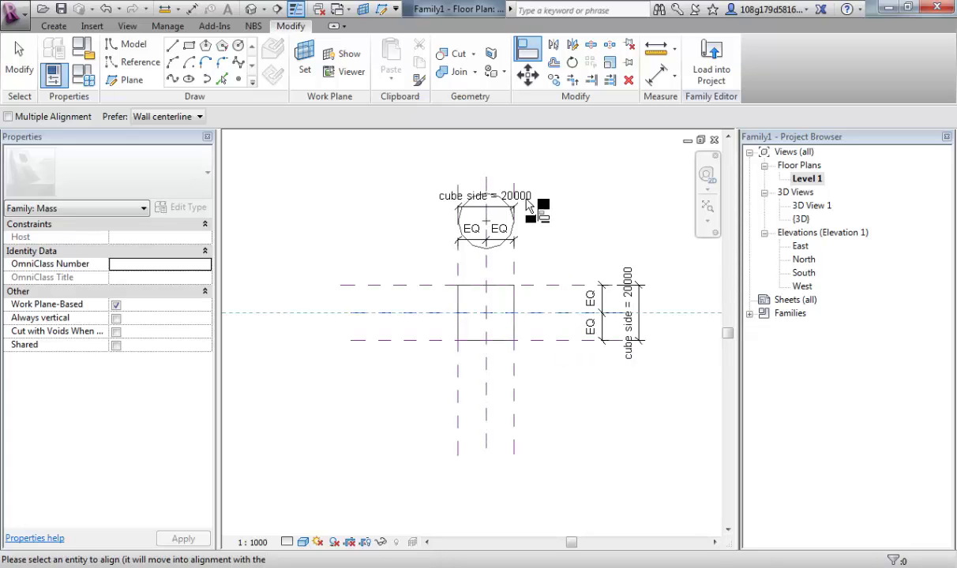
left_click(491, 226)
scroll(499, 312, "up", 2)
scroll(499, 316, "up", 2)
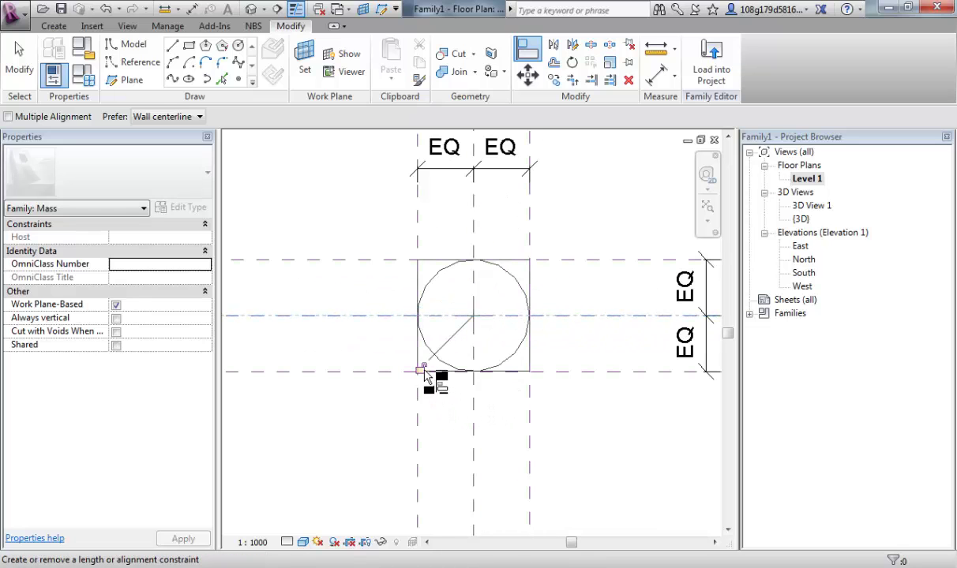
left_click(425, 371)
scroll(579, 387, "down", 2)
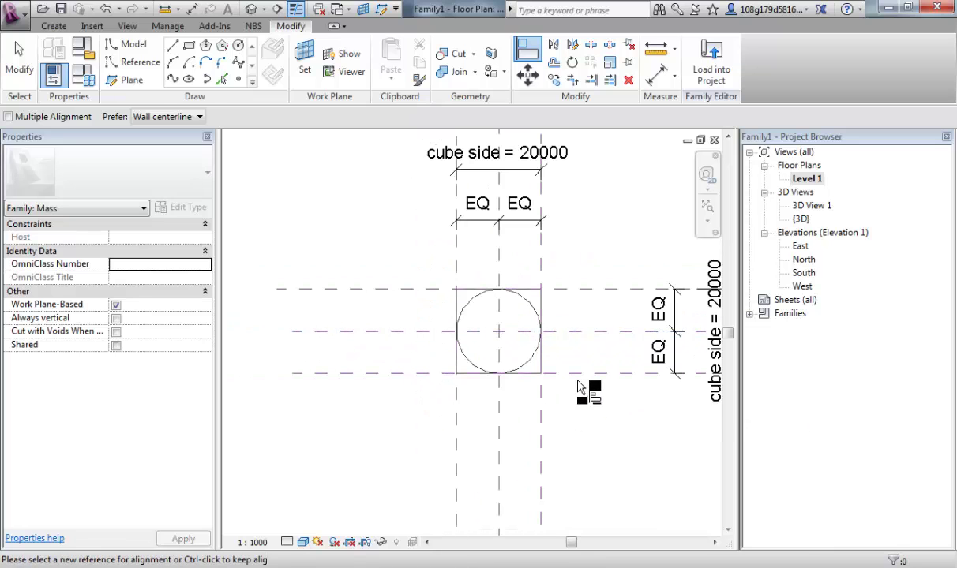
key("Escape")
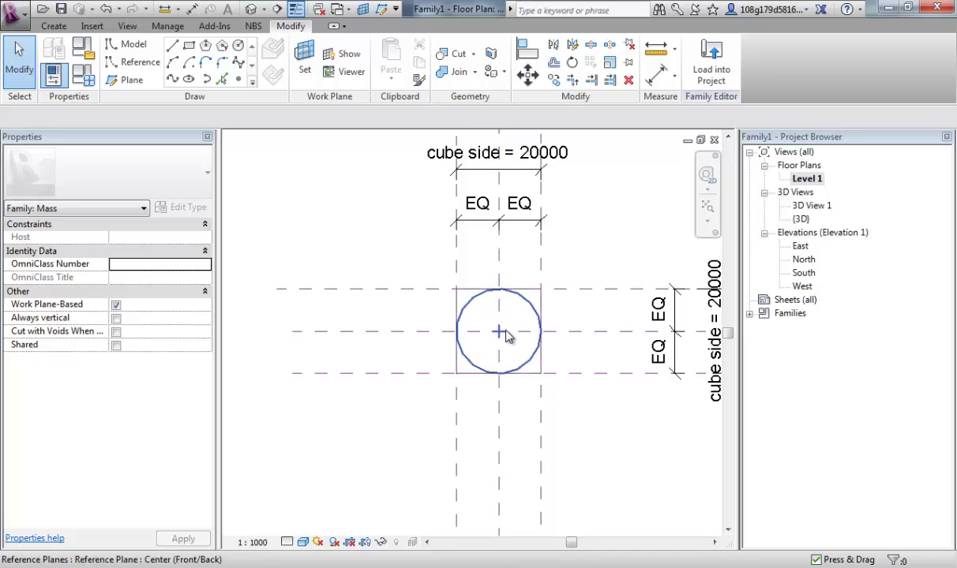
- Make the circle's 10000 radius temporary dimension permanent
scroll(513, 322, "up", 1)
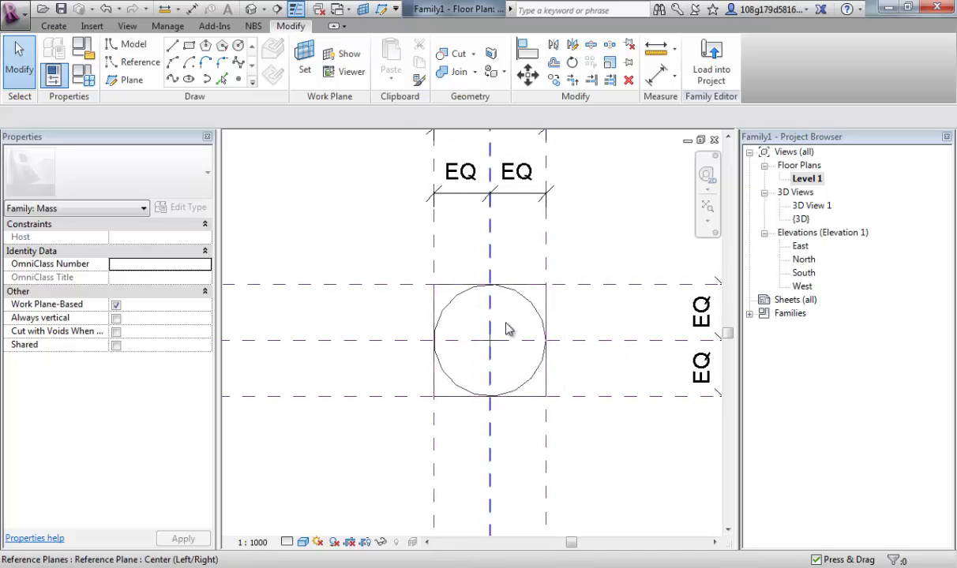
scroll(509, 327, "up", 1)
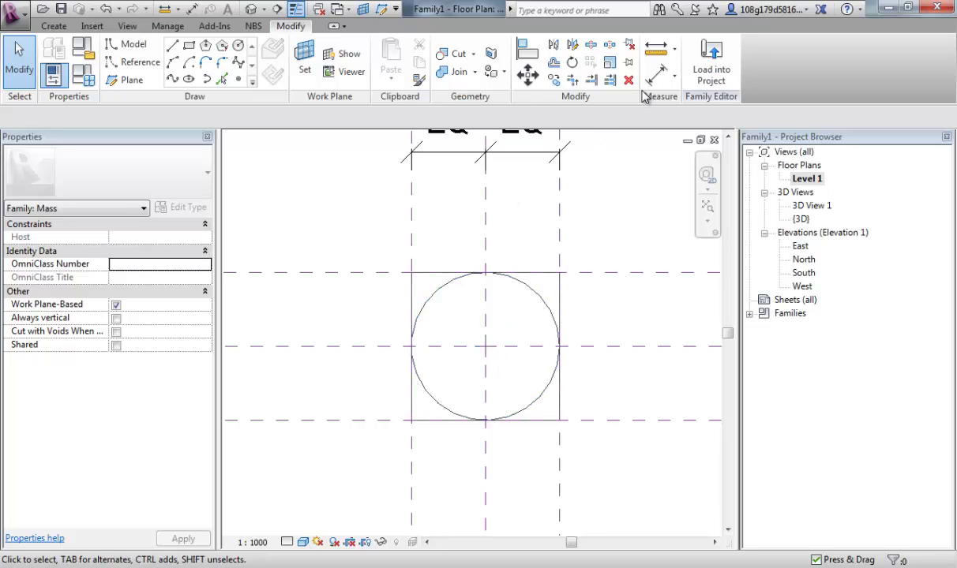
left_click(675, 79)
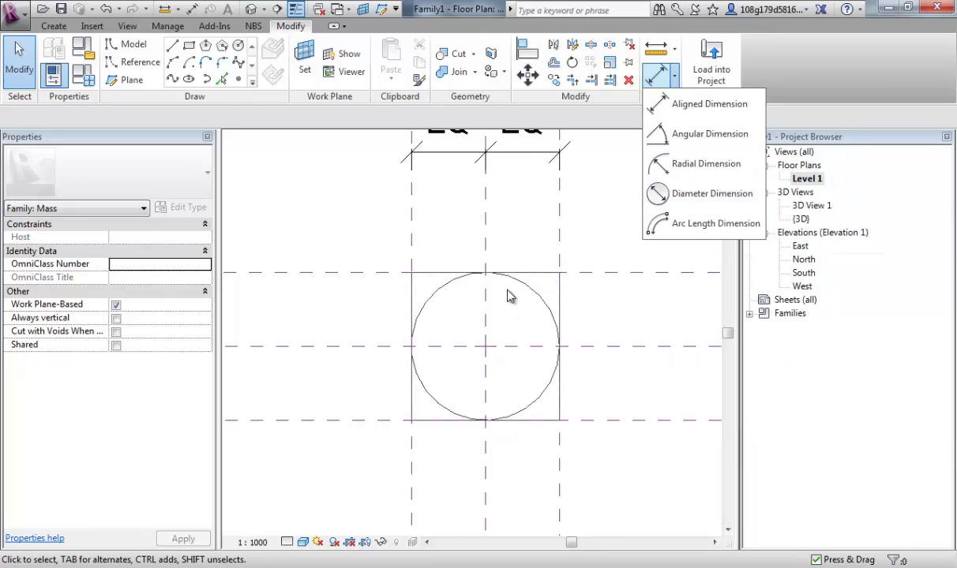
left_click(529, 328)
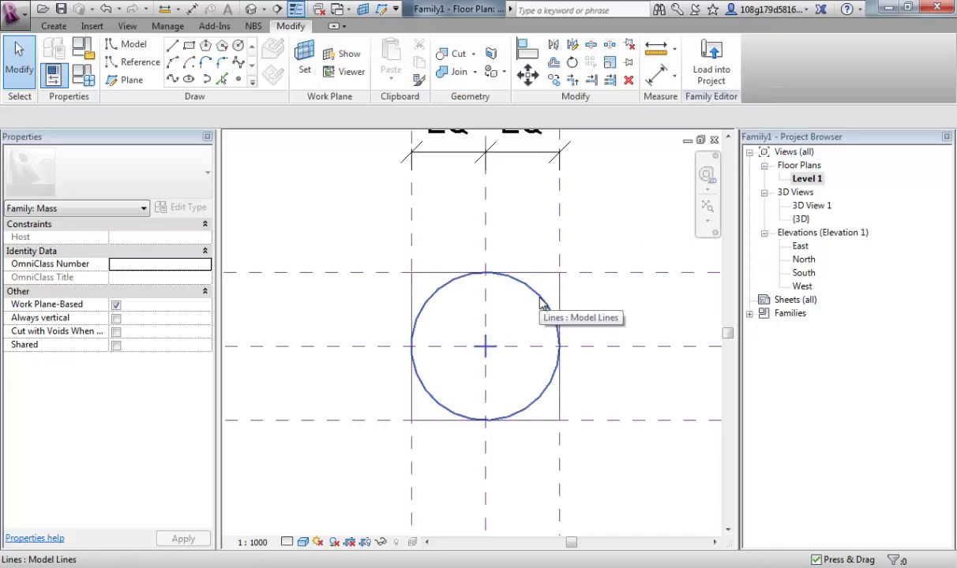
left_click(542, 305)
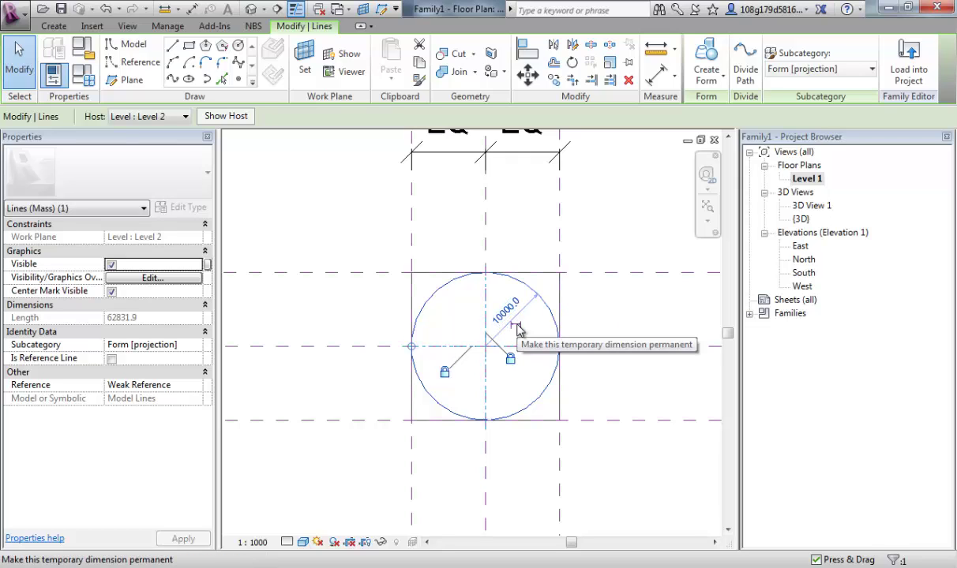
left_click(516, 327)
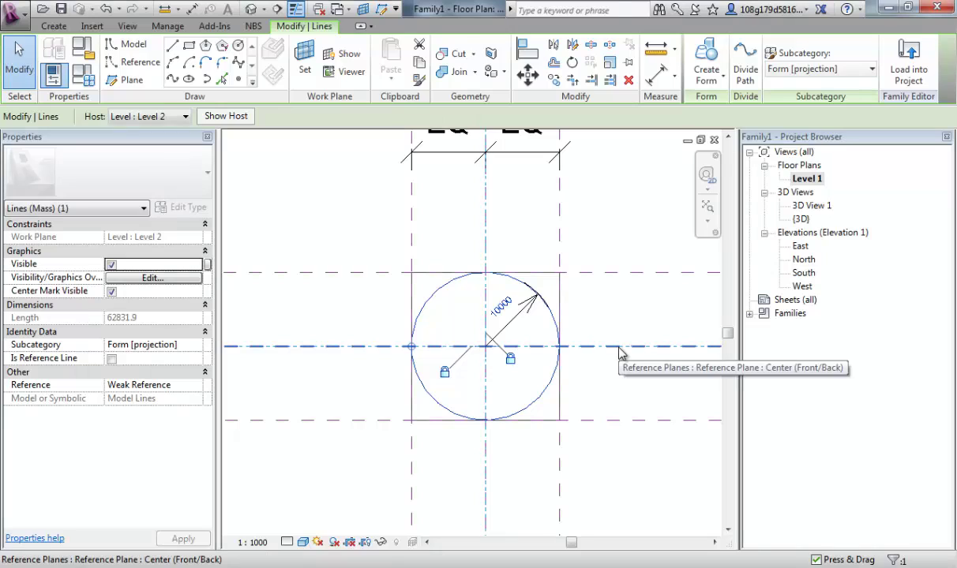
left_click(544, 341)
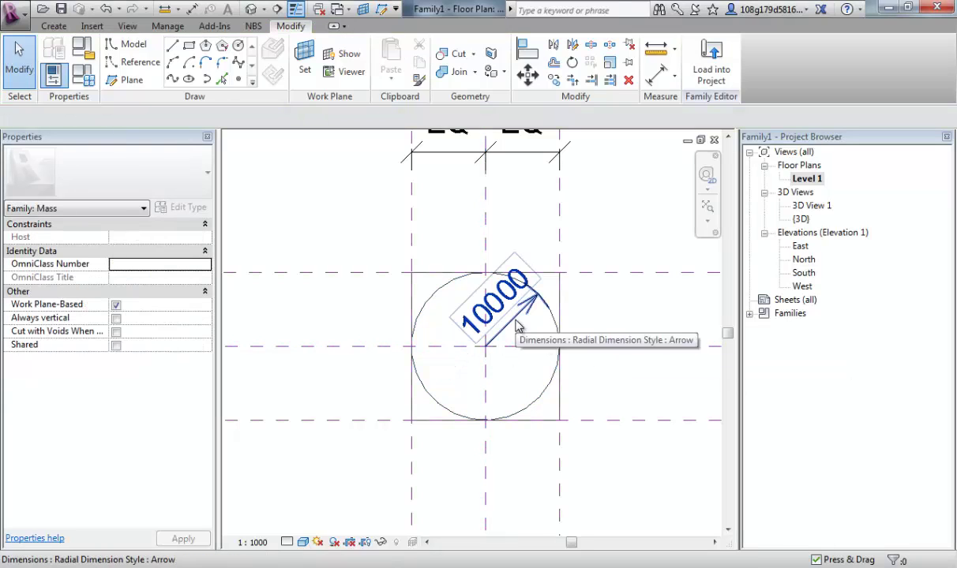
- Label the circle's 10000 radius dimension with a new parameter named 'radius centre circle'
left_click(519, 325)
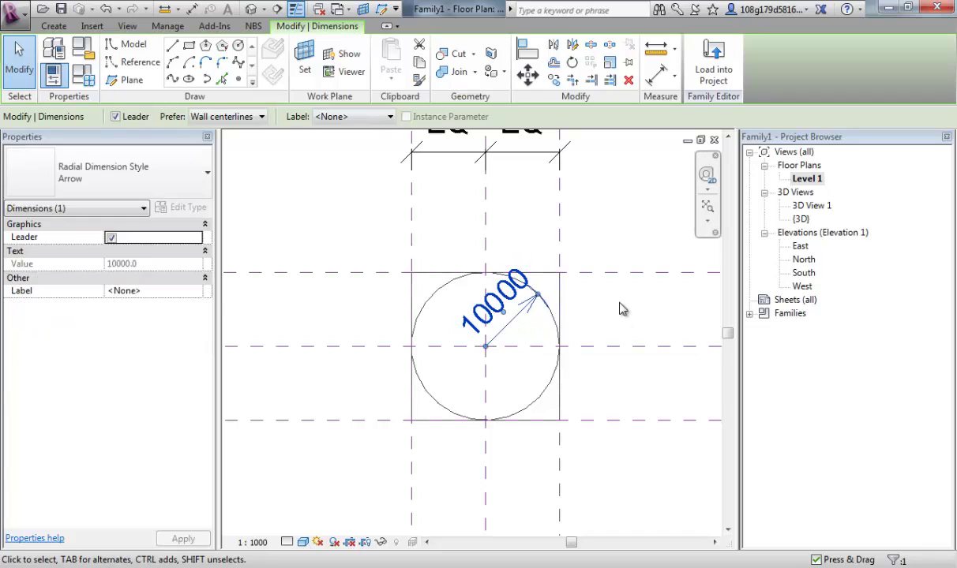
left_click(390, 118)
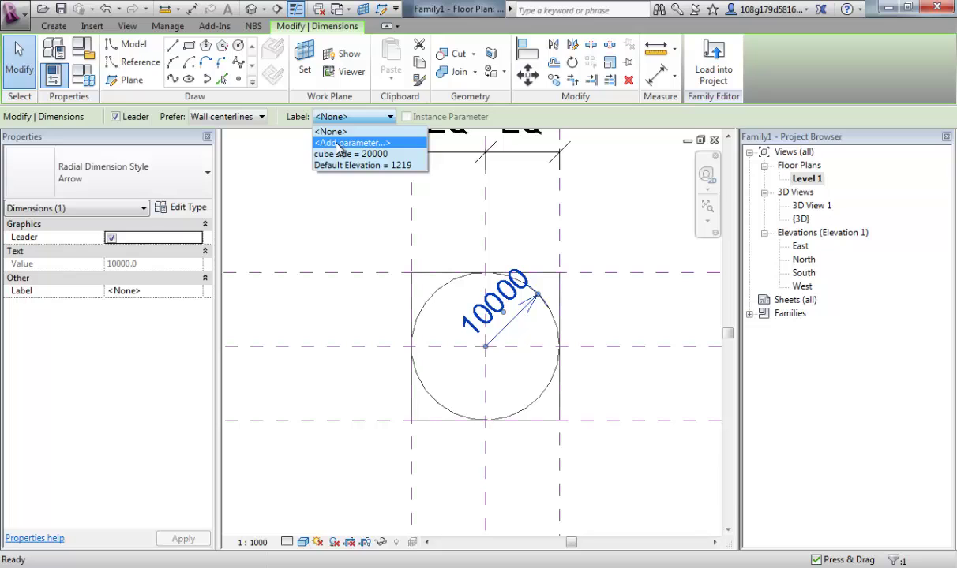
left_click(338, 145)
type("ra")
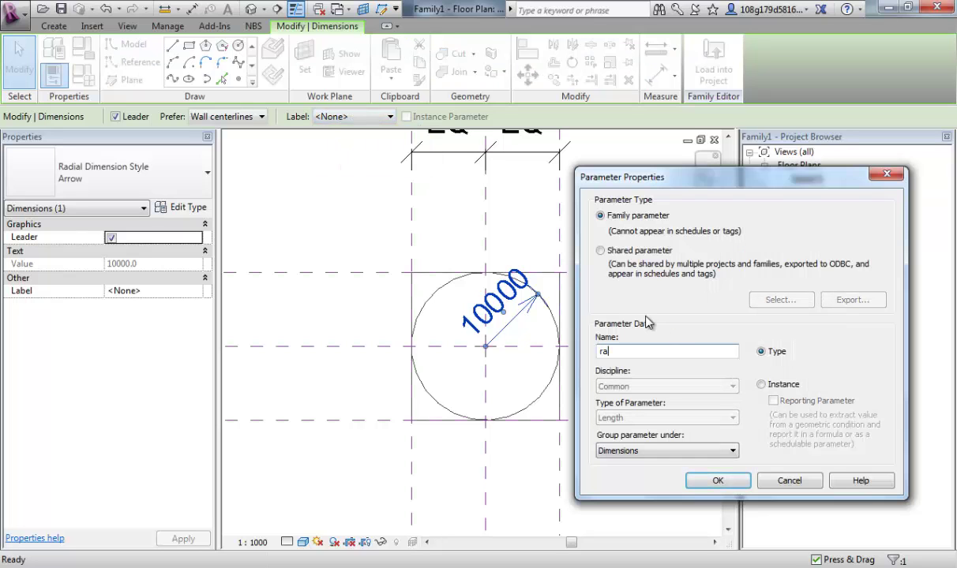
type("dius centre circle")
left_click(717, 480)
key("Escape")
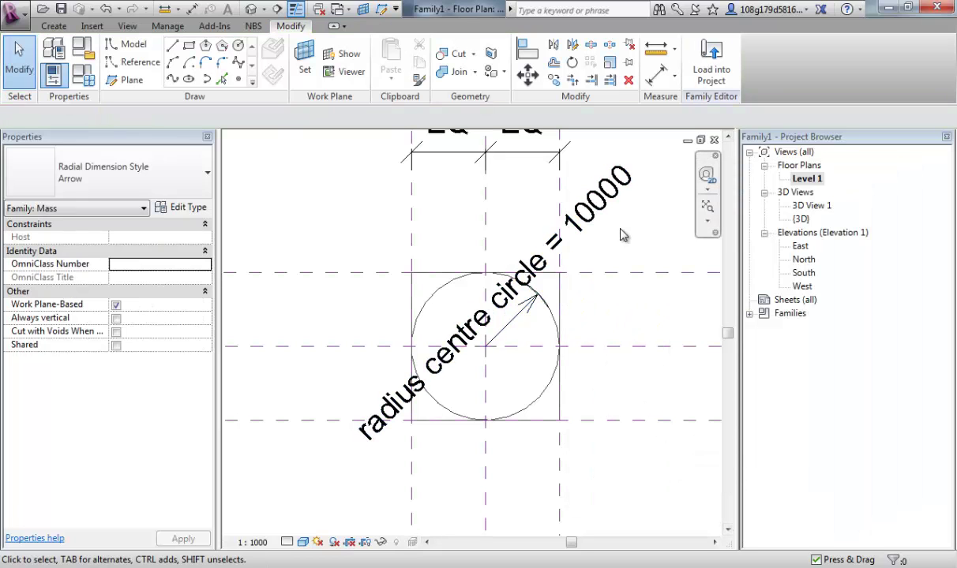
- Show the family in the 3D view, framing the square and circle from above
left_click(250, 8)
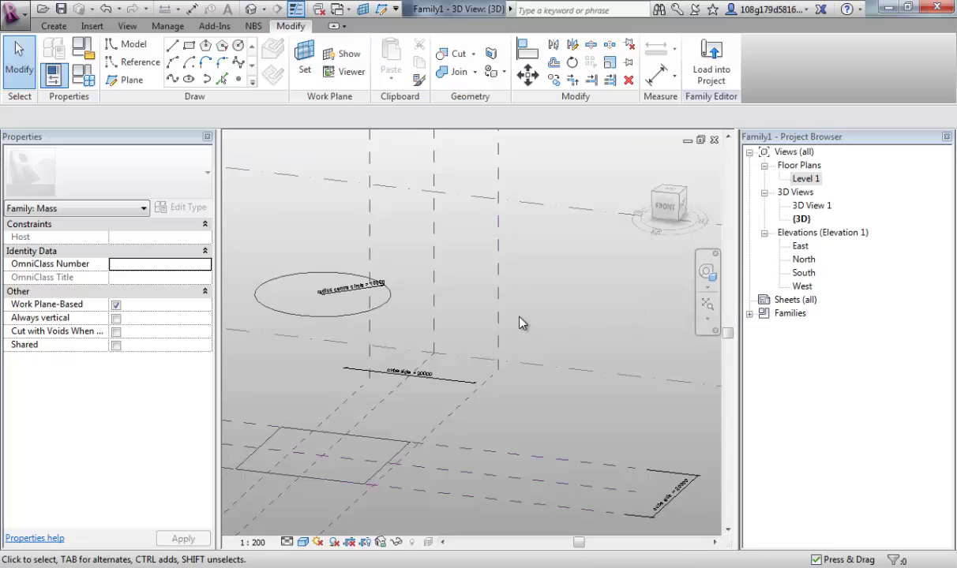
middle_click_drag(520, 322, 563, 304, "shift")
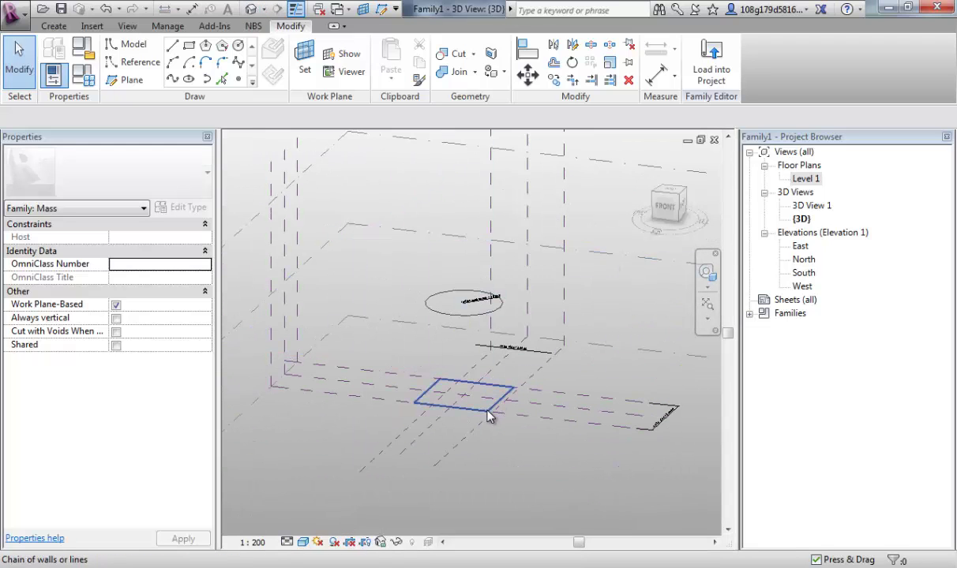
middle_click_drag(442, 242, 563, 287)
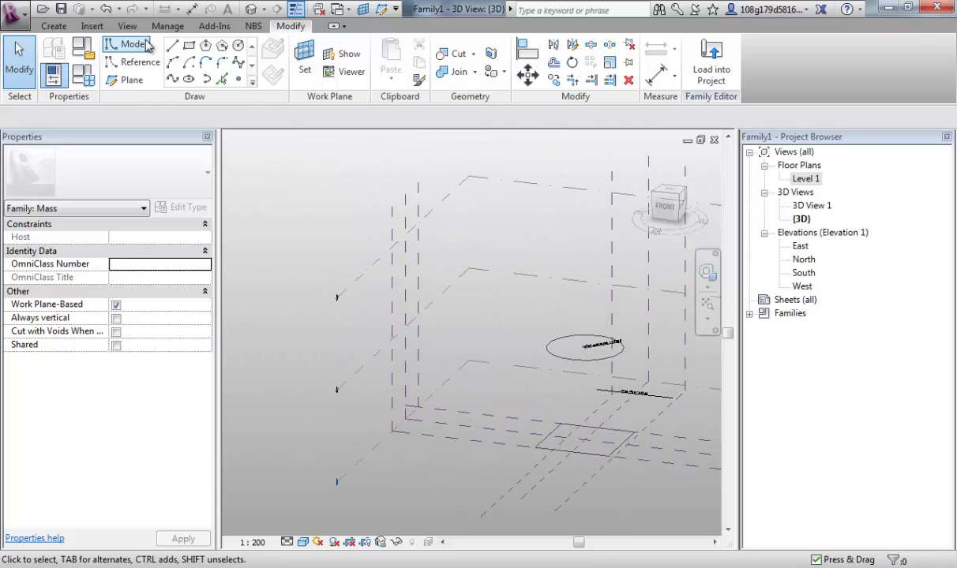
- Set radius centre circle to 30000 in Family Types and frame the enlarged circle
left_click(89, 82)
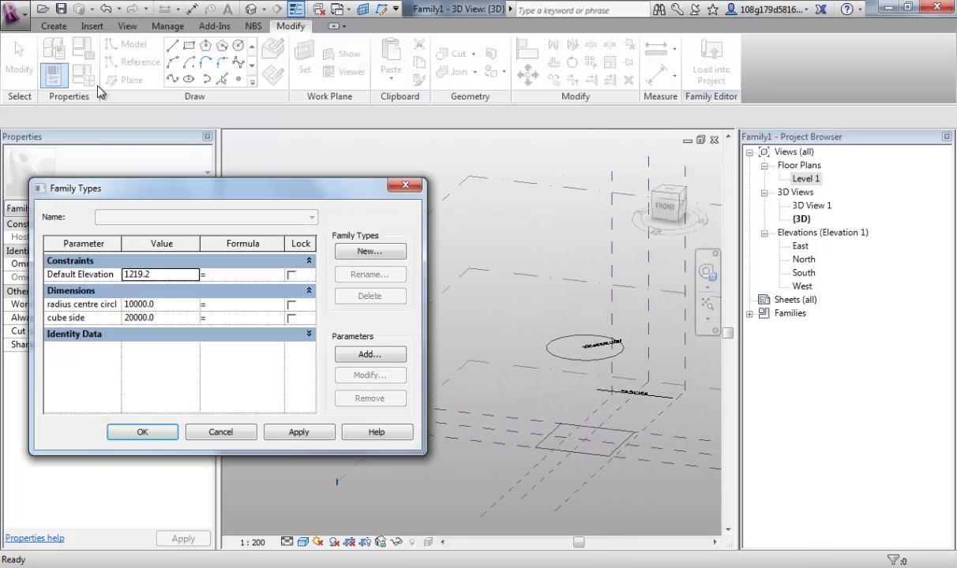
left_click(136, 304)
left_click(131, 304)
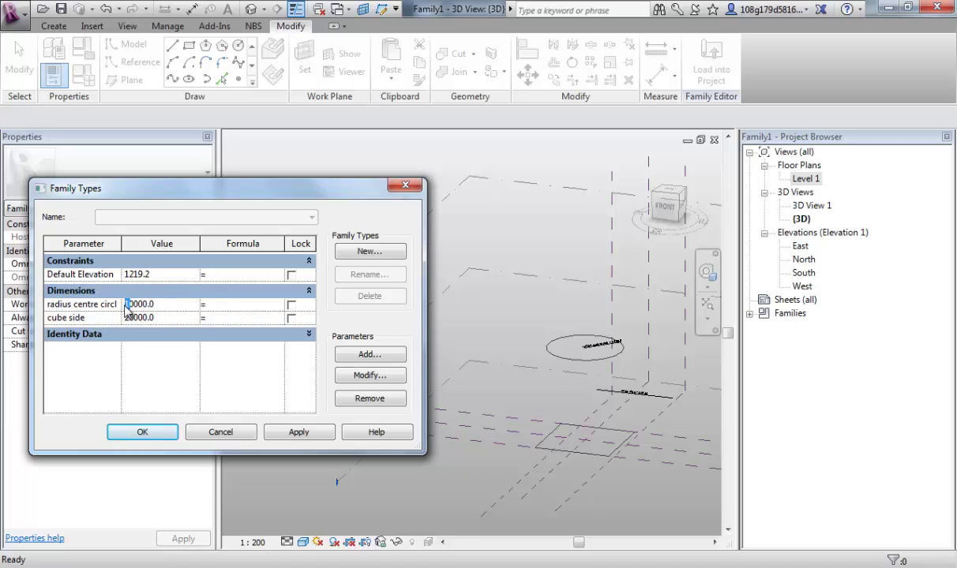
type("3")
left_click(304, 432)
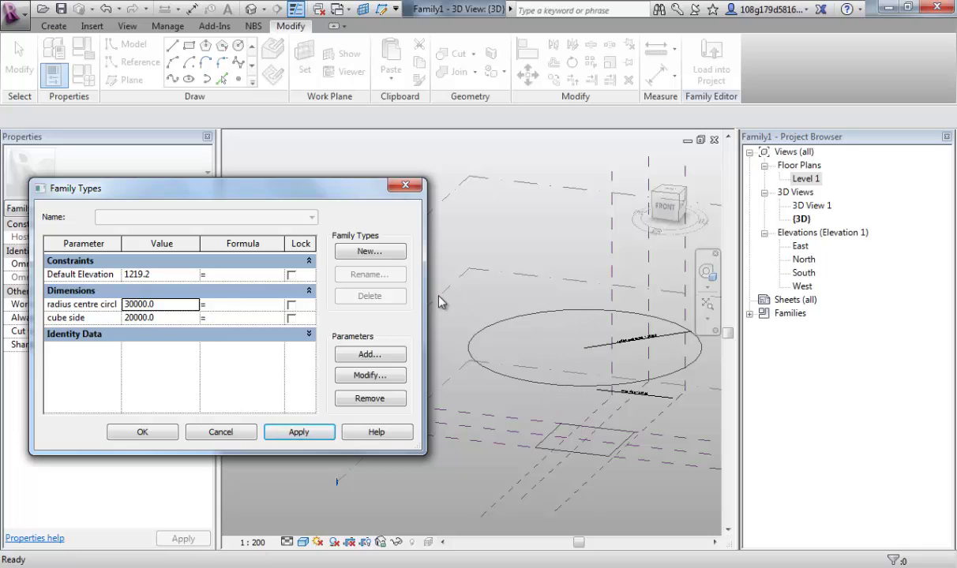
left_click(142, 432)
middle_click_drag(485, 401, 635, 399)
middle_click_drag(502, 352, 502, 352)
middle_click_drag(494, 310, 499, 332)
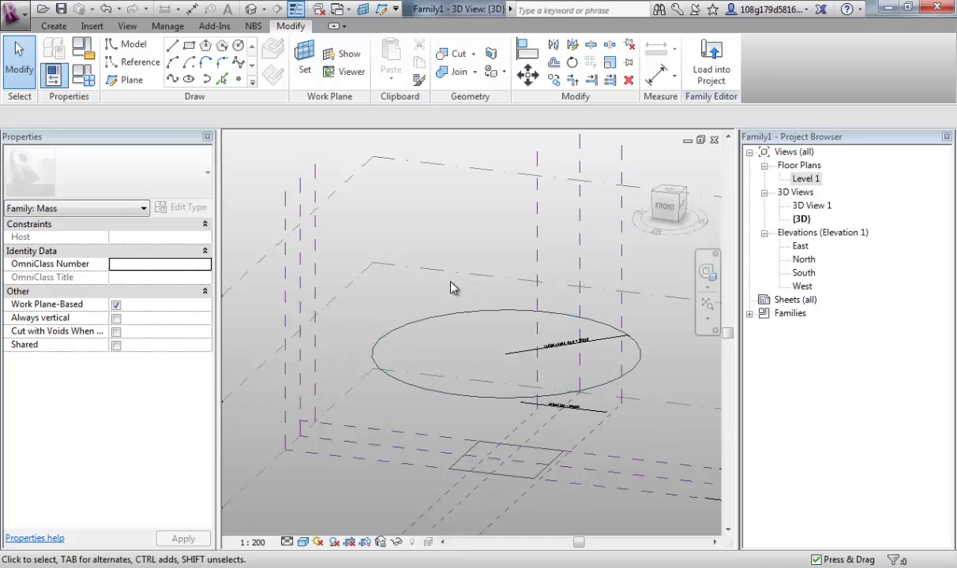
middle_click_drag(450, 288, 439, 285)
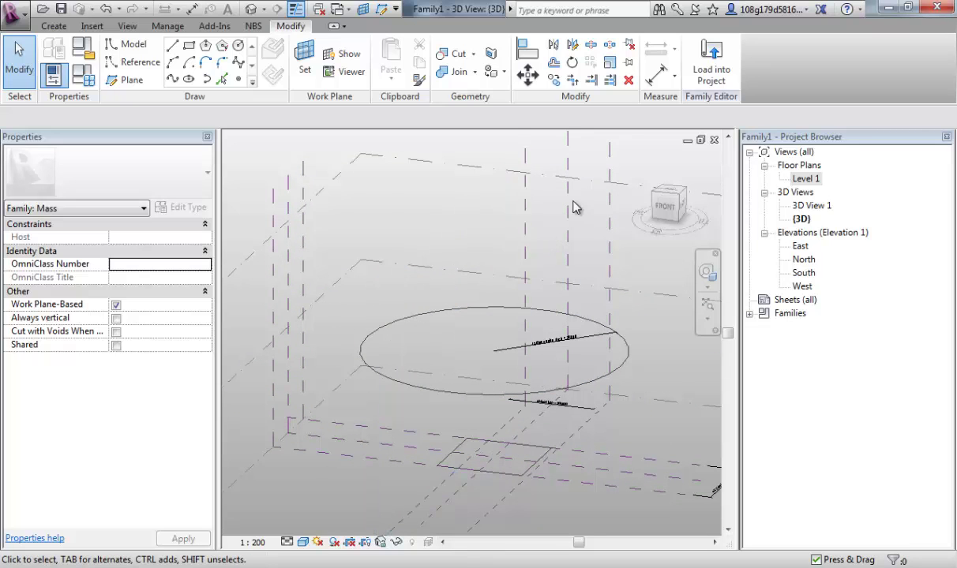